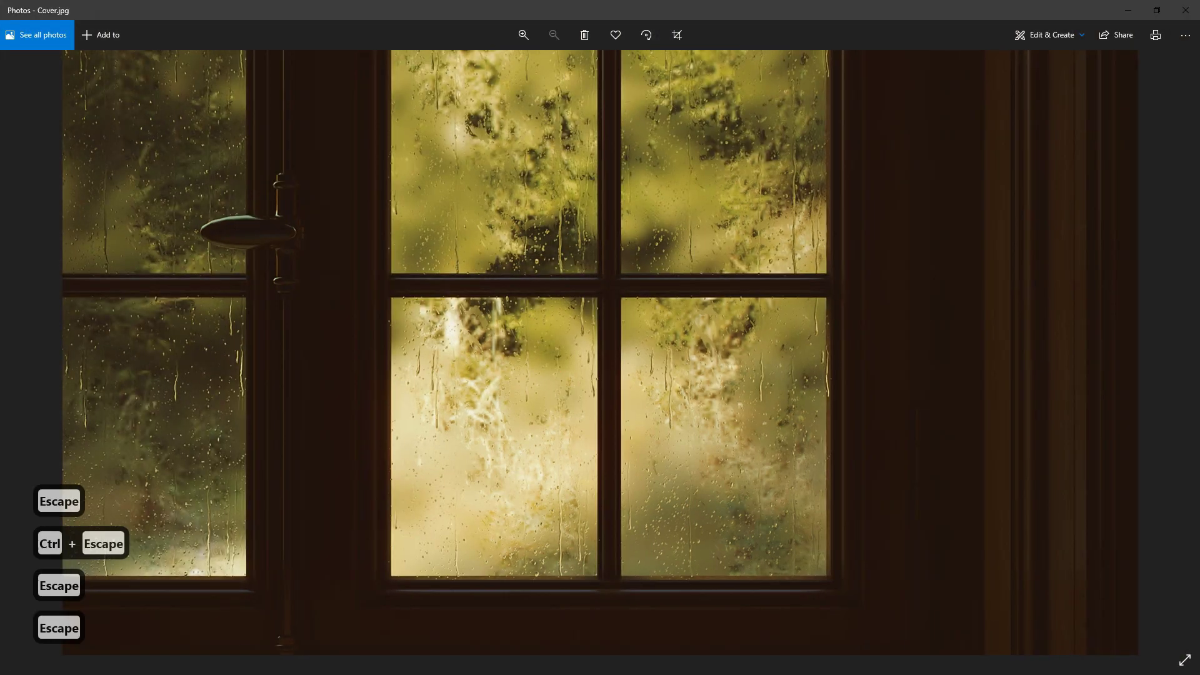
Close the Cover.jpg reference photo in Windows Photos.
click(1186, 10)
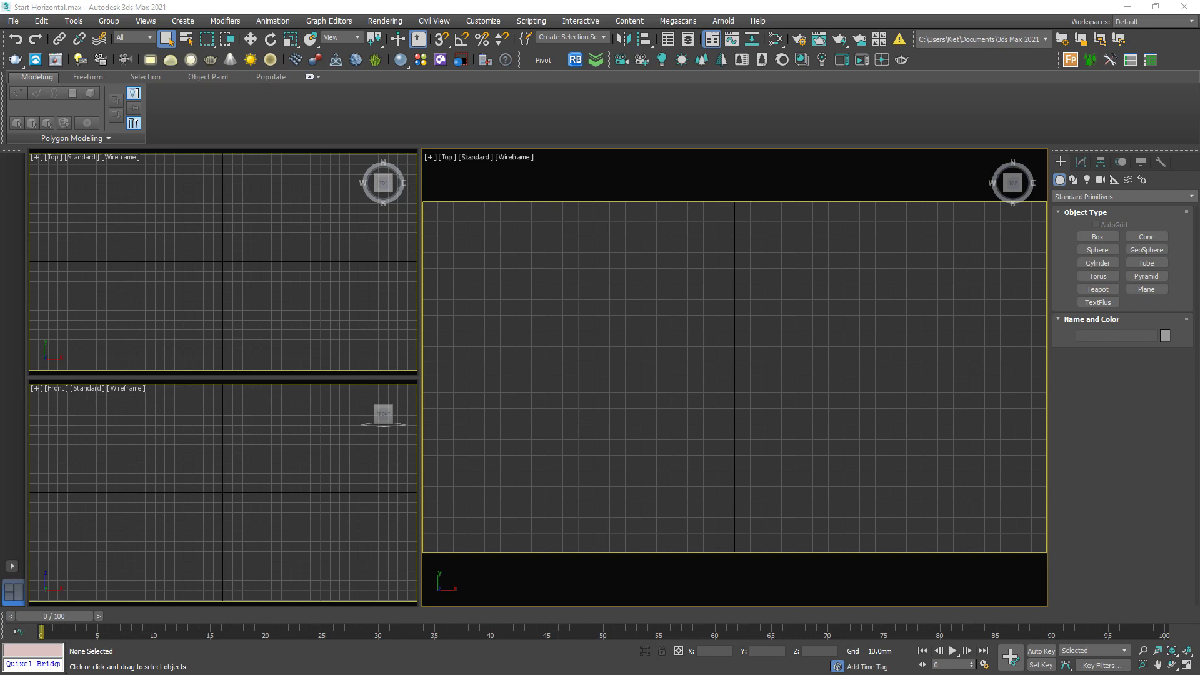
Merge the wooden window .max file into the Top viewport and place the group.
drag(375, 206, 374, 250)
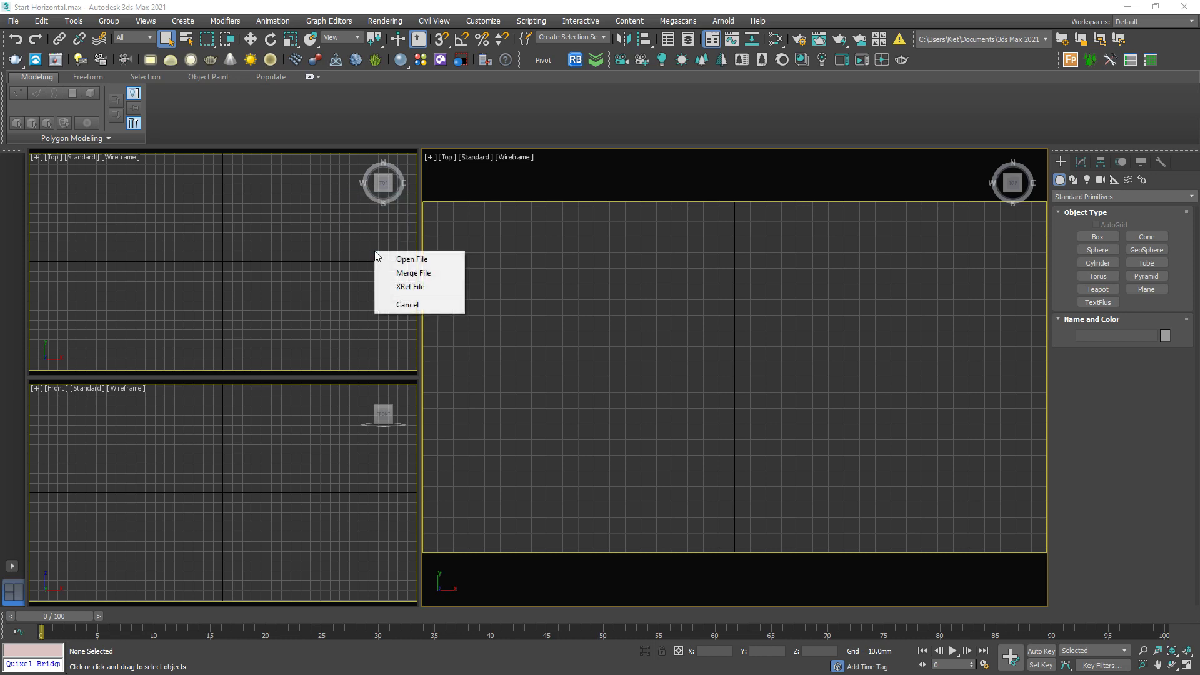
click(403, 272)
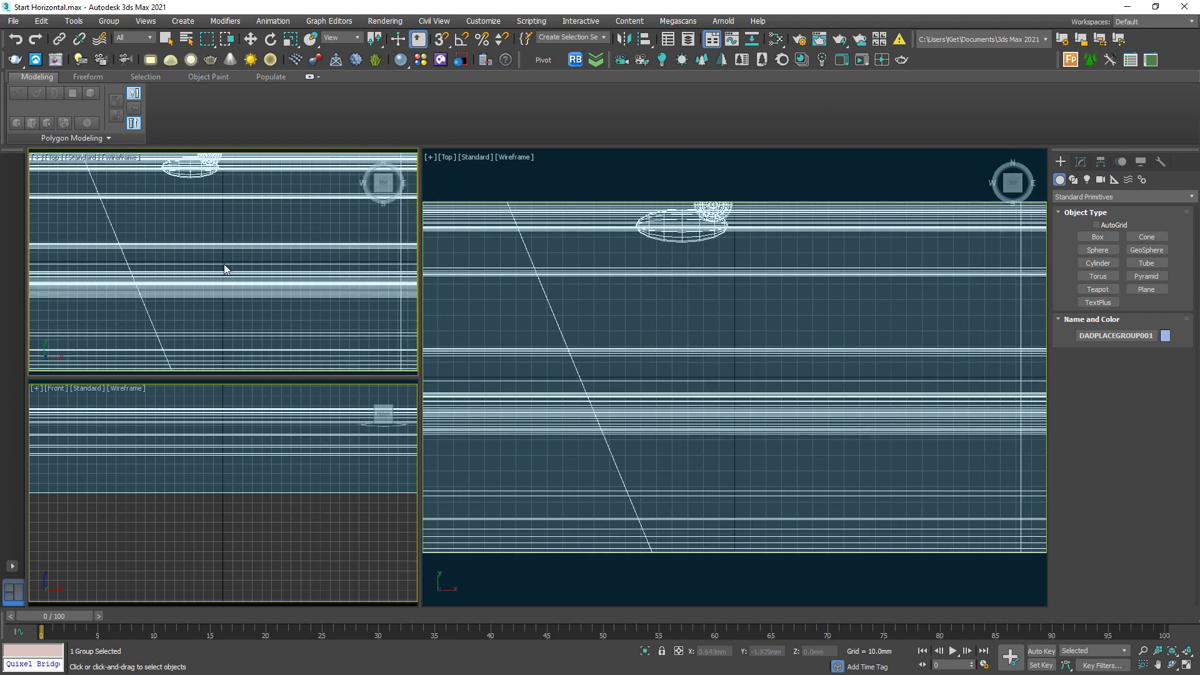
click(224, 268)
scroll(234, 258, down, 5)
alt+middle_drag(209, 322, 286, 294)
scroll(239, 268, up, 5)
scroll(181, 308, up, 3)
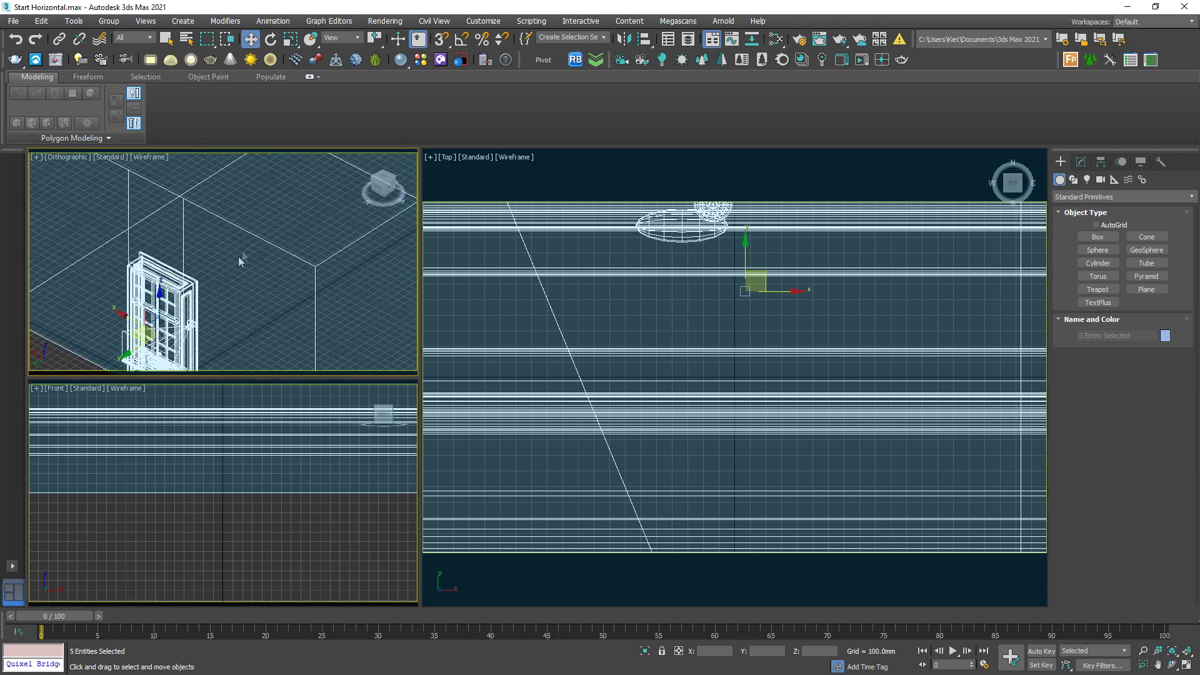
scroll(270, 235, down, 6)
Outline the room box and then the small window object with red screen annotations.
key(ctrl+2)
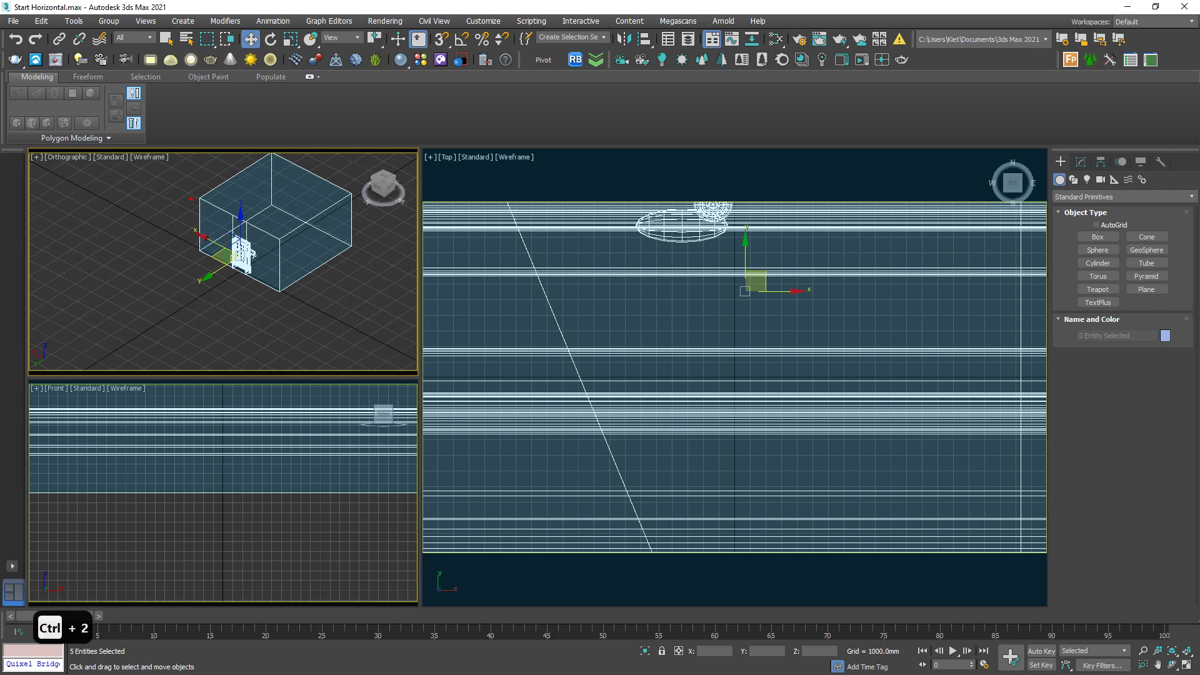
mouse_move(195, 200)
mouse_down()
mouse_move(281, 247)
mouse_move(357, 201)
mouse_move(300, 159)
mouse_move(256, 159)
mouse_move(200, 197)
mouse_up()
drag(280, 248, 282, 298)
mouse_move(354, 198)
mouse_down()
mouse_move(350, 261)
mouse_move(277, 303)
mouse_up()
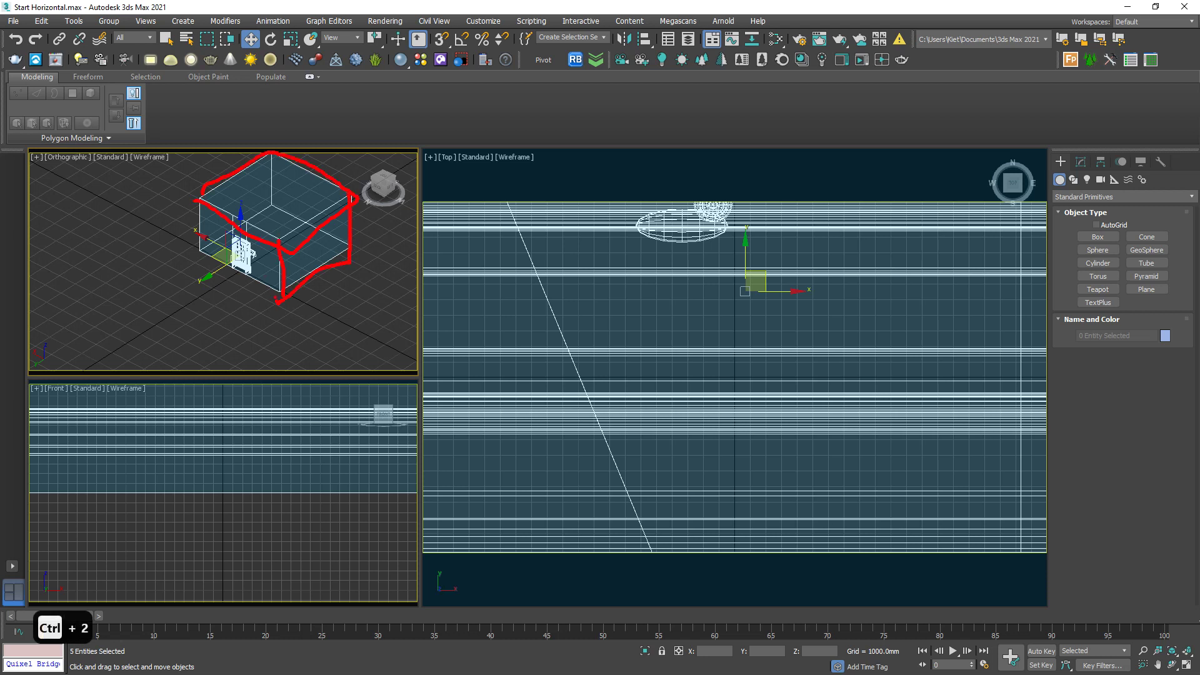
key(Escape)
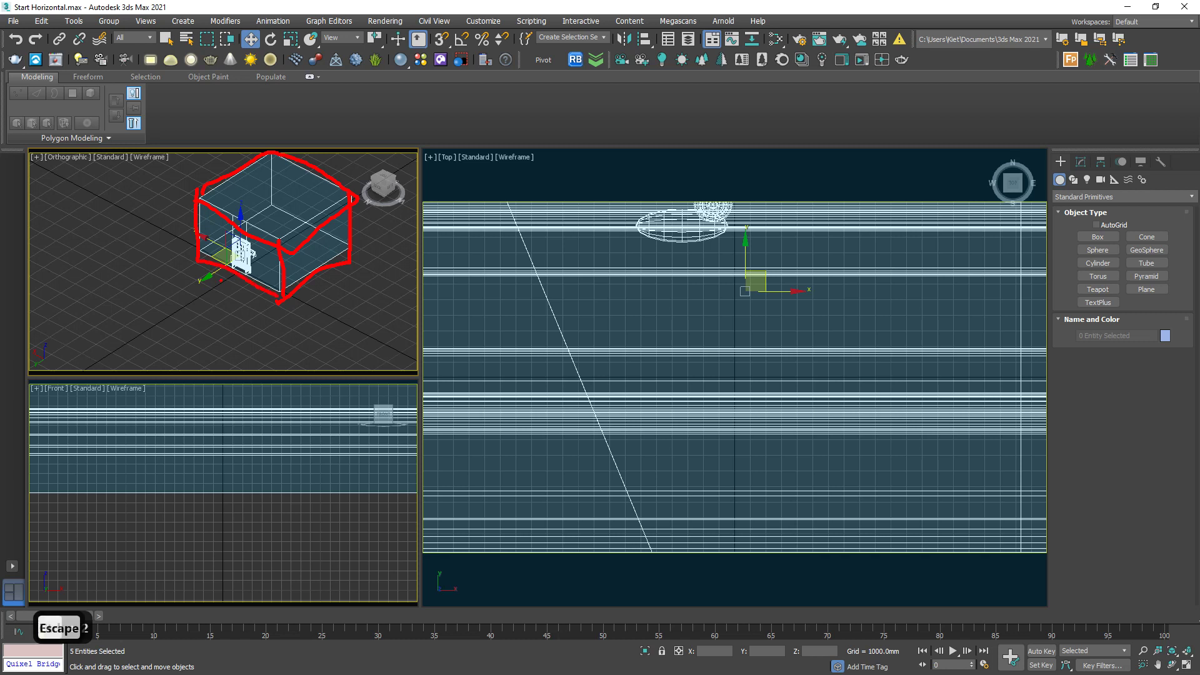
key(ctrl+2)
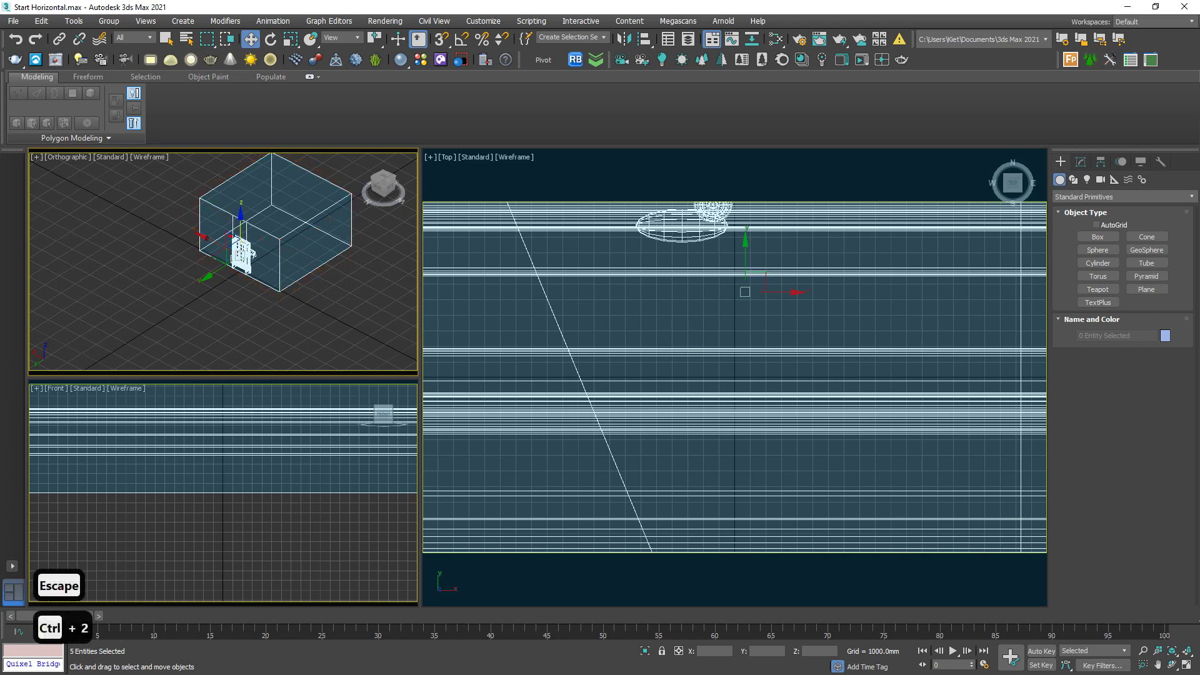
mouse_move(231, 236)
mouse_down()
mouse_move(251, 246)
mouse_move(233, 272)
mouse_up()
key(Escape)
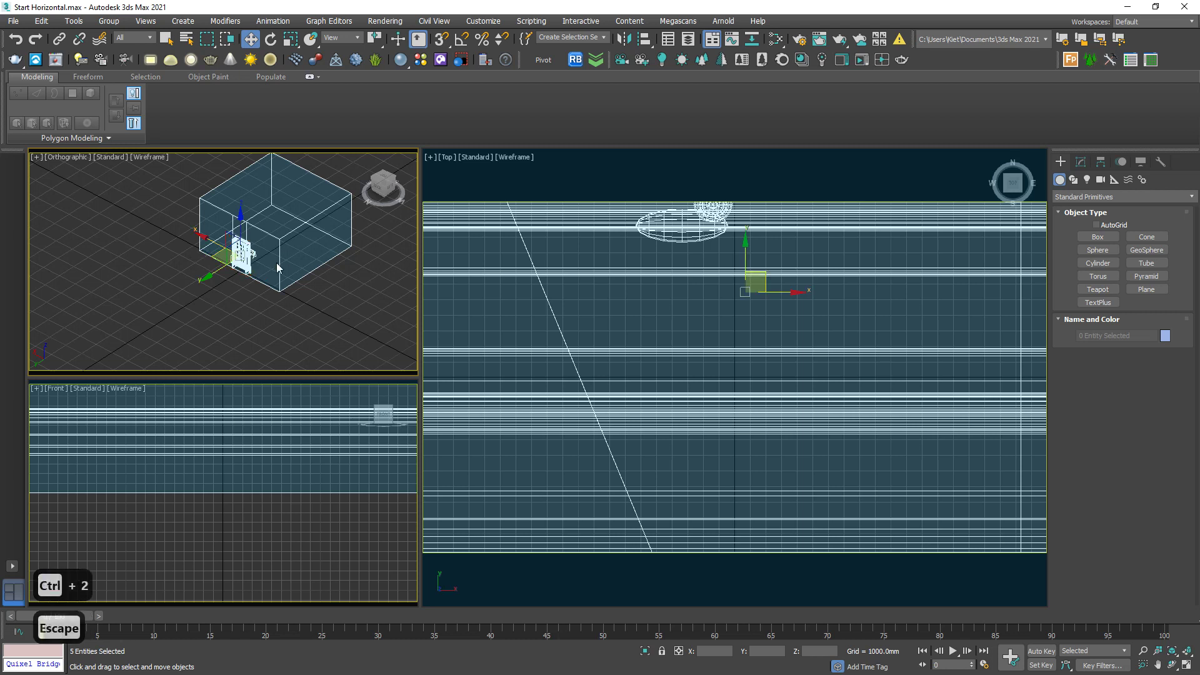
Deselect everything and view the scene through CoronaCamera001 in the main viewport.
alt+middle_drag(306, 233, 254, 264)
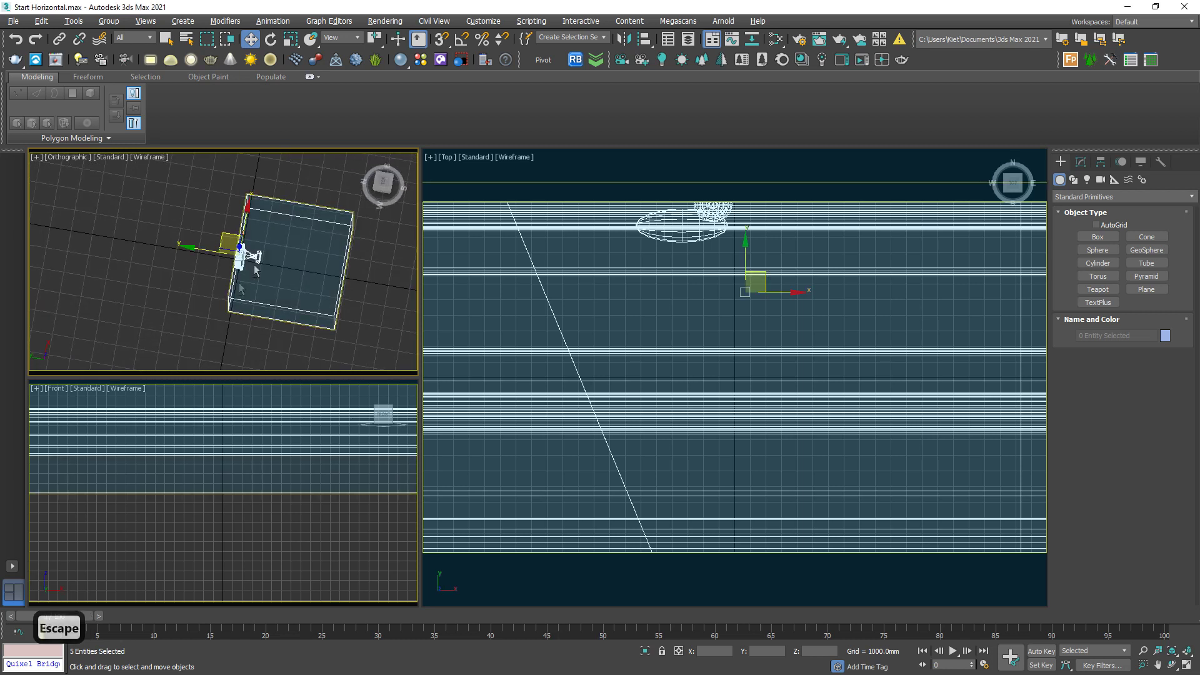
scroll(250, 268, up, 5)
click(625, 290)
key(c)
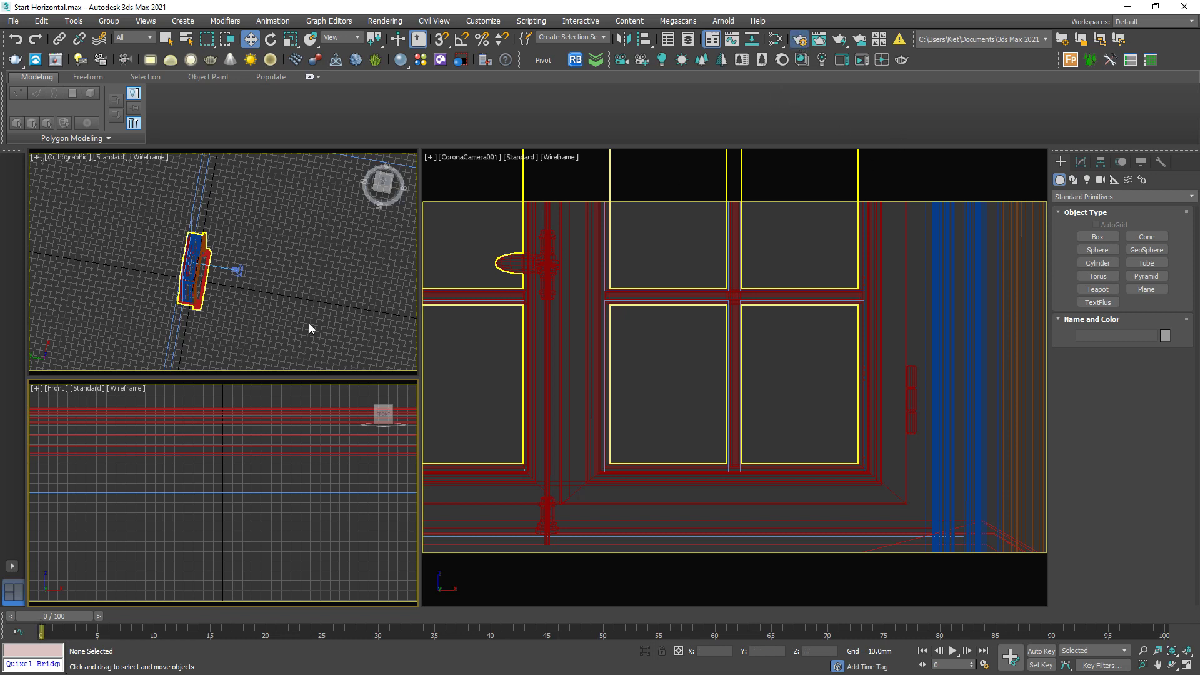
Enable the scene-wide material override in Render Setup using a CoronaLegacyMtl.
key(F10)
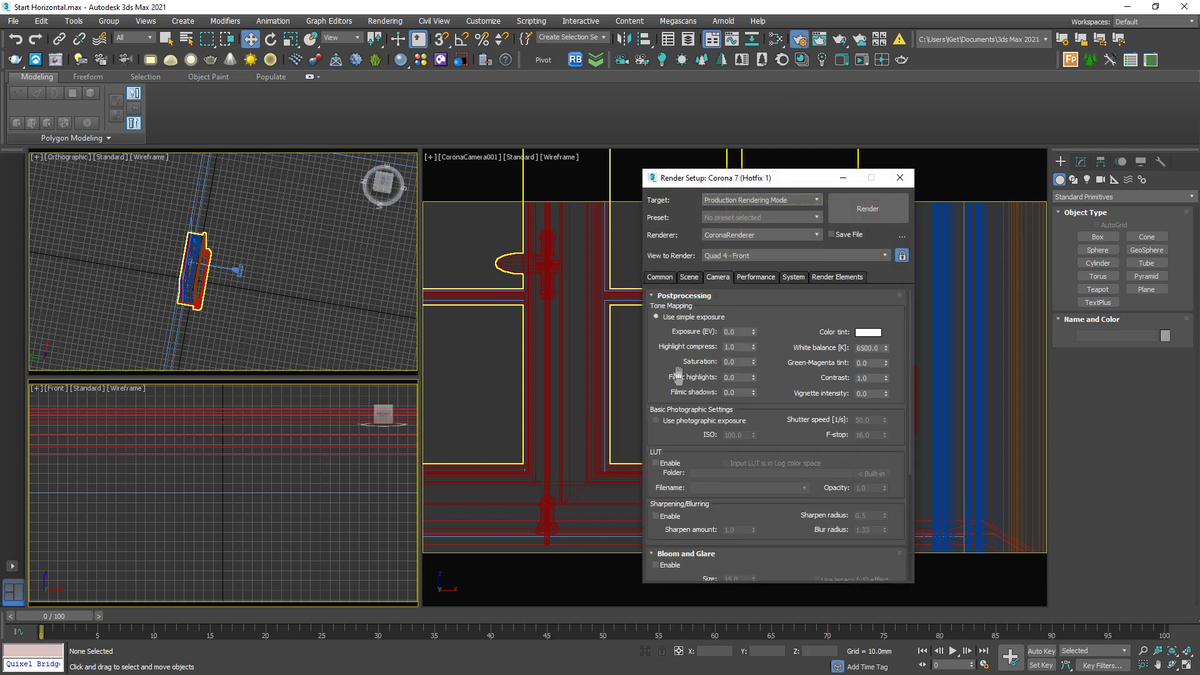
click(687, 277)
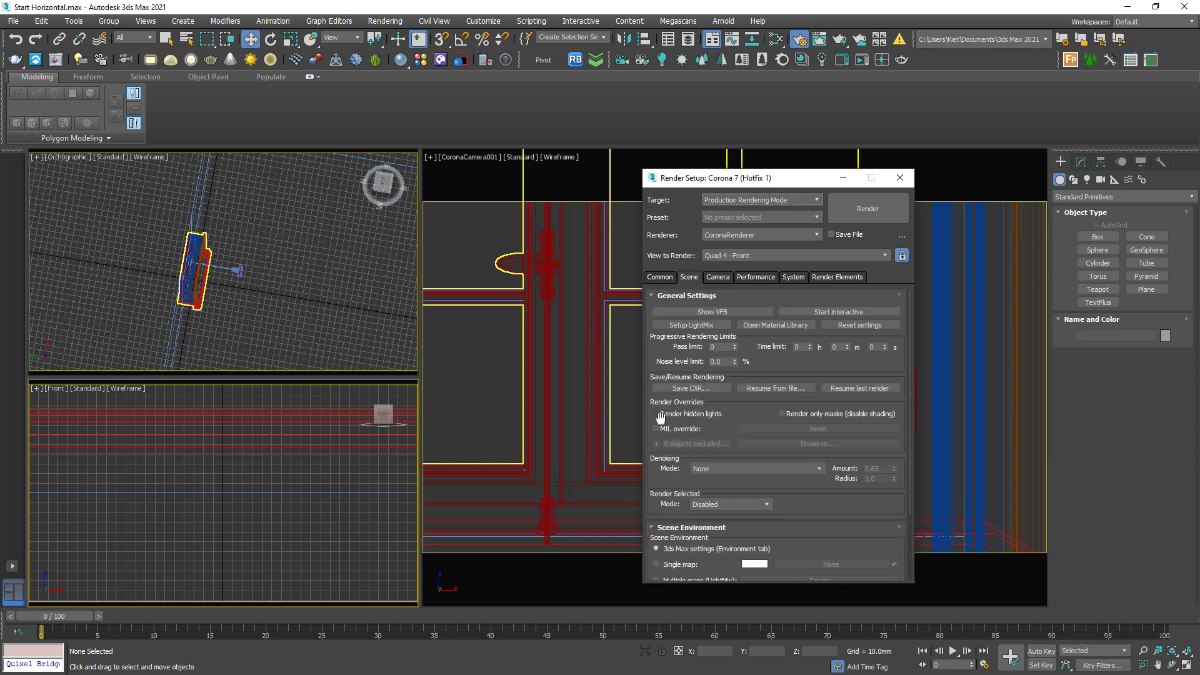
click(665, 432)
click(777, 428)
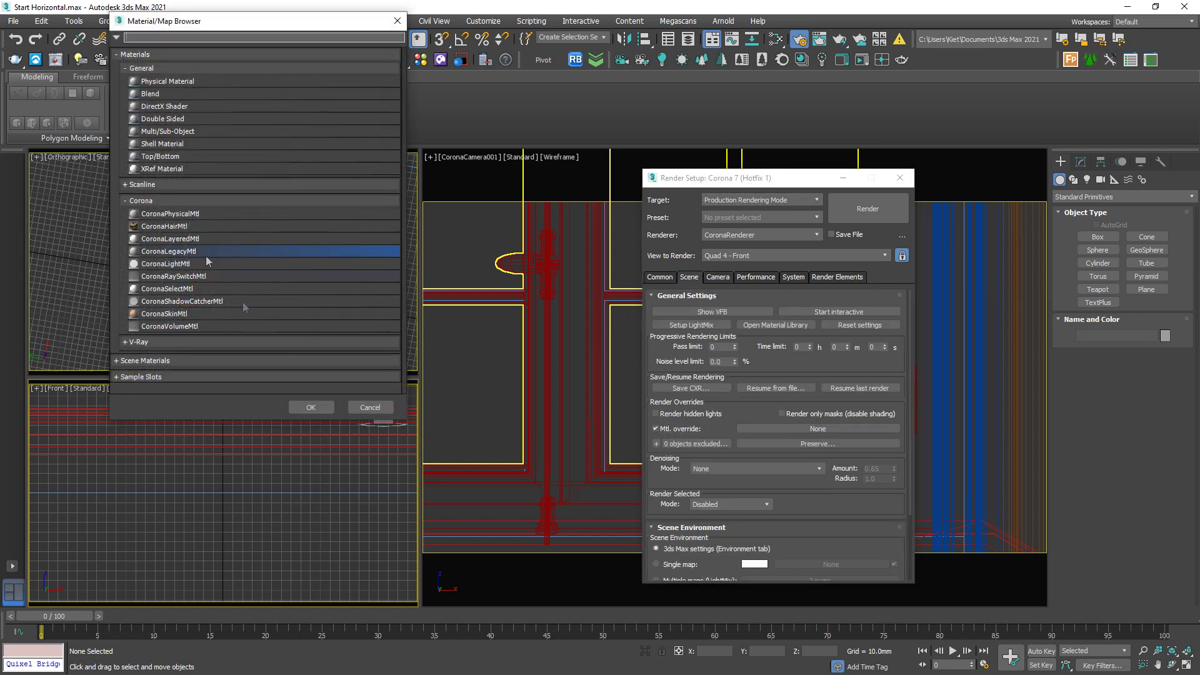
click(311, 407)
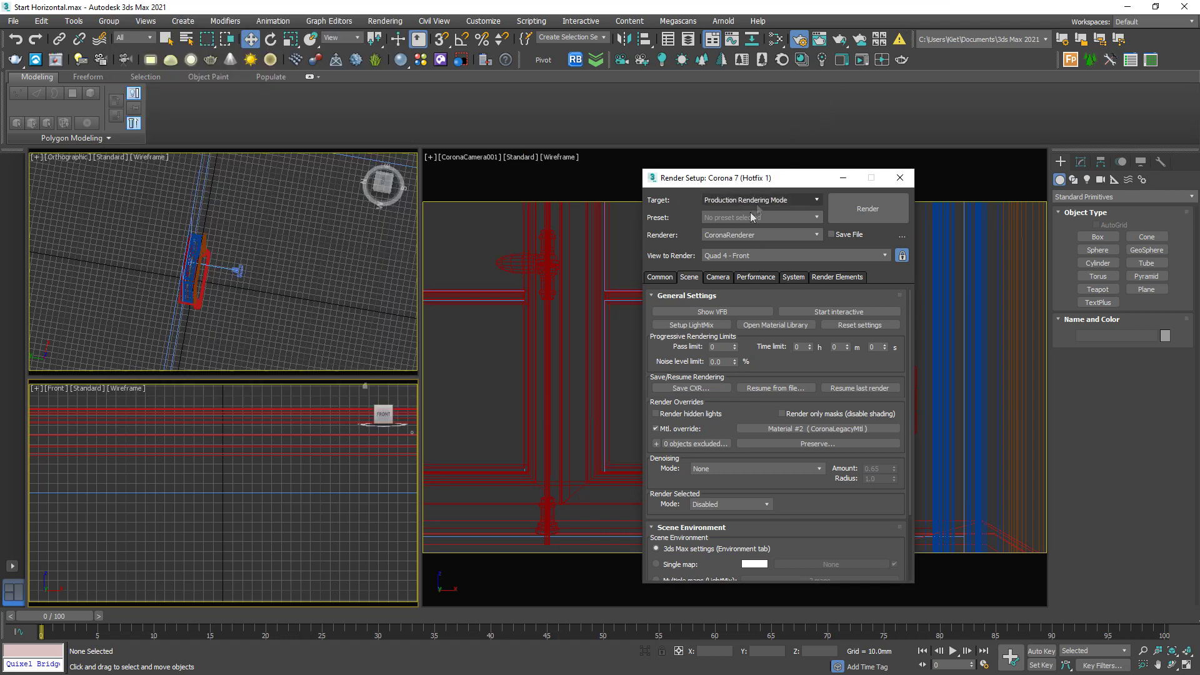
Set camera Highlight compress to 999 and Contrast to 4, then close Render Setup.
click(724, 277)
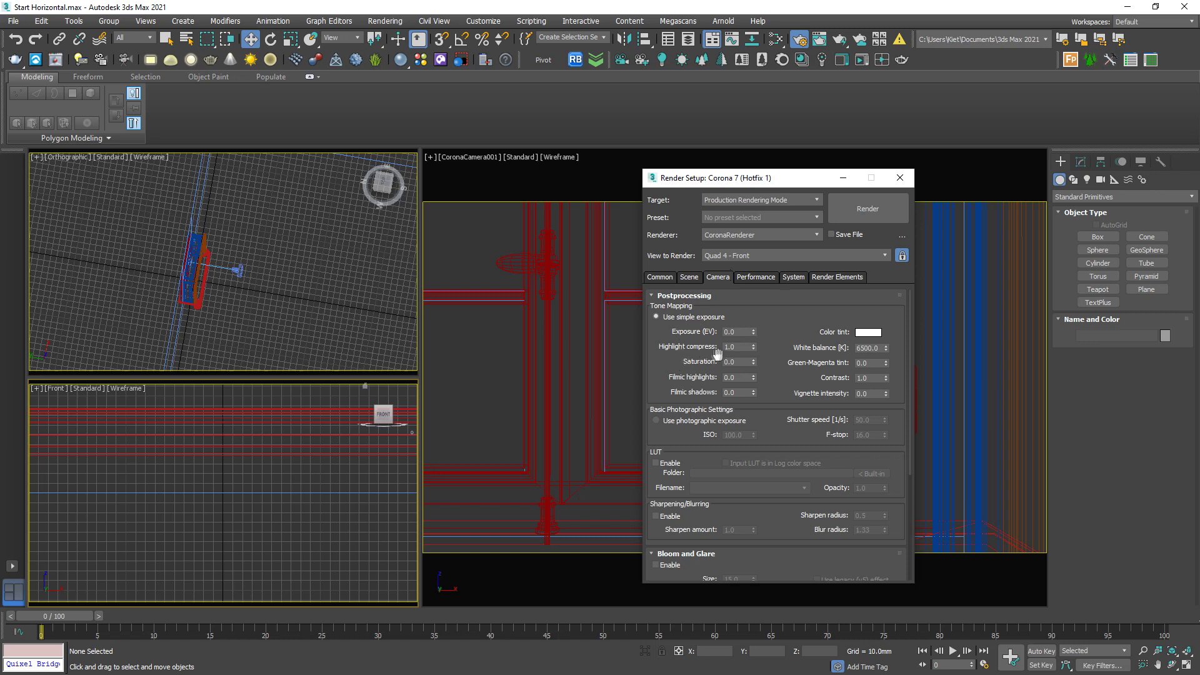
double_click(729, 345)
text(999)
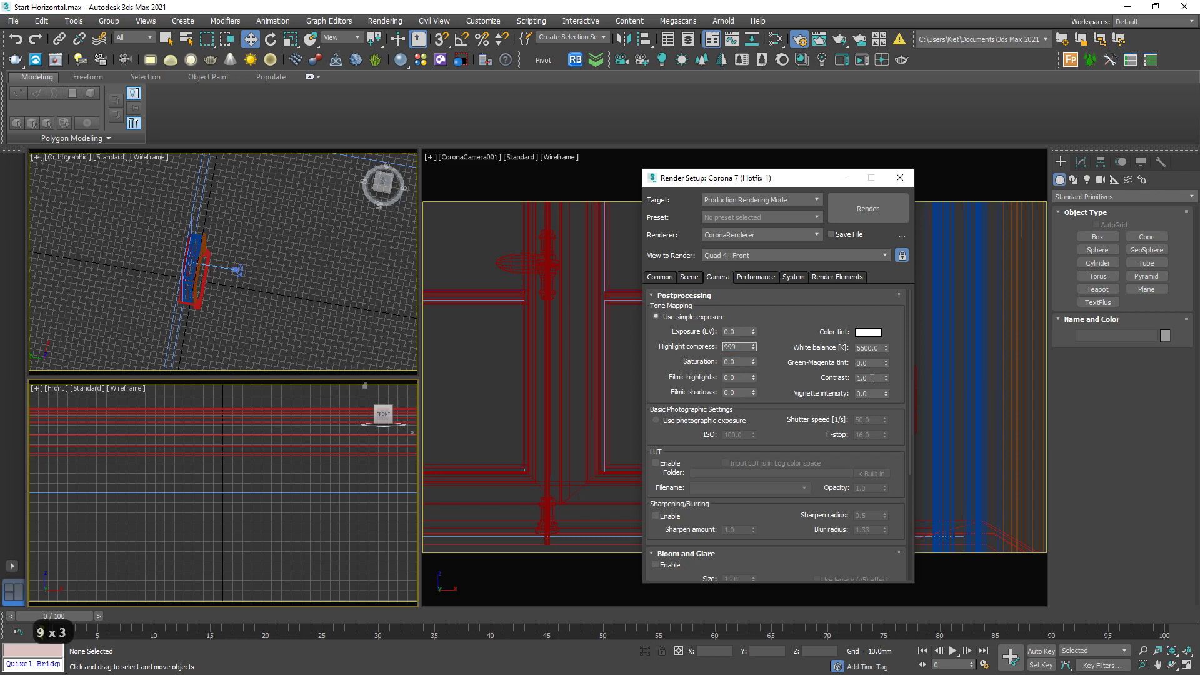
double_click(872, 378)
text(4)
key(Return)
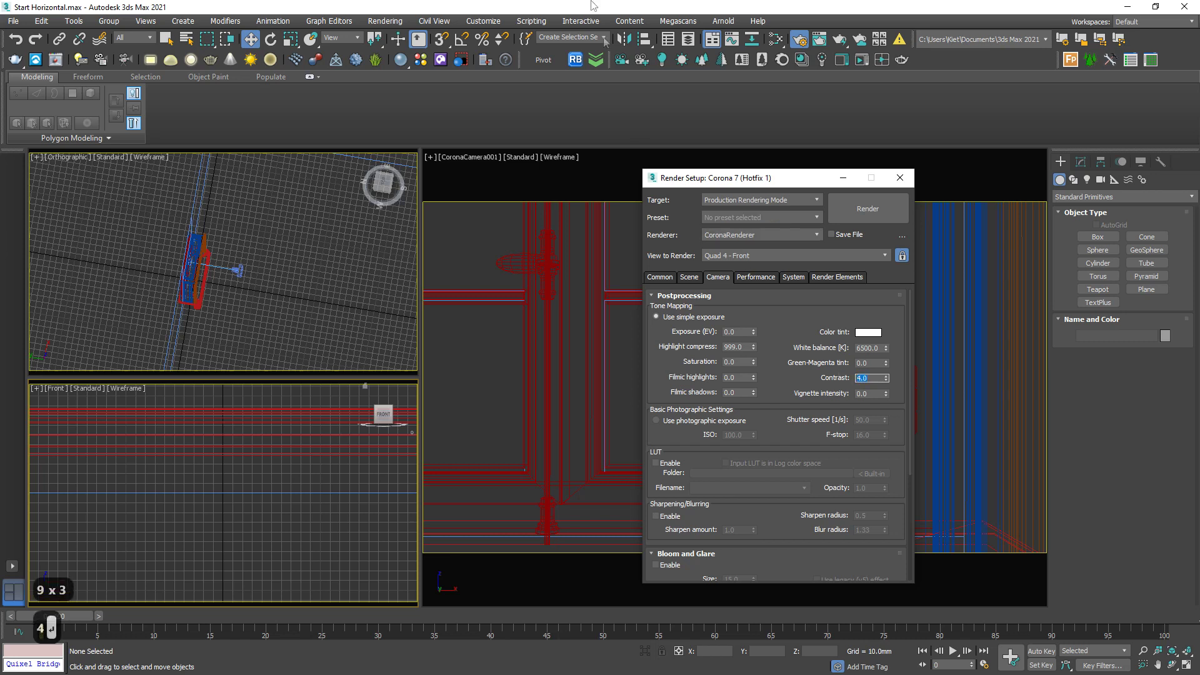
click(844, 179)
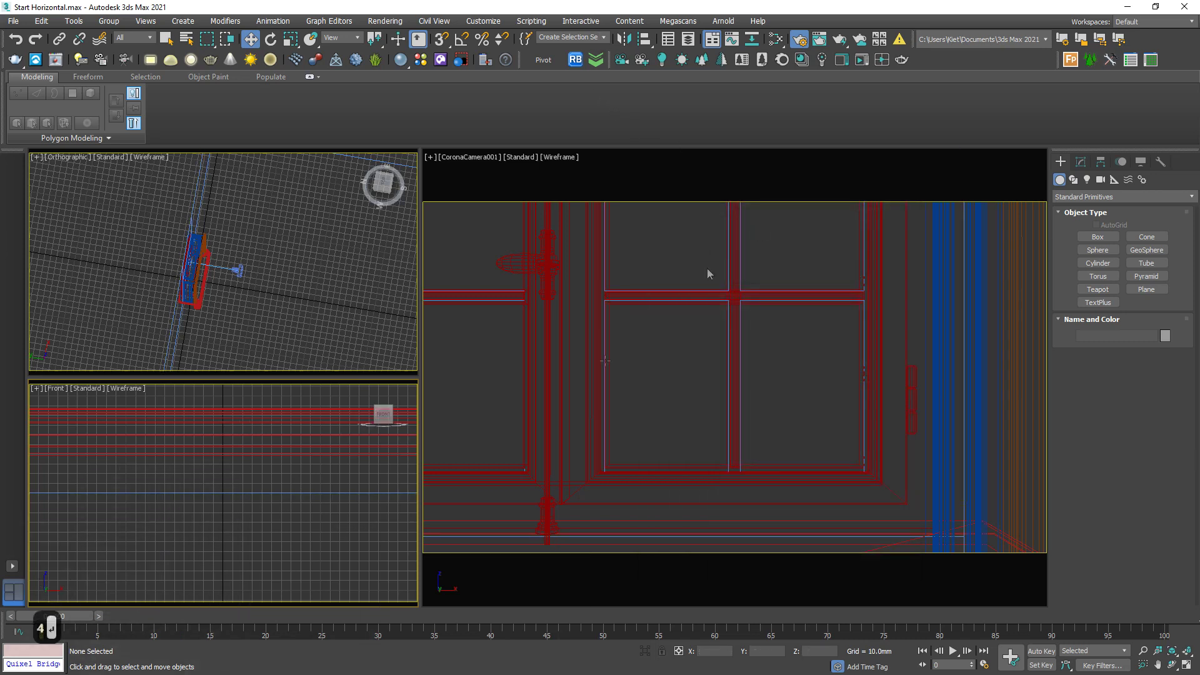
Run and stop a quick interactive Corona render, then open the Slate Material Editor.
click(882, 59)
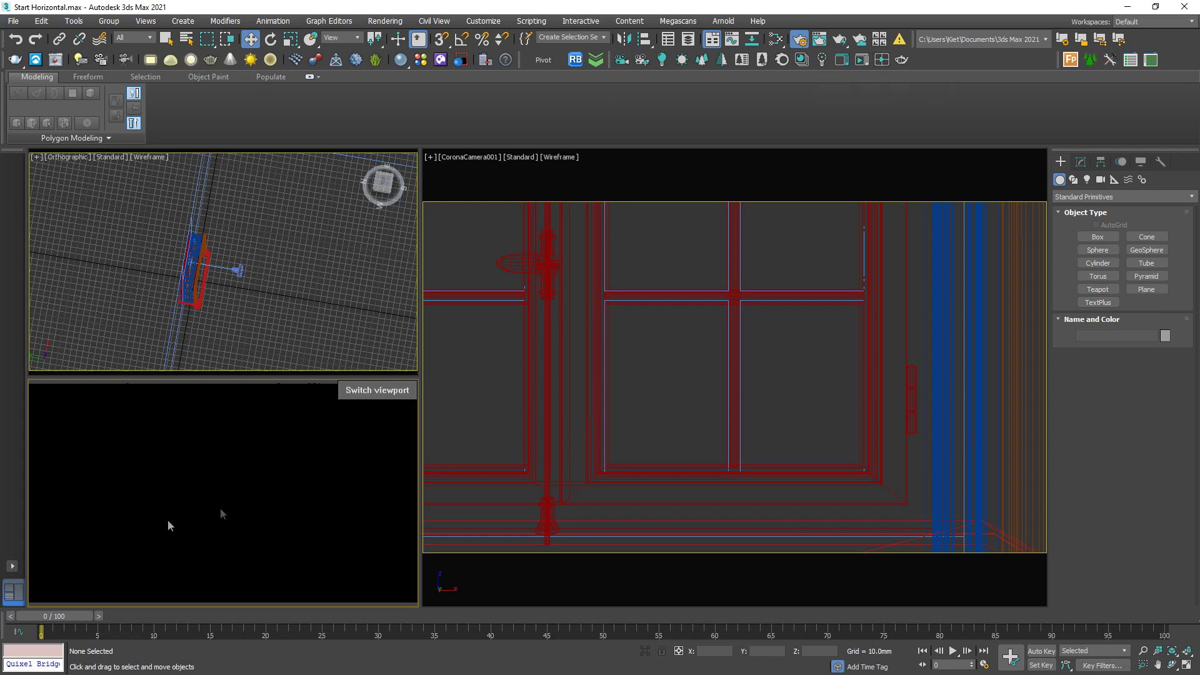
right_click(331, 451)
click(373, 491)
click(326, 249)
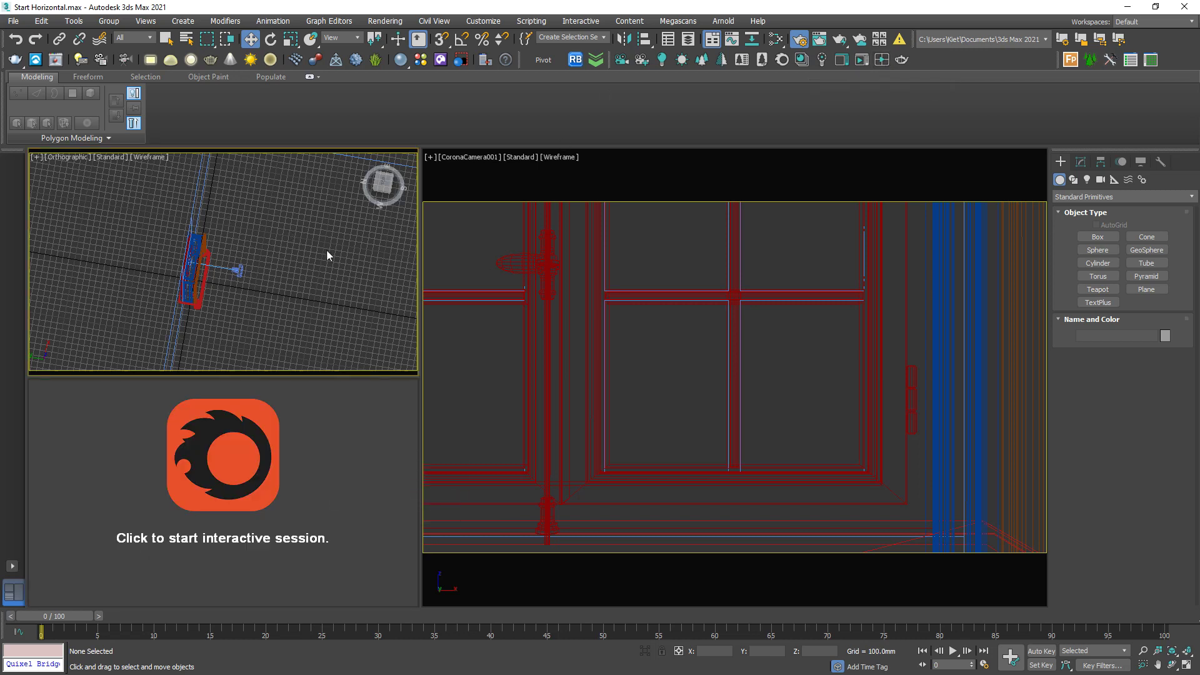
key(m)
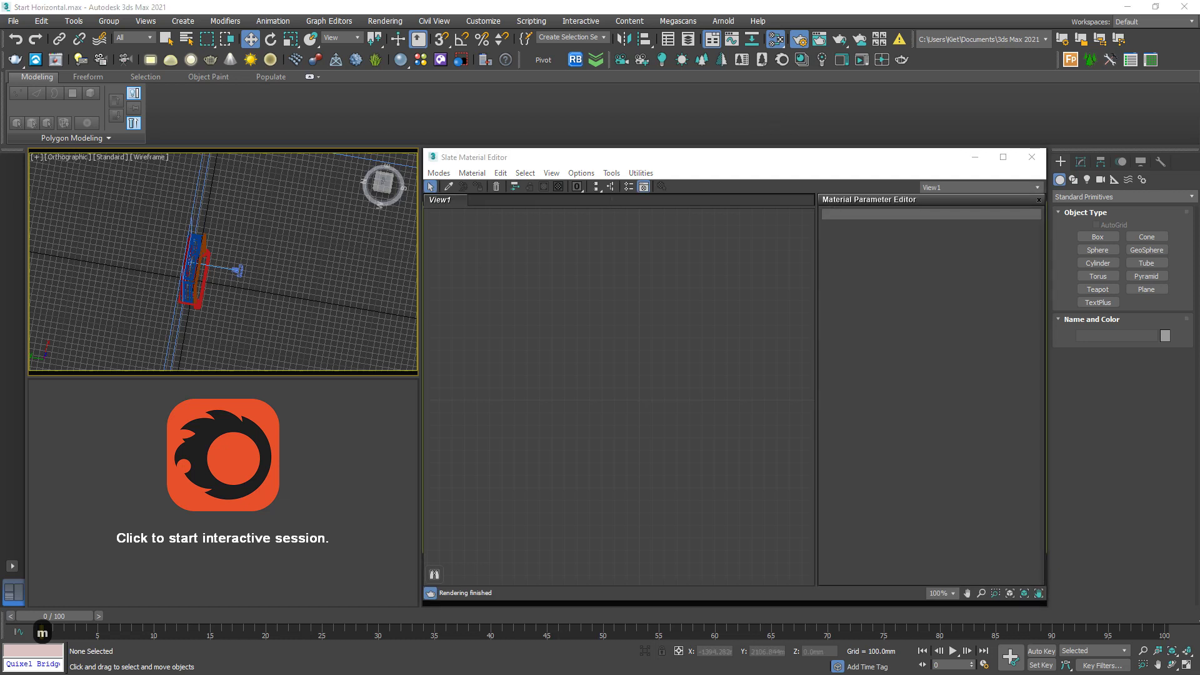
Add a CoronaBitmap node loading 15.hdr from the Textures folder.
key(ctrl+c)
right_click(563, 234)
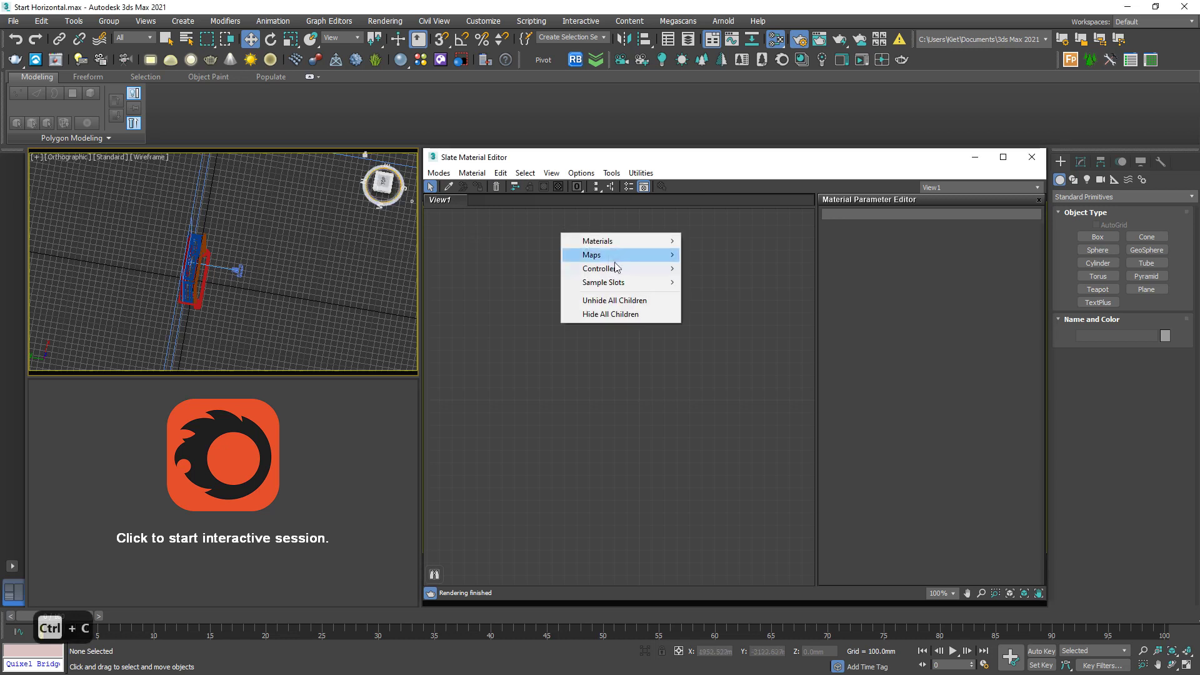
mouse_move(615, 263)
mouse_move(737, 279)
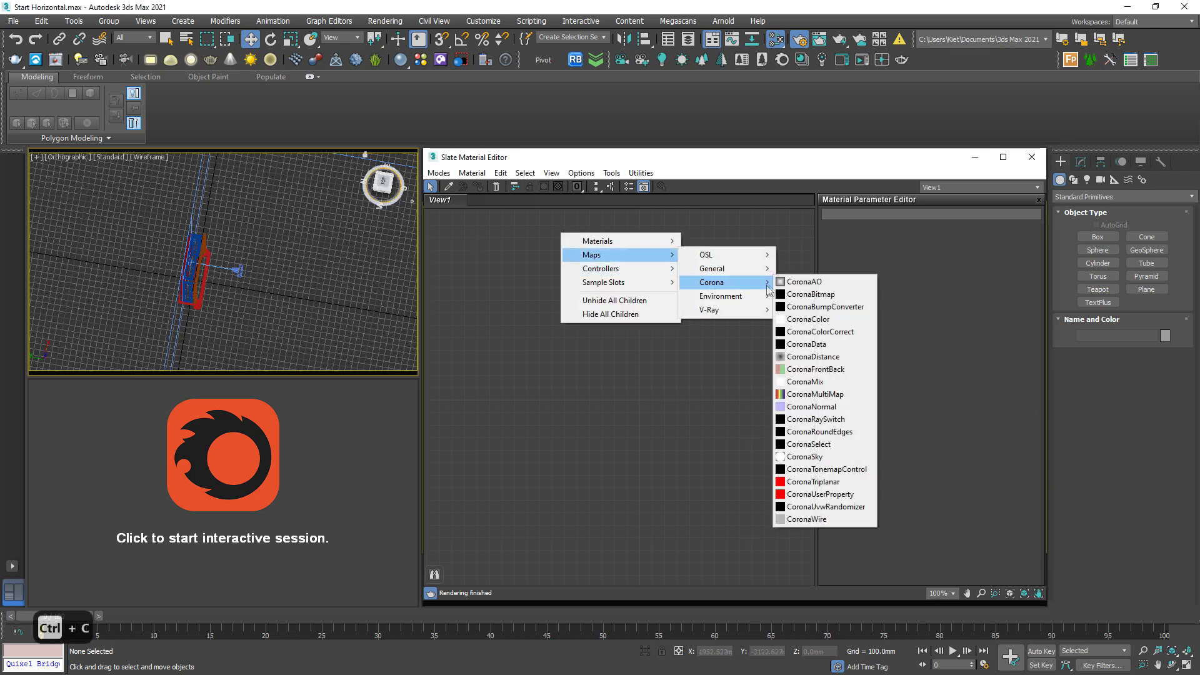
click(805, 295)
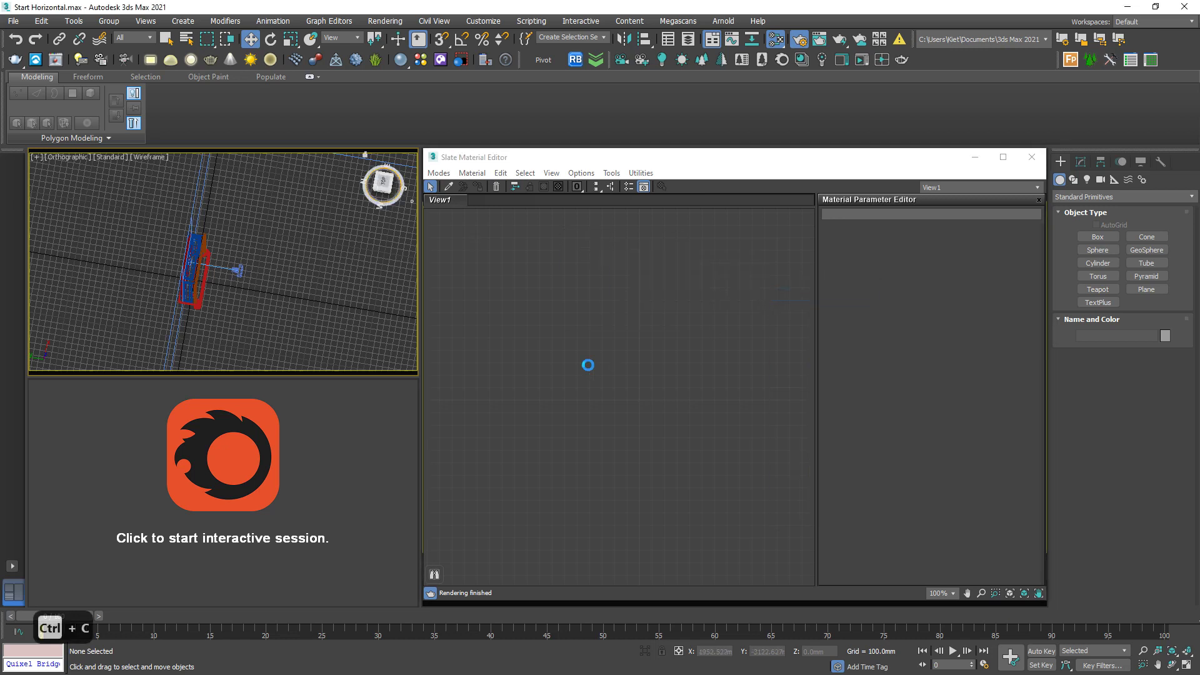
key(ctrl+v)
key(Return)
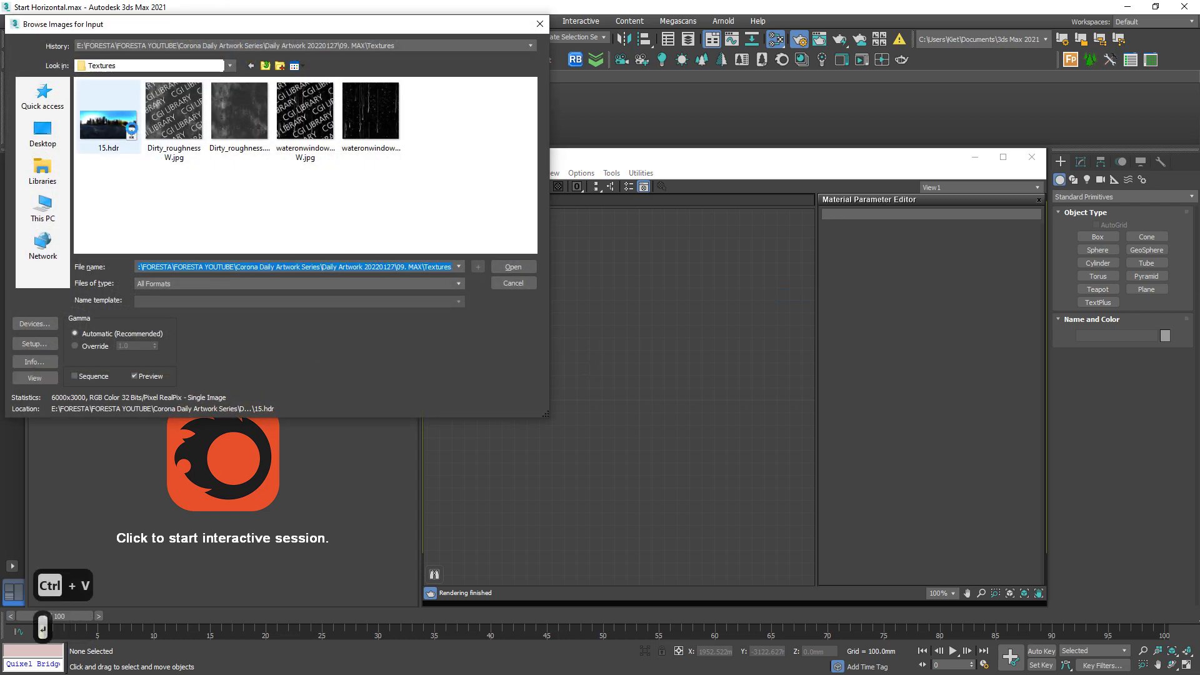
double_click(108, 116)
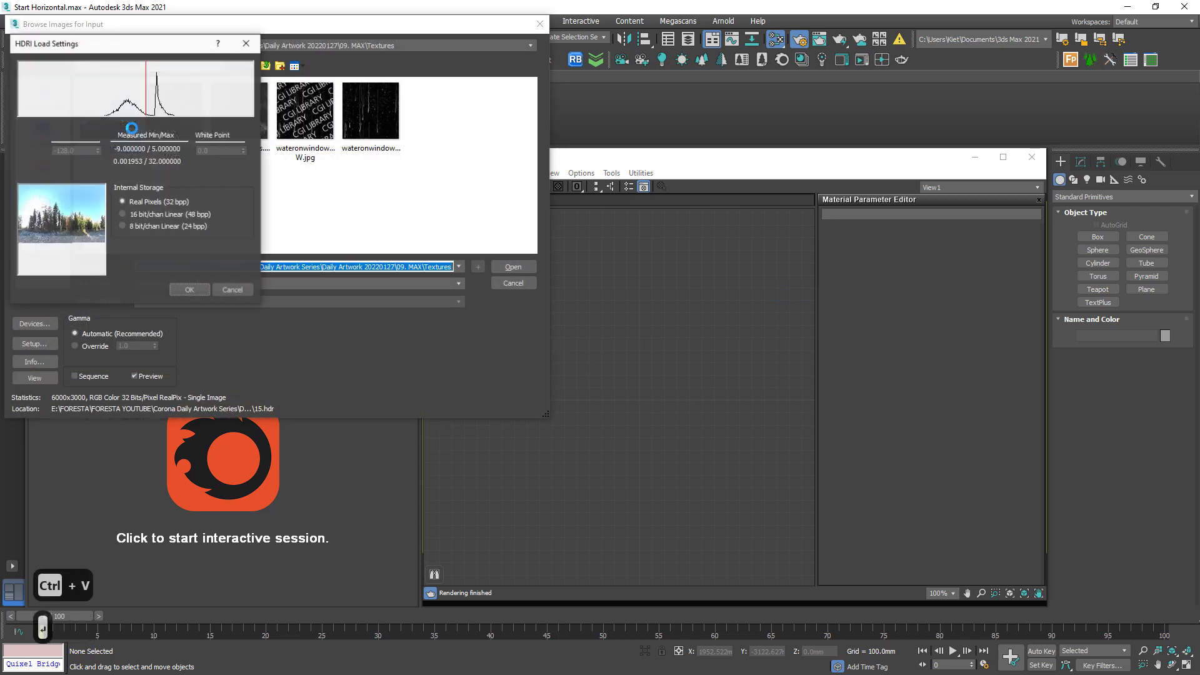
click(189, 289)
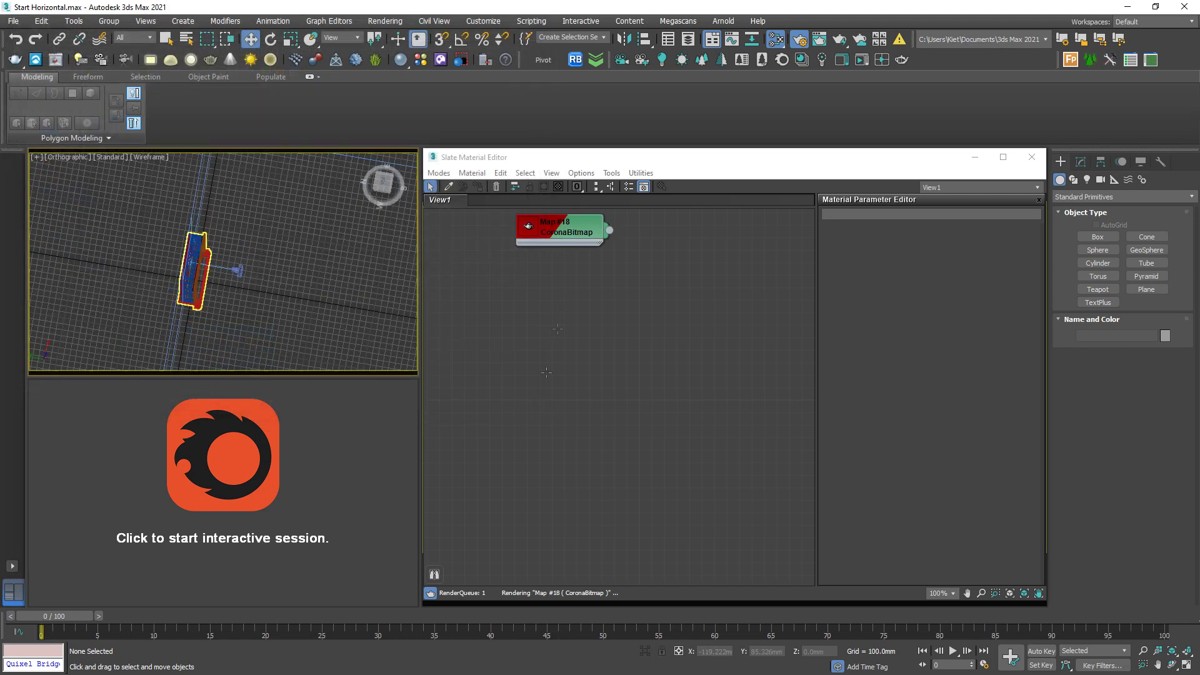
Connect the bitmap's output to a new CoronaColorCorrect node and move it right.
drag(556, 227, 632, 325)
mouse_move(672, 348)
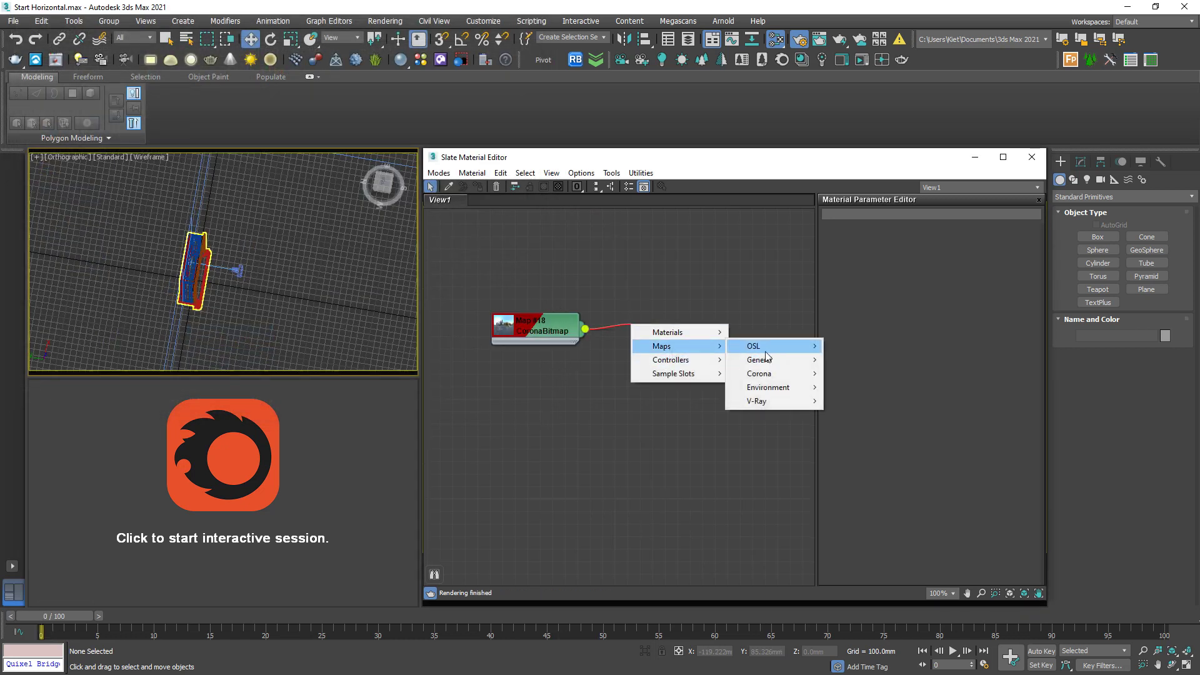
mouse_move(774, 373)
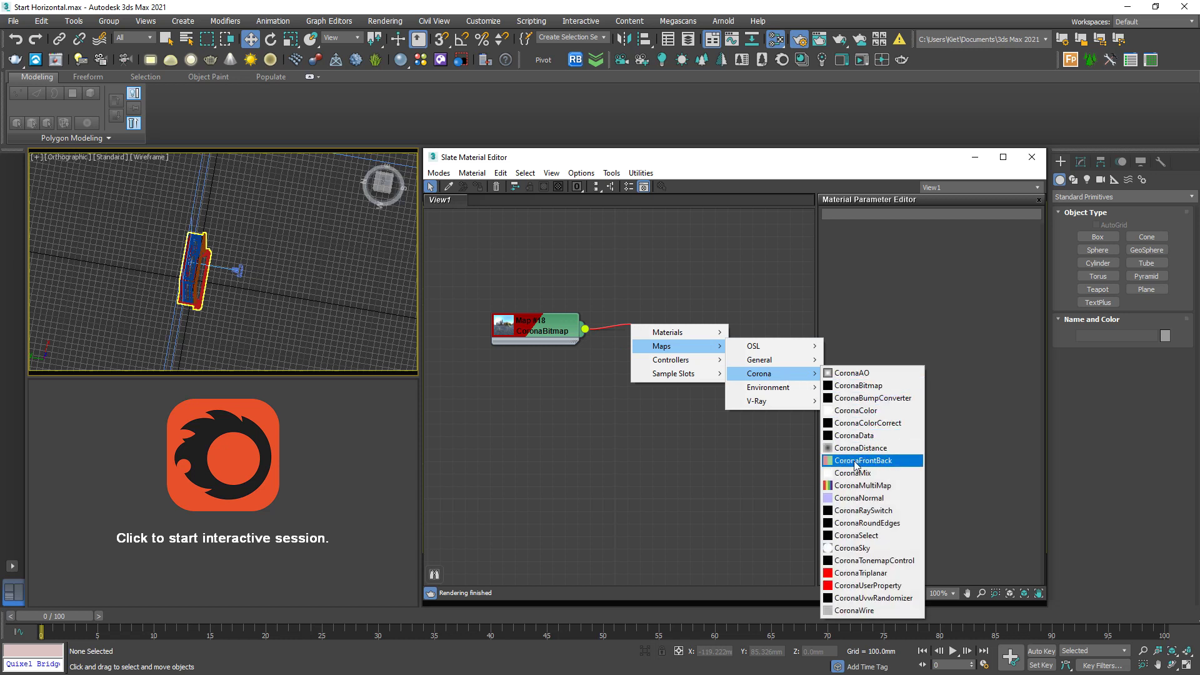
click(868, 423)
drag(631, 324, 673, 335)
key(F10)
key(F10)
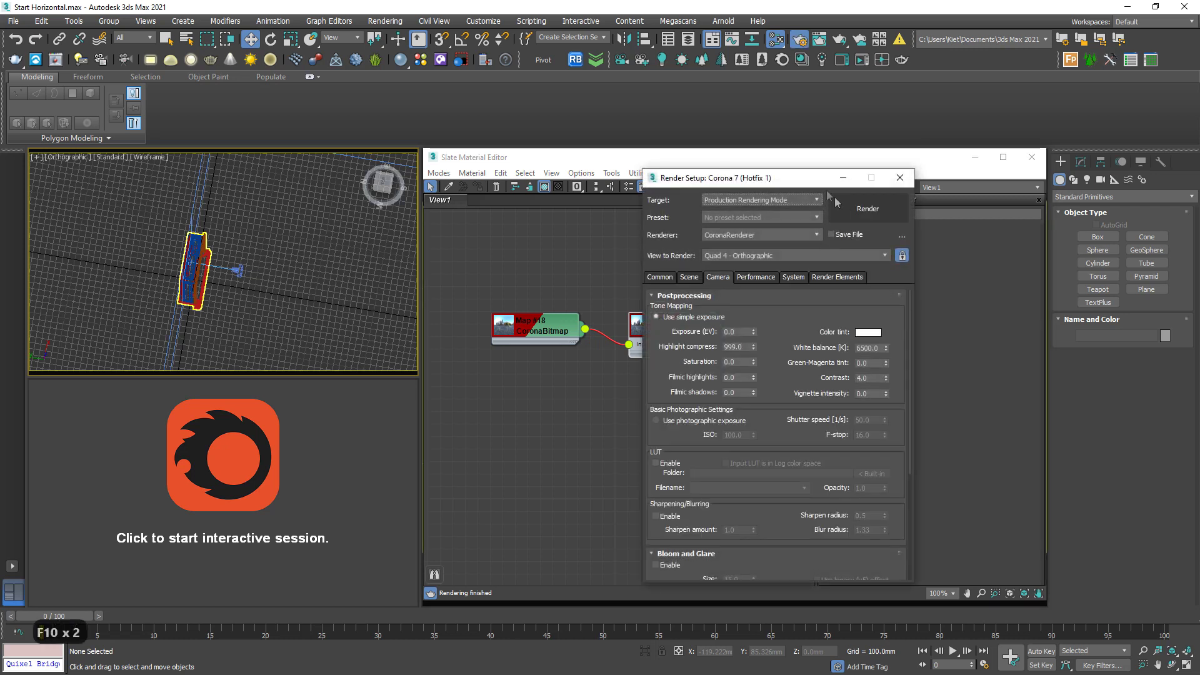
Switch the scene environment to Single map, instance Map #19 into it, and start interactive rendering.
drag(823, 174, 253, 198)
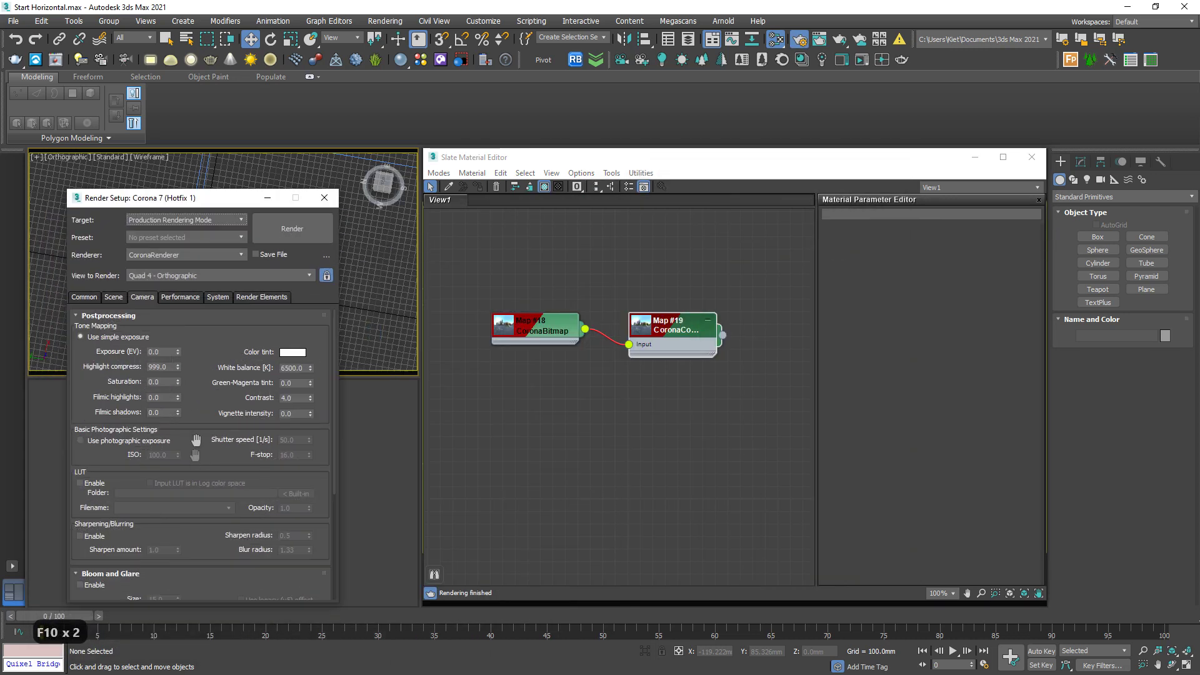
click(109, 298)
scroll(181, 427, down, 3)
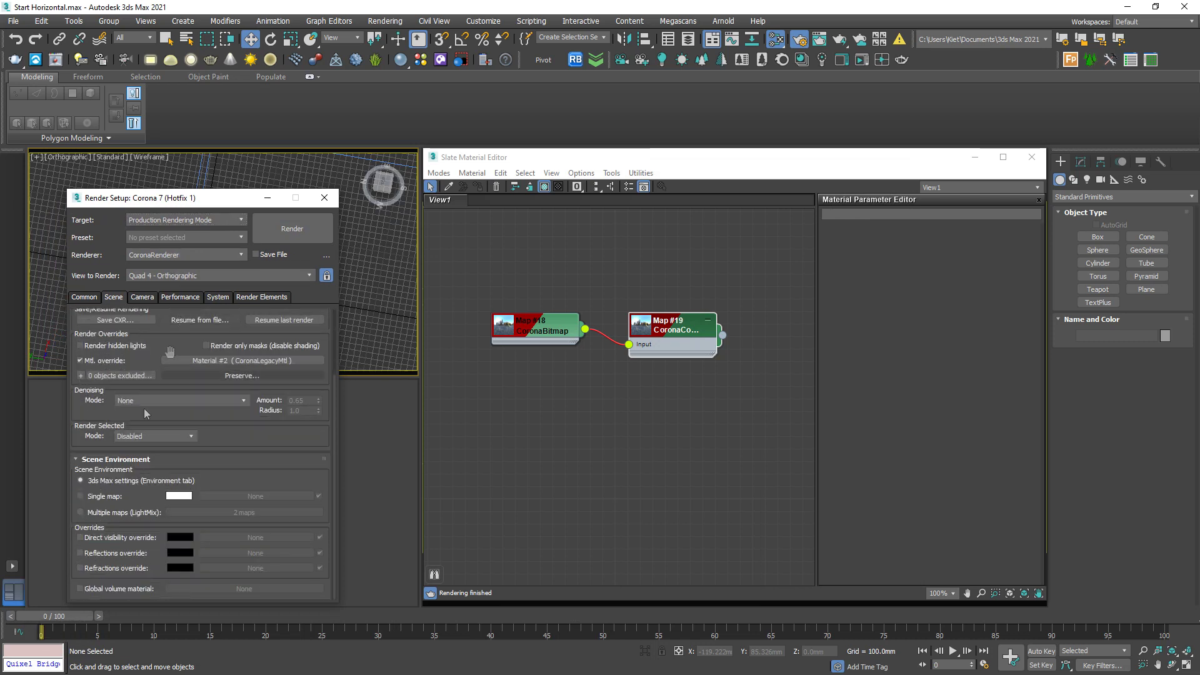
click(110, 497)
drag(723, 336, 277, 494)
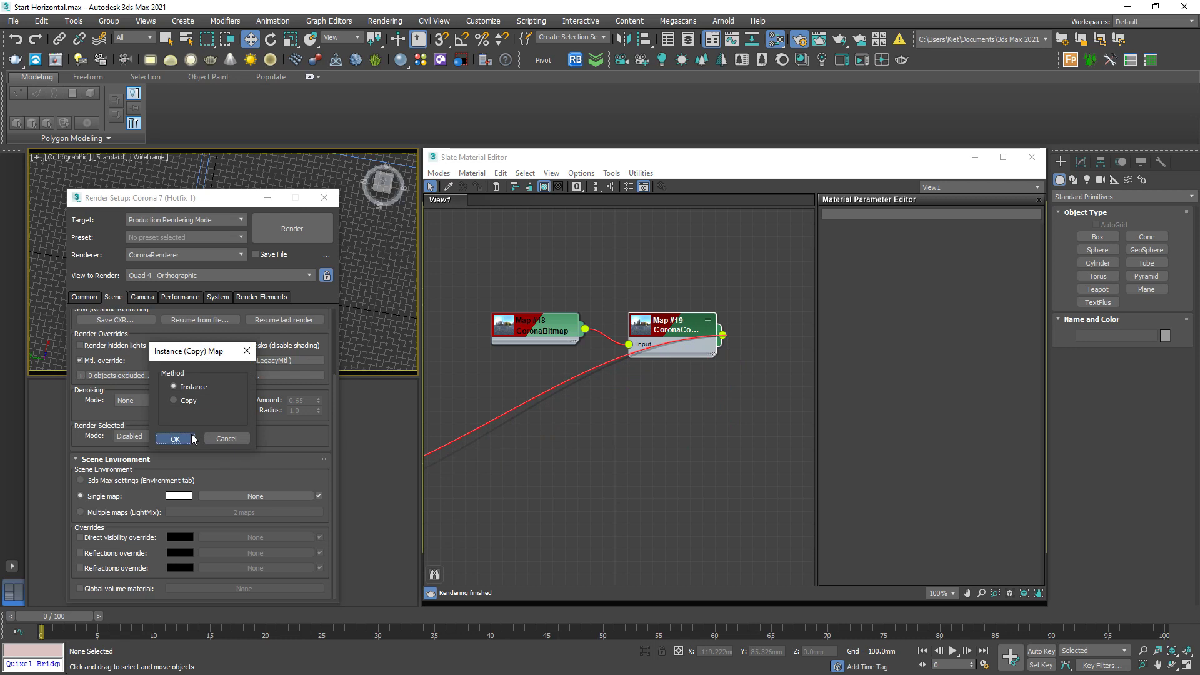
click(175, 438)
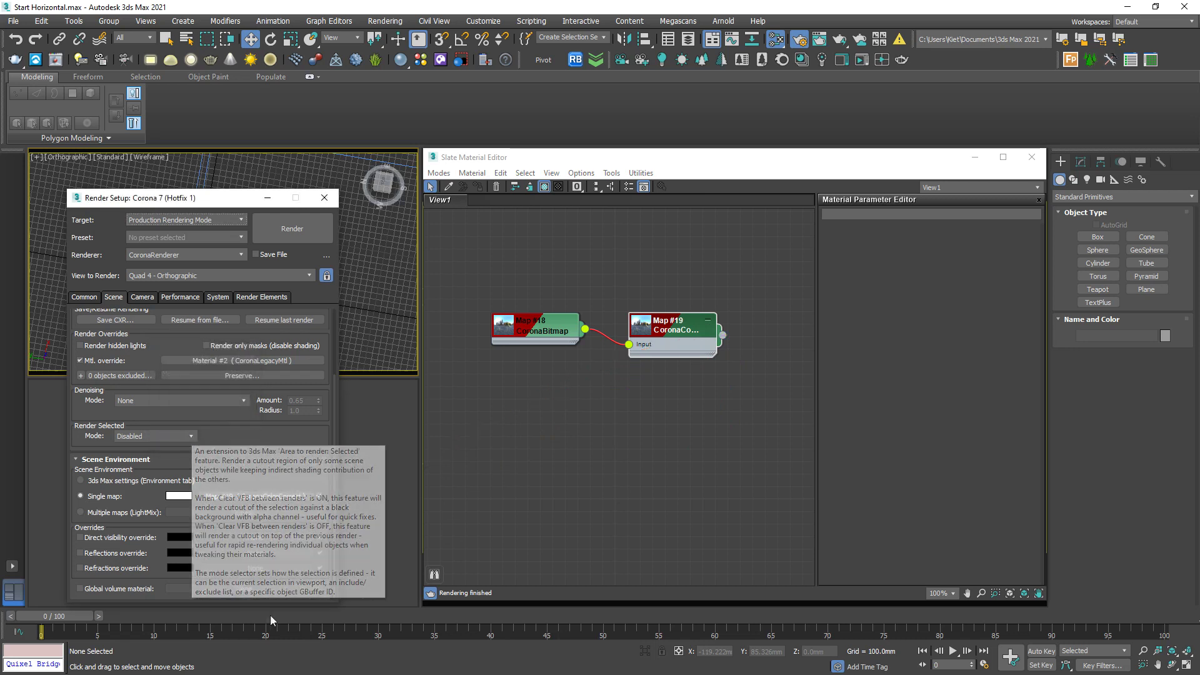
click(267, 203)
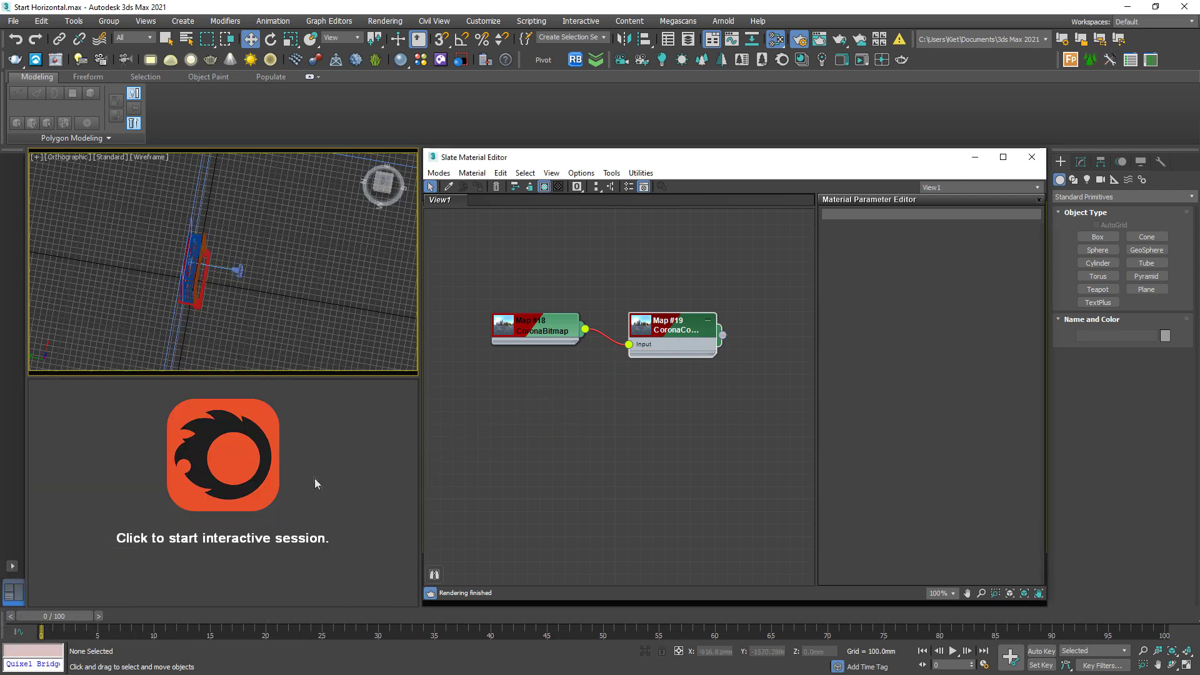
click(321, 483)
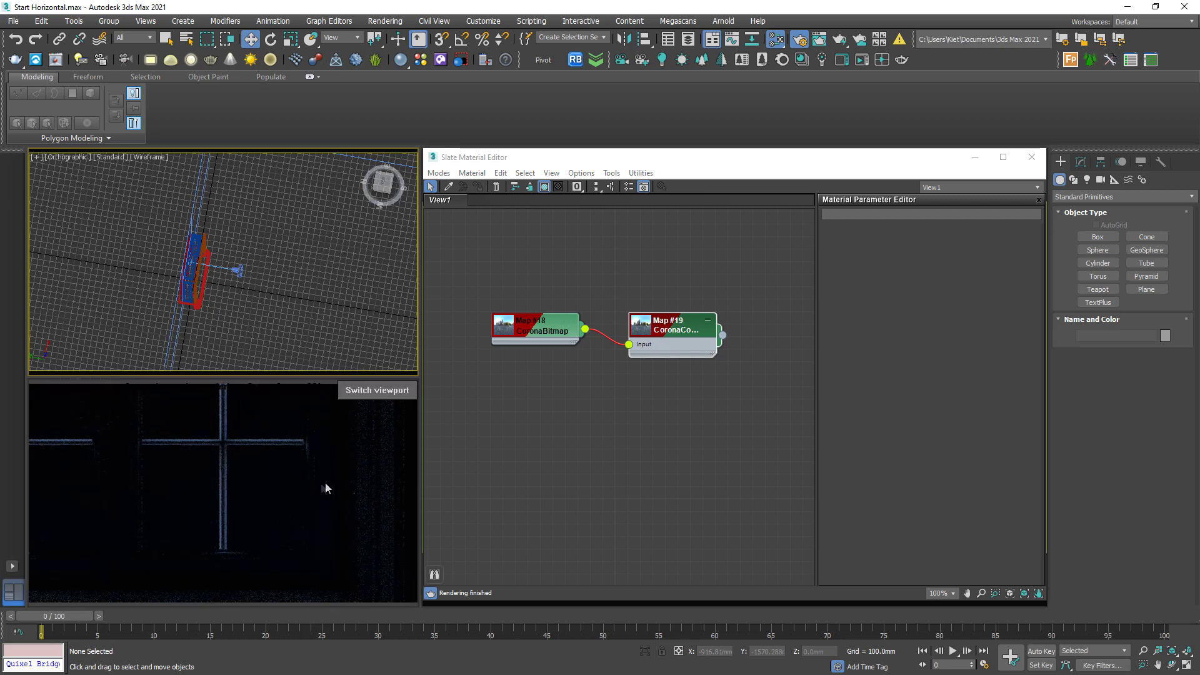
Stop the interactive render and add a new CoronaLegacyMtl node in Slate.
right_click(231, 460)
click(308, 510)
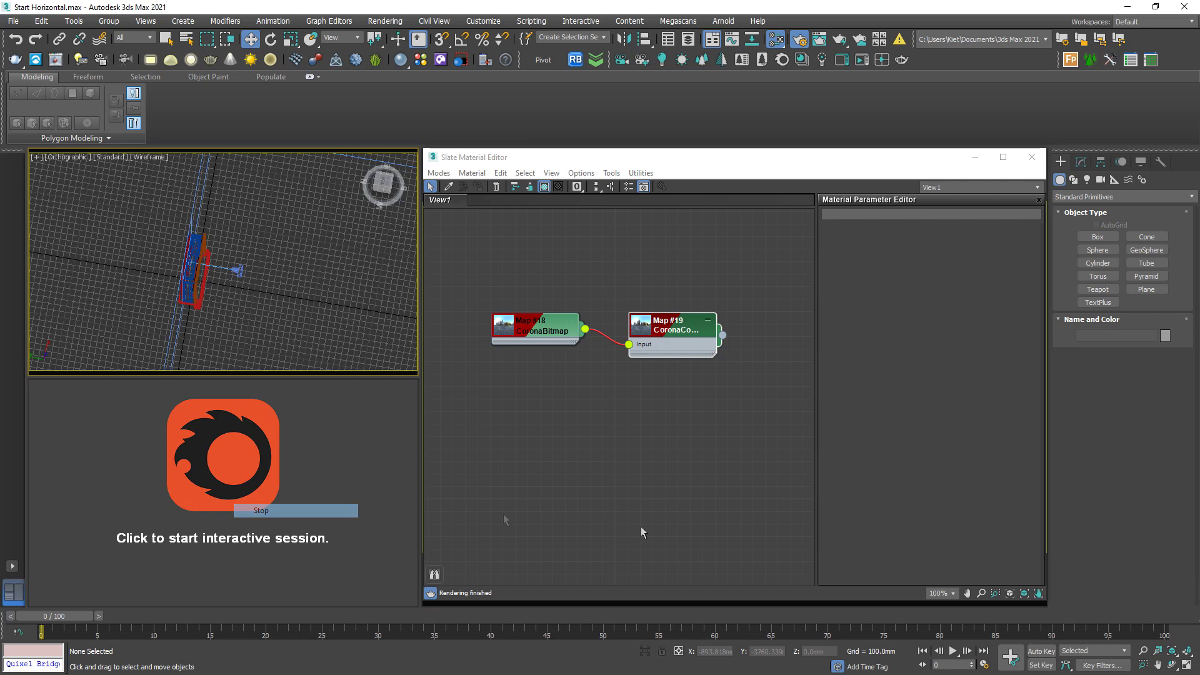
click(598, 423)
right_click(587, 414)
mouse_move(633, 427)
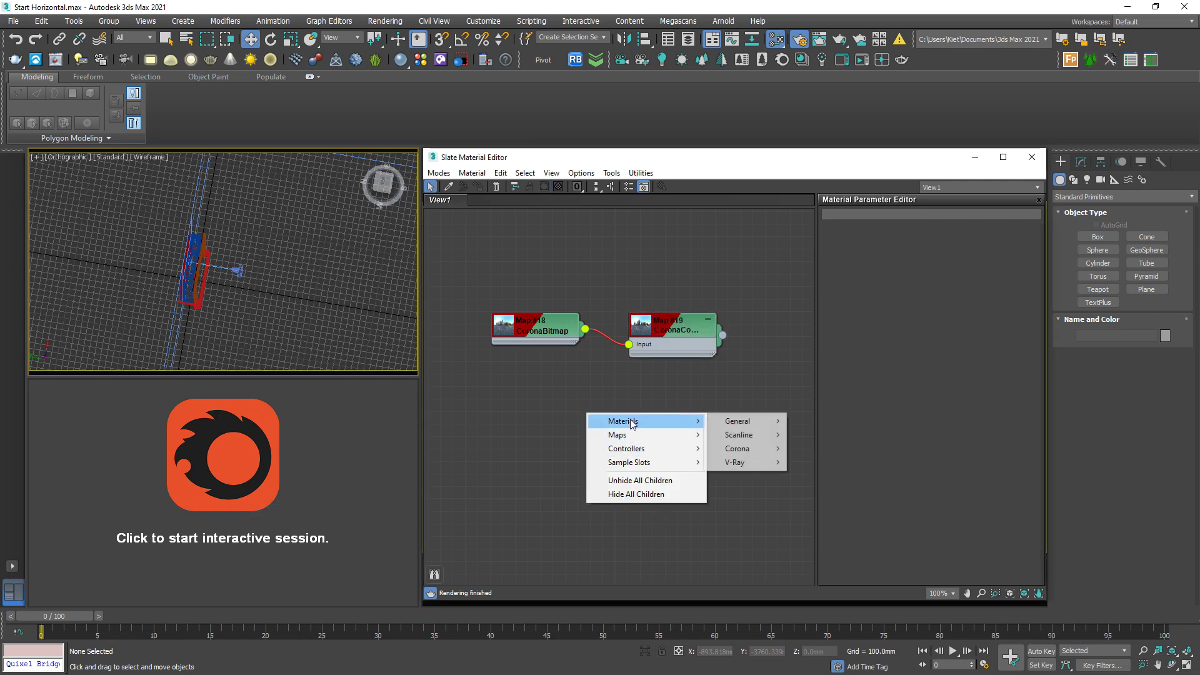
mouse_move(716, 443)
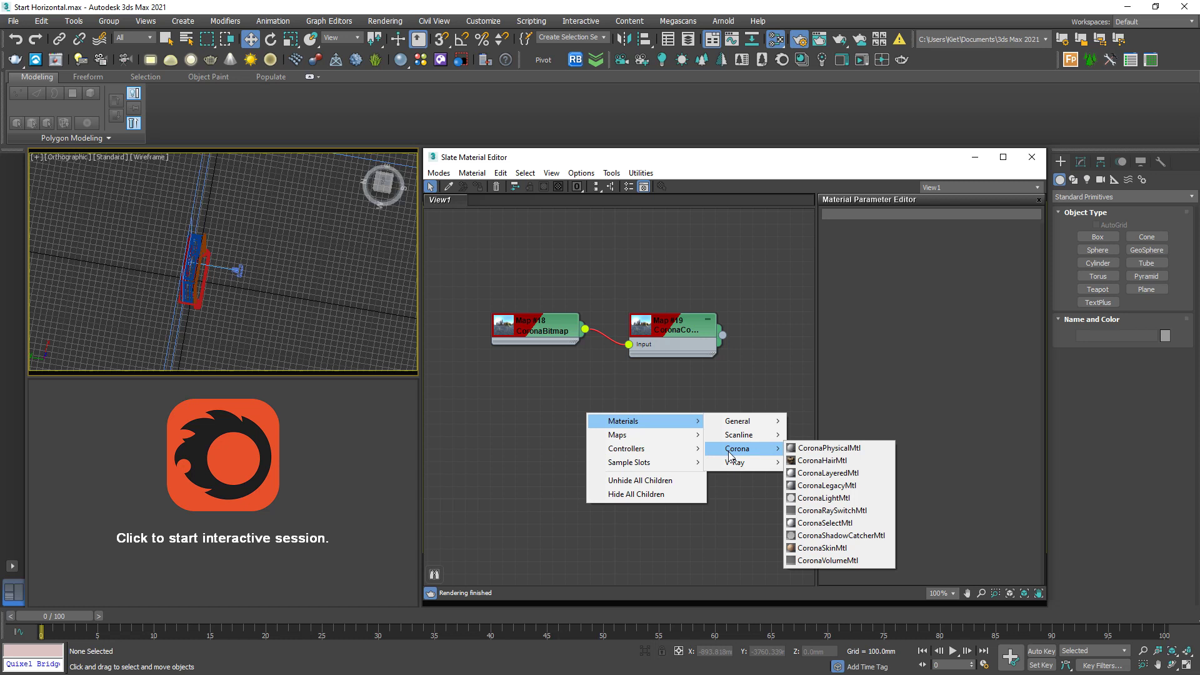
click(813, 486)
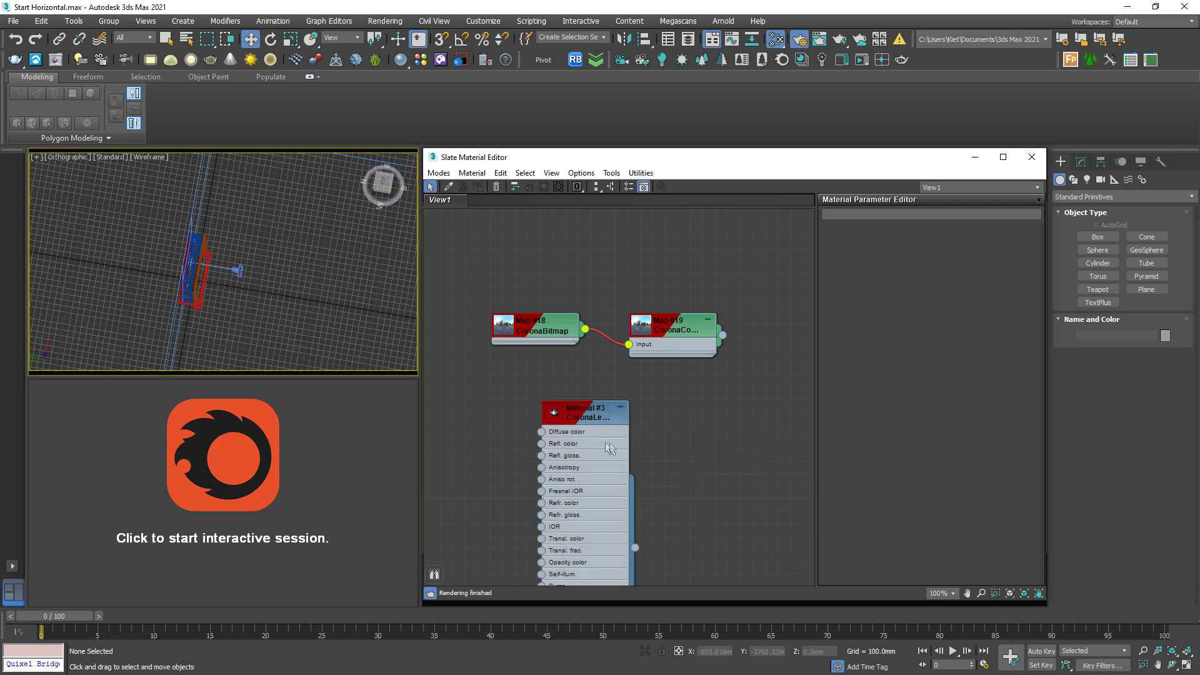
Set the new material's Reflection and Refraction Level both to 1.
double_click(695, 432)
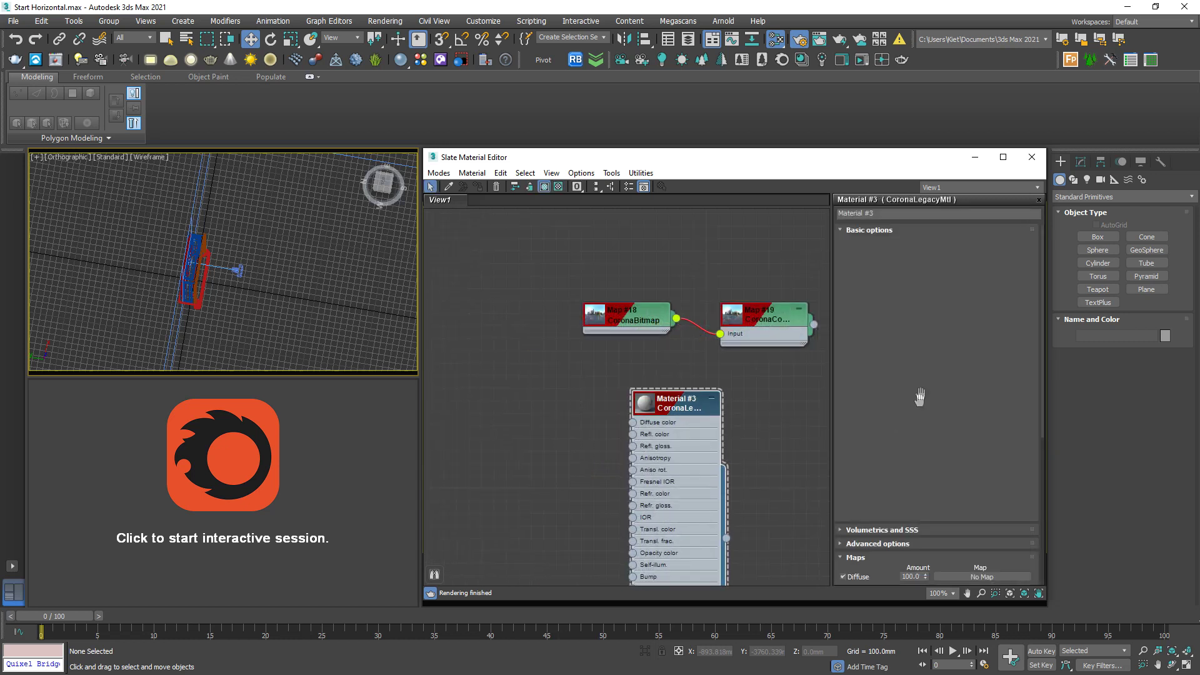
click(900, 306)
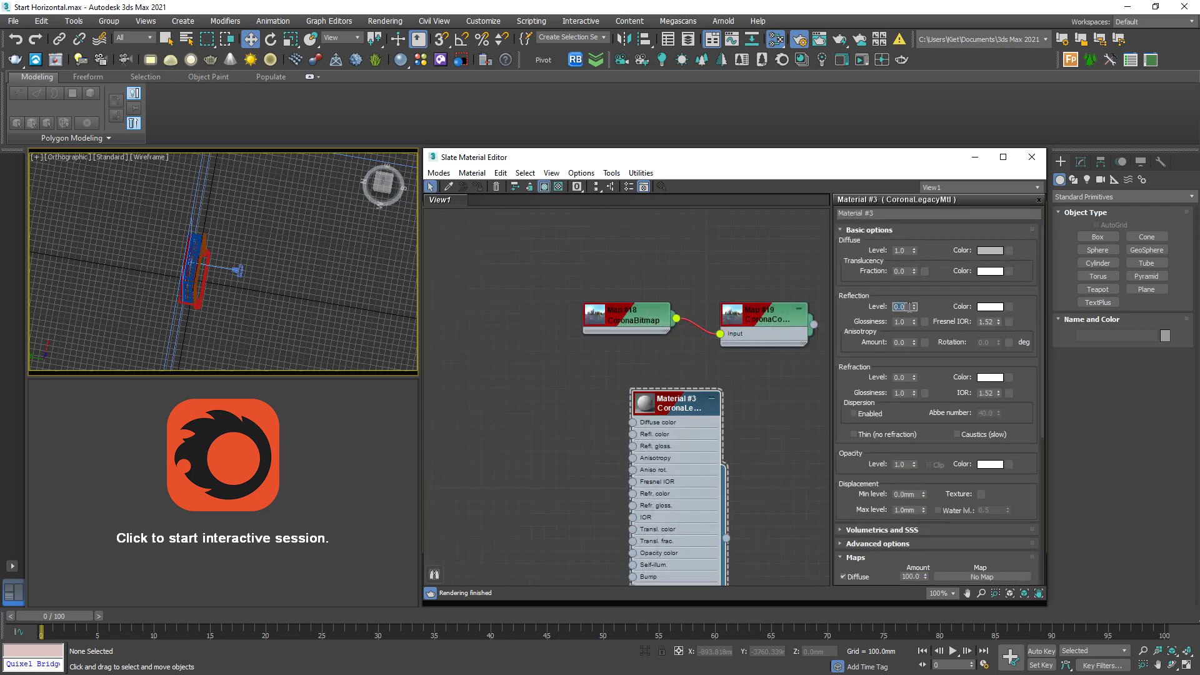
text(1)
click(902, 376)
text(1)
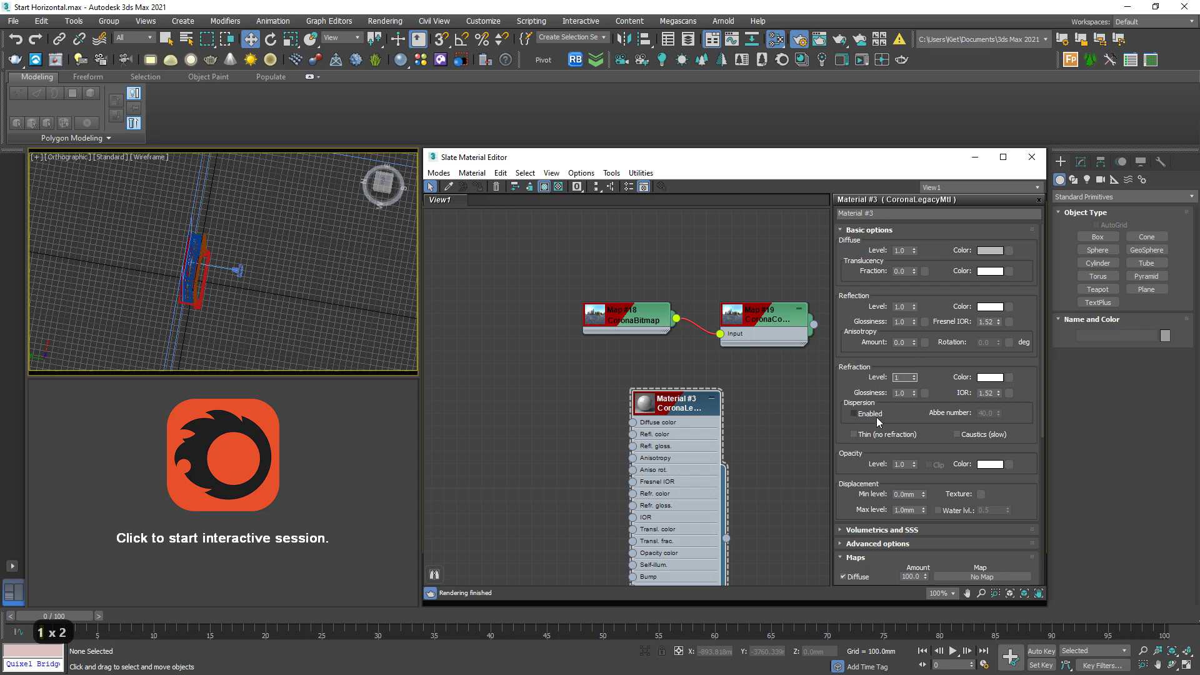
middle_drag(695, 415, 700, 360)
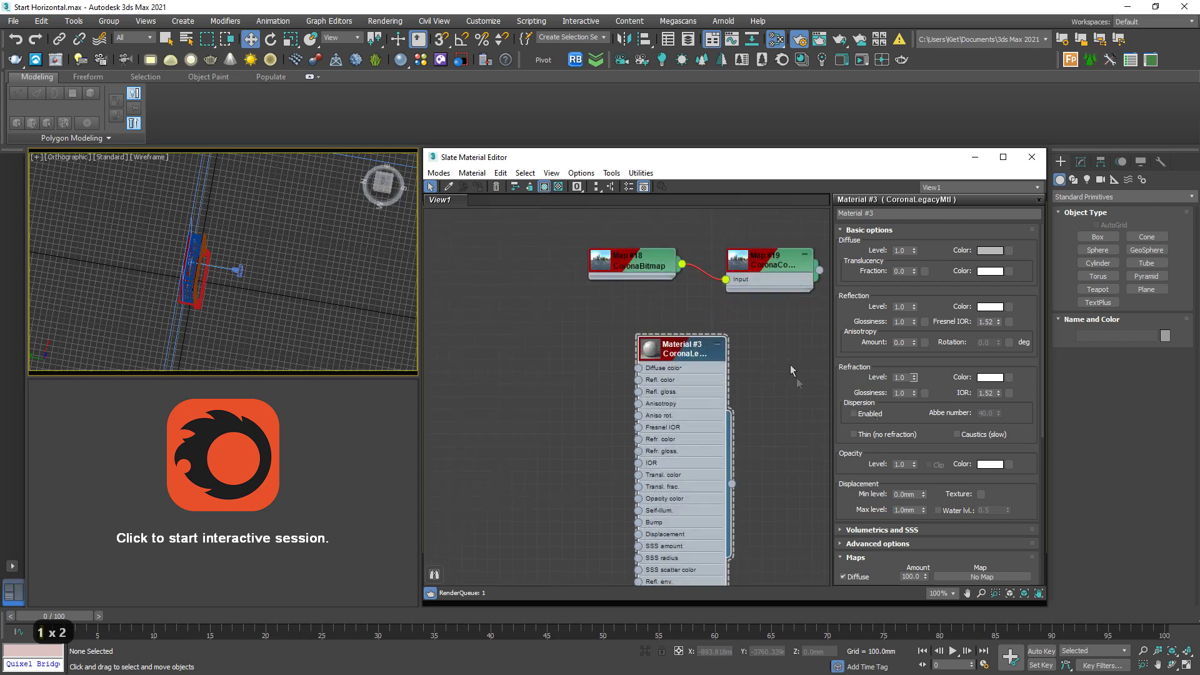
scroll(659, 356, up, 1)
double_click(653, 353)
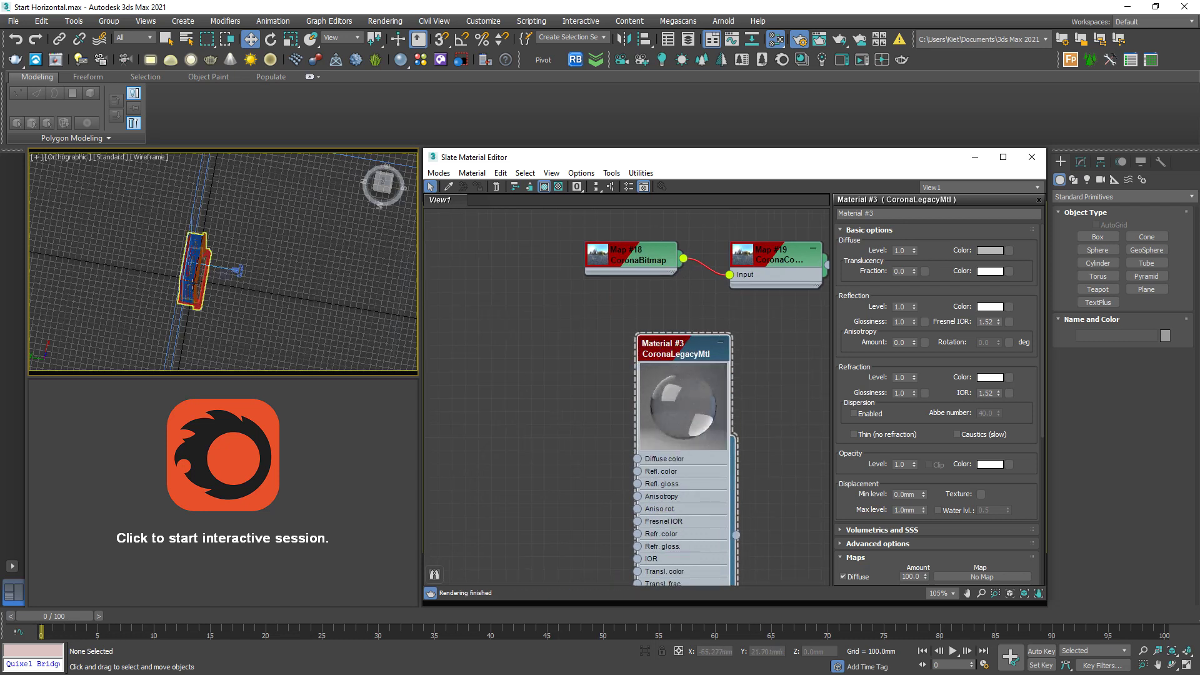
Assign the glass material to window pane group Group013 and restart the interactive render.
mouse_move(206, 263)
alt+middle_down()
mouse_move(194, 281)
mouse_move(193, 263)
alt+middle_up()
scroll(194, 262, up, 5)
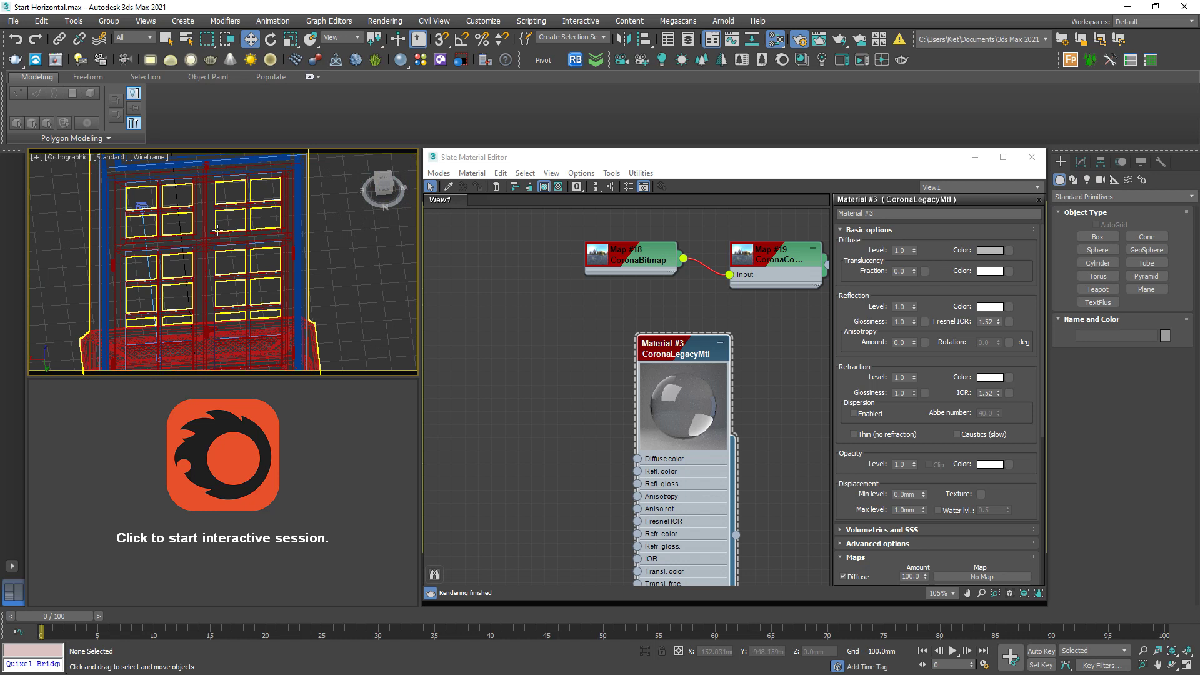
scroll(239, 223, up, 4)
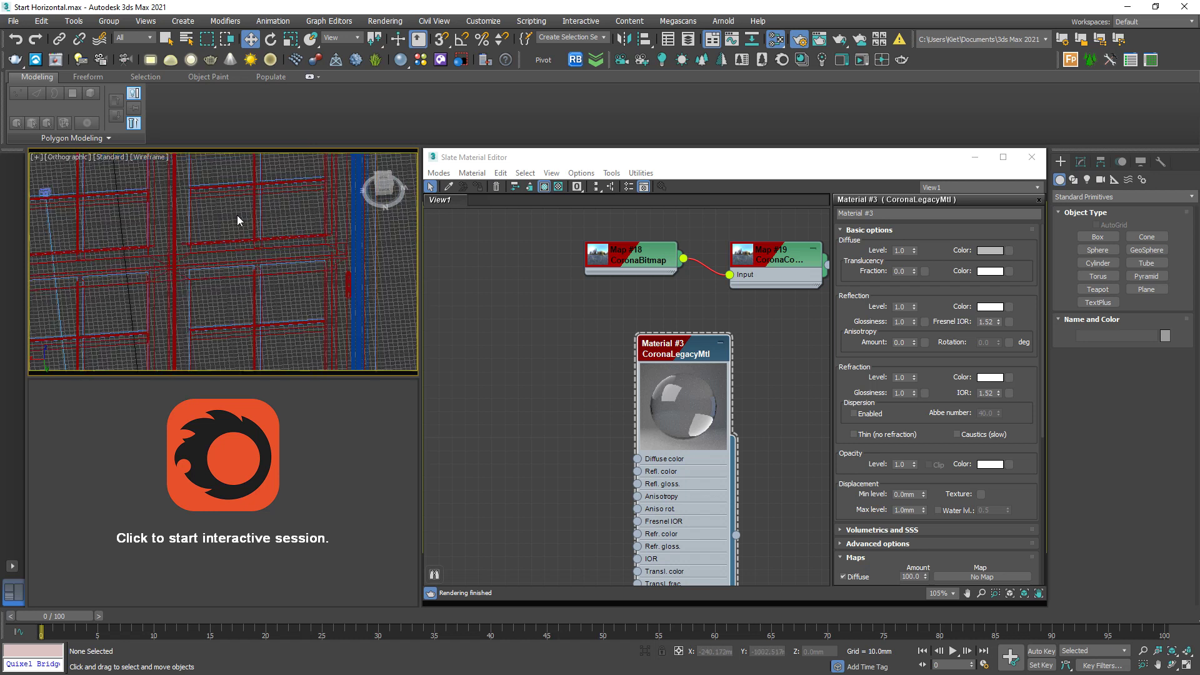
key(F3)
click(228, 220)
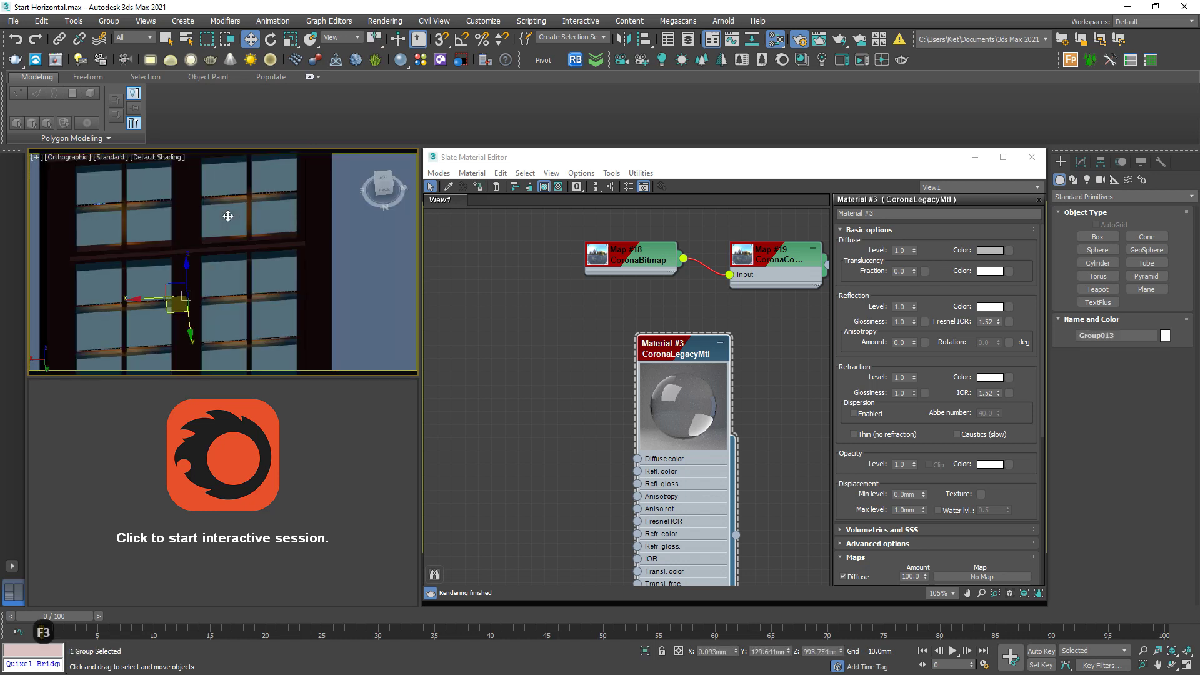
click(478, 186)
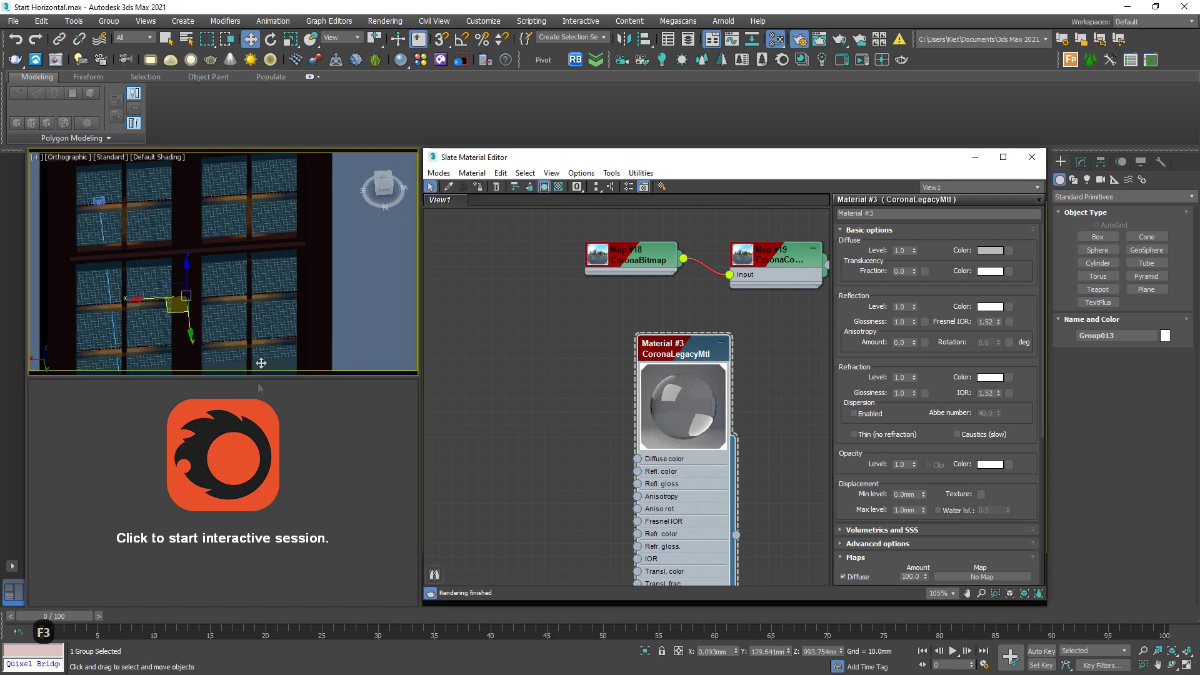
click(366, 450)
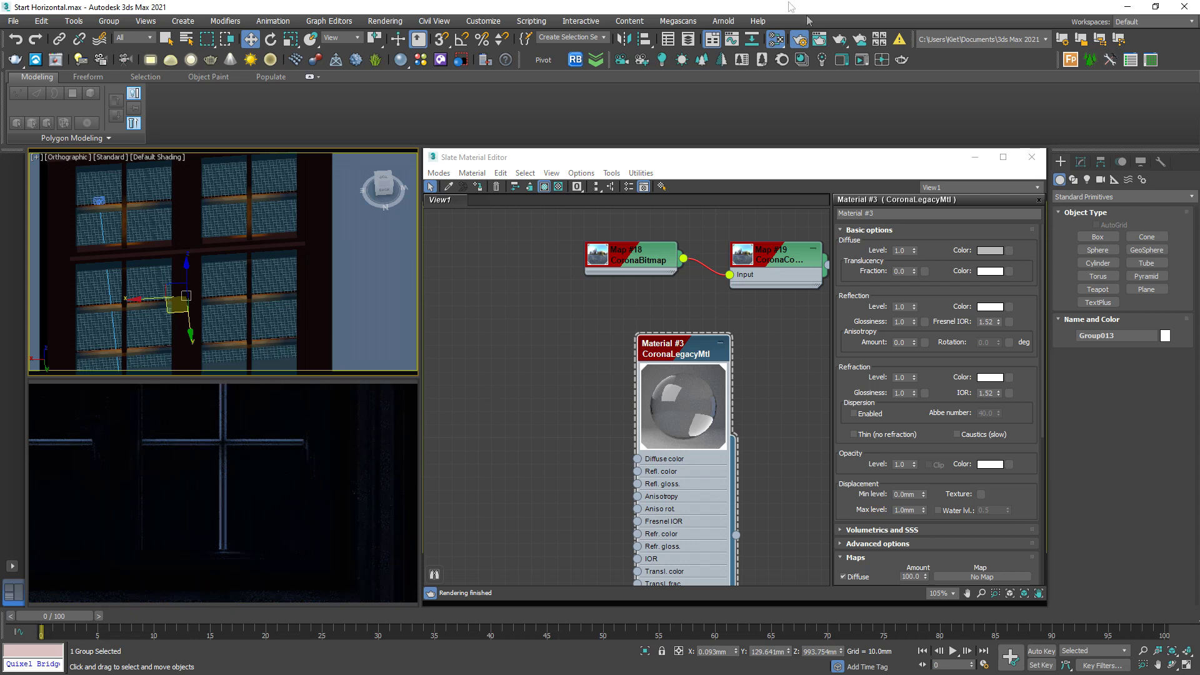
Add the selected glass group's 25 objects to the Mtl. override exclusion list in Render Setup.
click(800, 41)
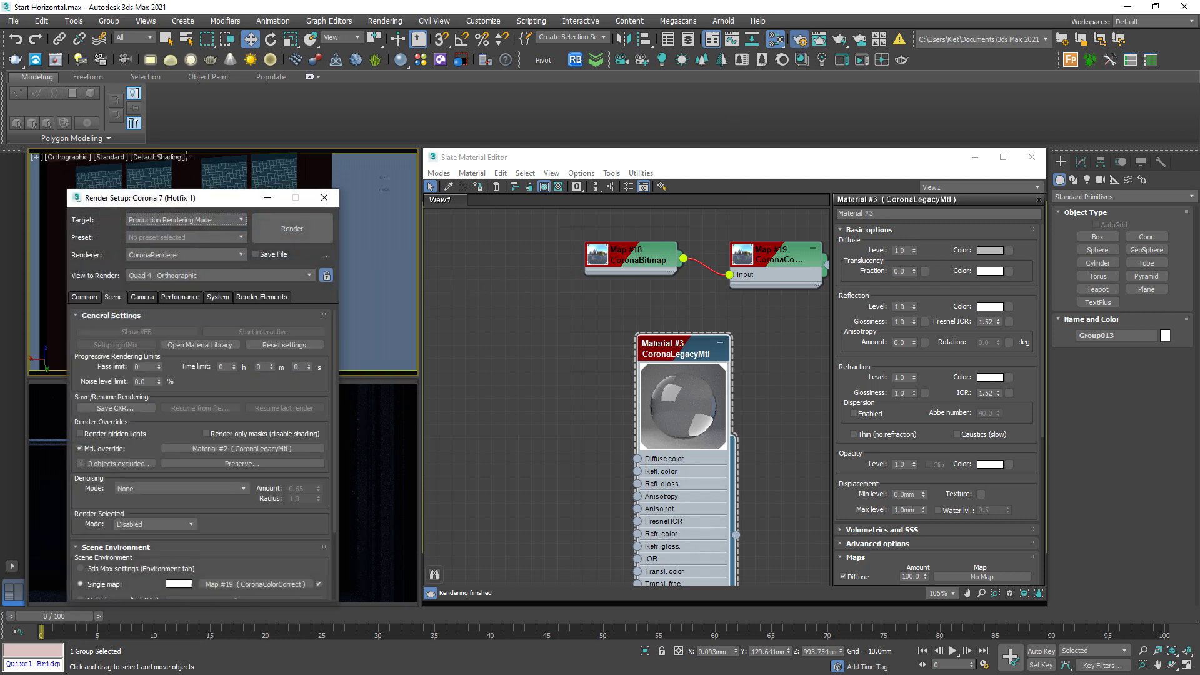
drag(180, 197, 442, 275)
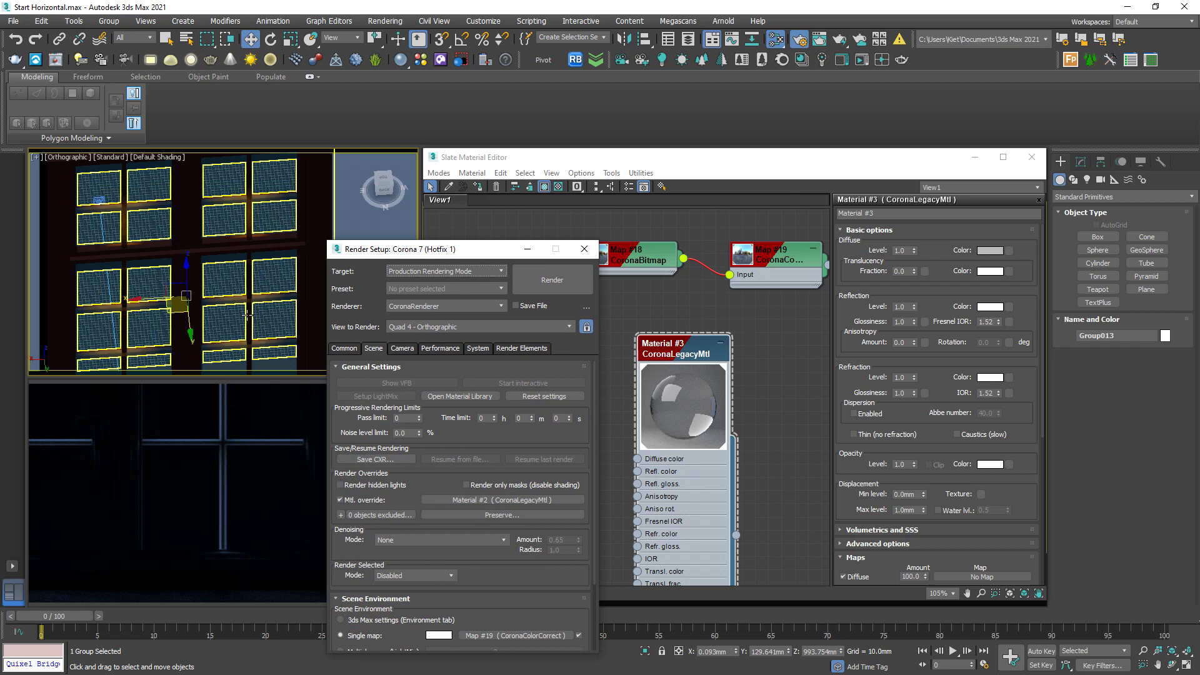
drag(373, 251, 251, 165)
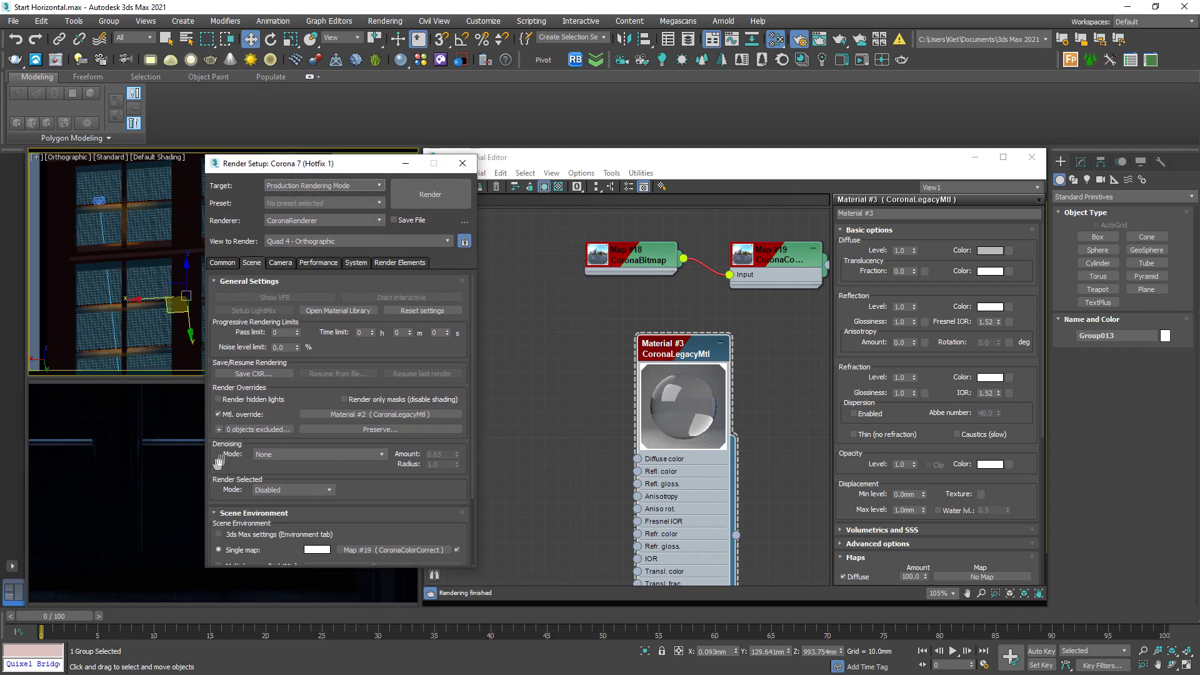
click(218, 430)
click(403, 164)
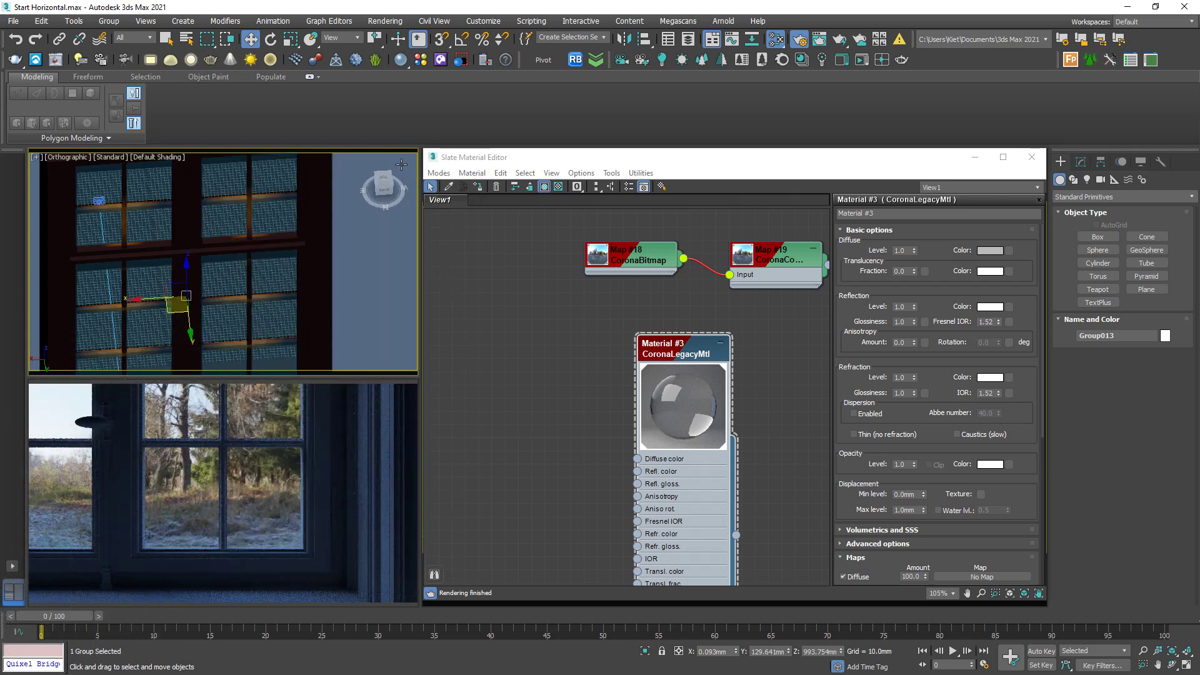
Set the Map #18 bitmap's Rotate Environment to 45, then to 90 degrees.
middle_drag(665, 324, 518, 399)
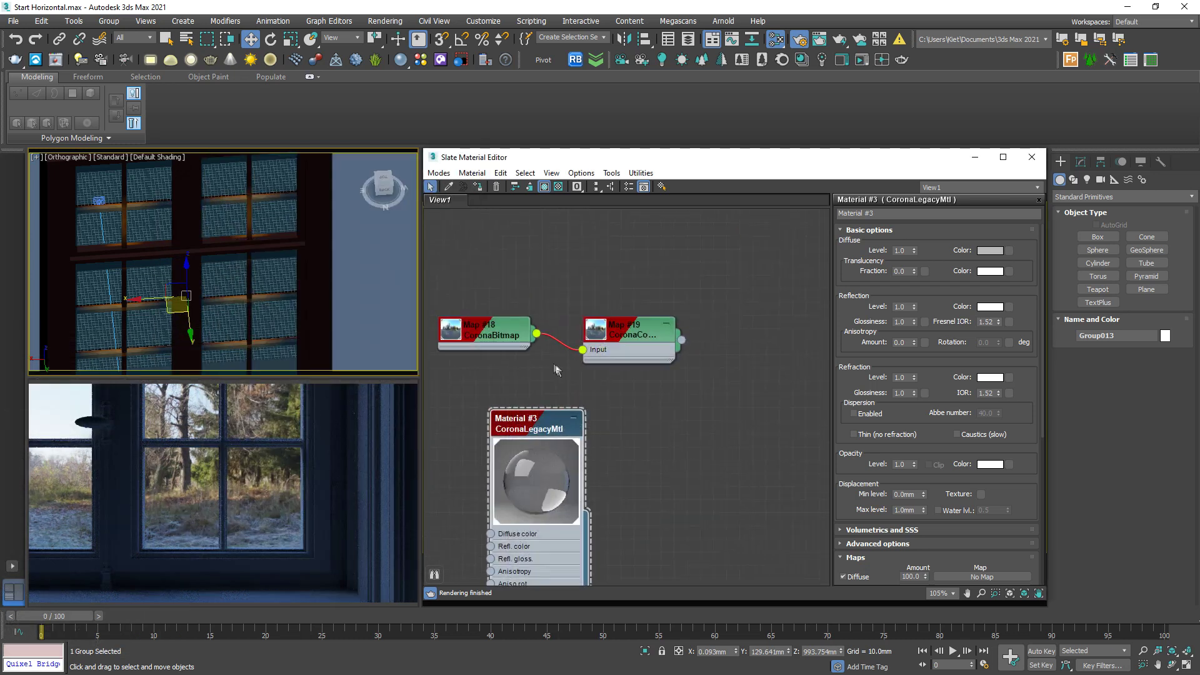
double_click(498, 337)
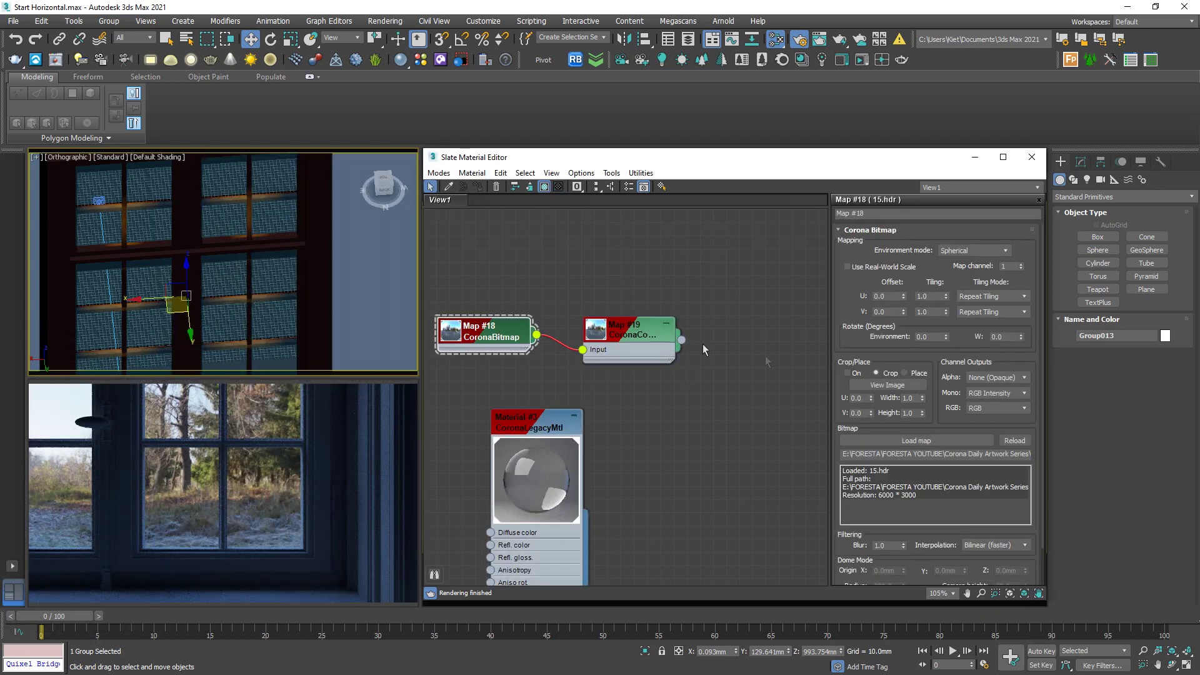
click(933, 337)
text(45)
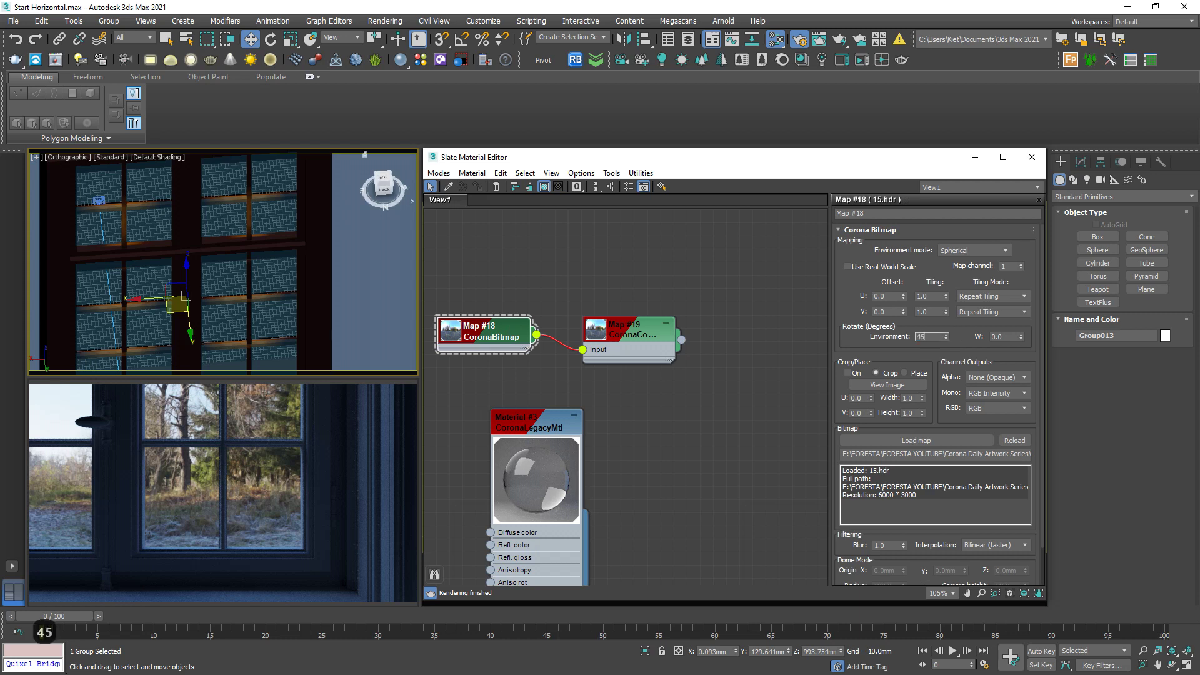
key(Return)
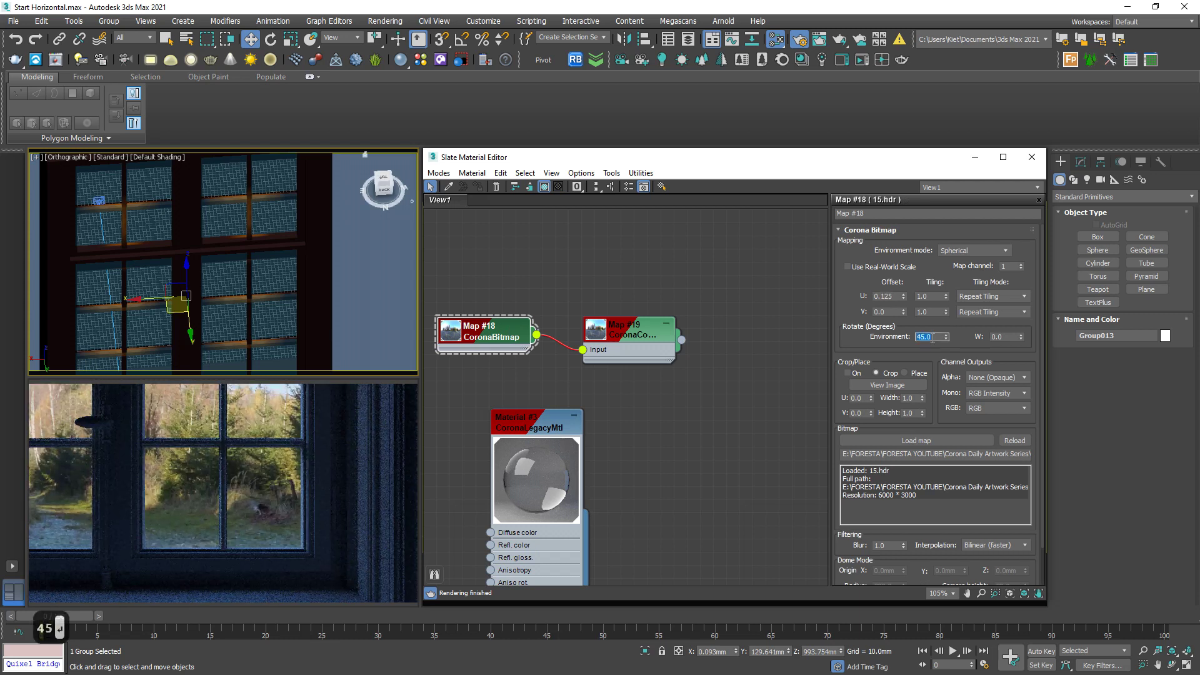
text(90)
key(Return)
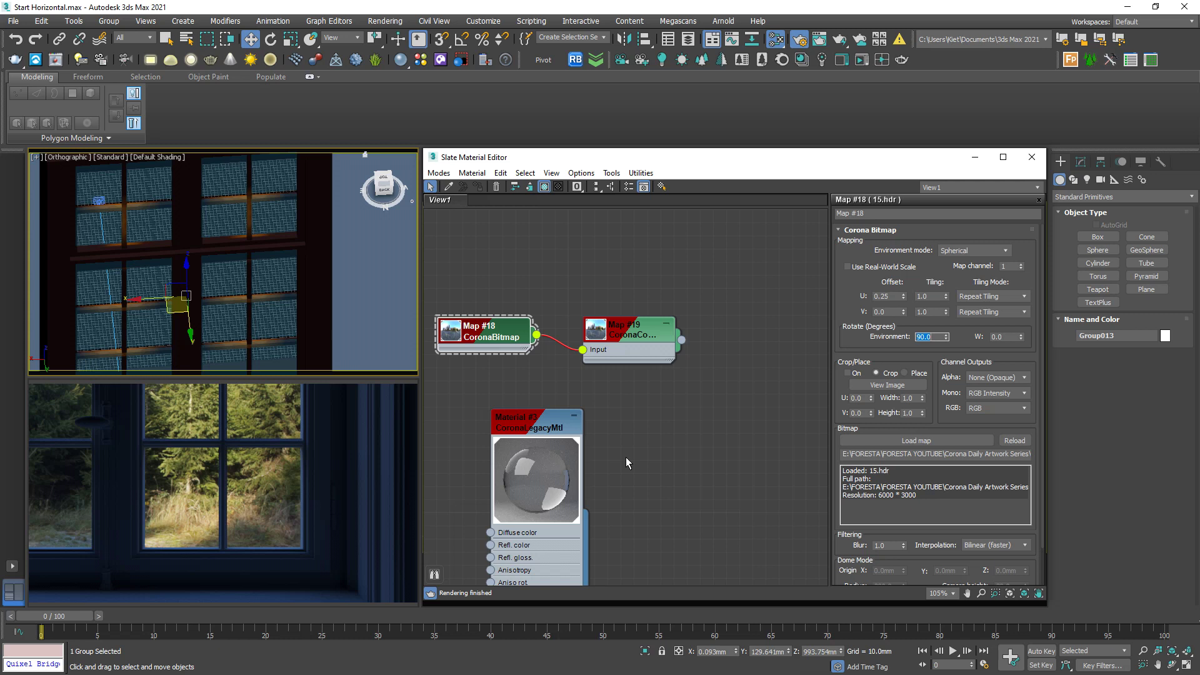
scroll(627, 463, down, 2)
Close the Dirty_roughness W.jpg preview in Windows Photos.
middle_drag(627, 463, 633, 409)
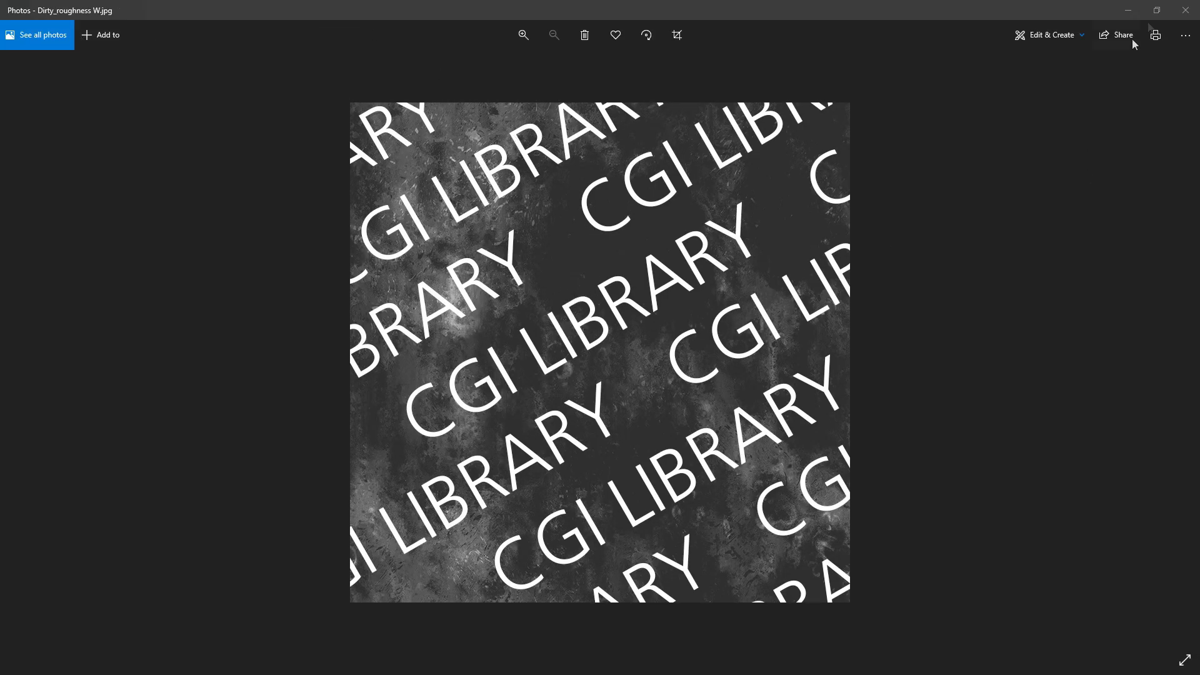
click(1185, 10)
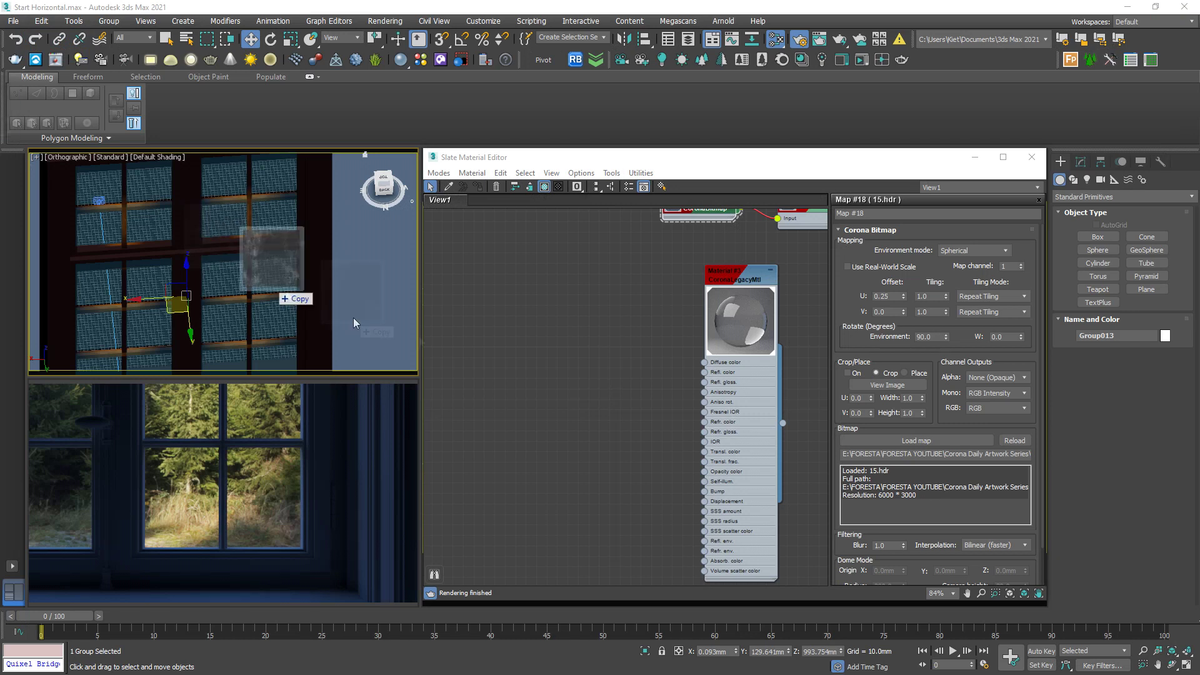
Add the dirt roughness bitmap, pass it through a CoronaColorCorrect node, and wire it to the glass's Refr. gloss.
drag(347, 316, 527, 393)
middle_drag(572, 384, 627, 391)
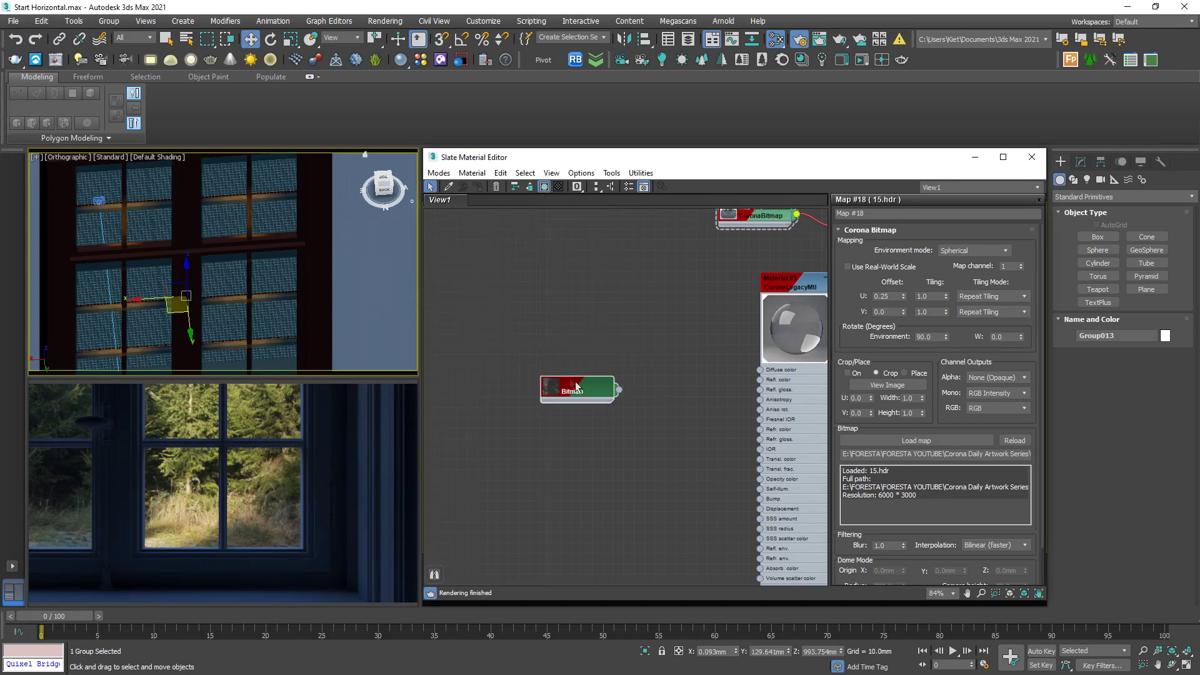
drag(582, 390, 620, 363)
mouse_move(667, 388)
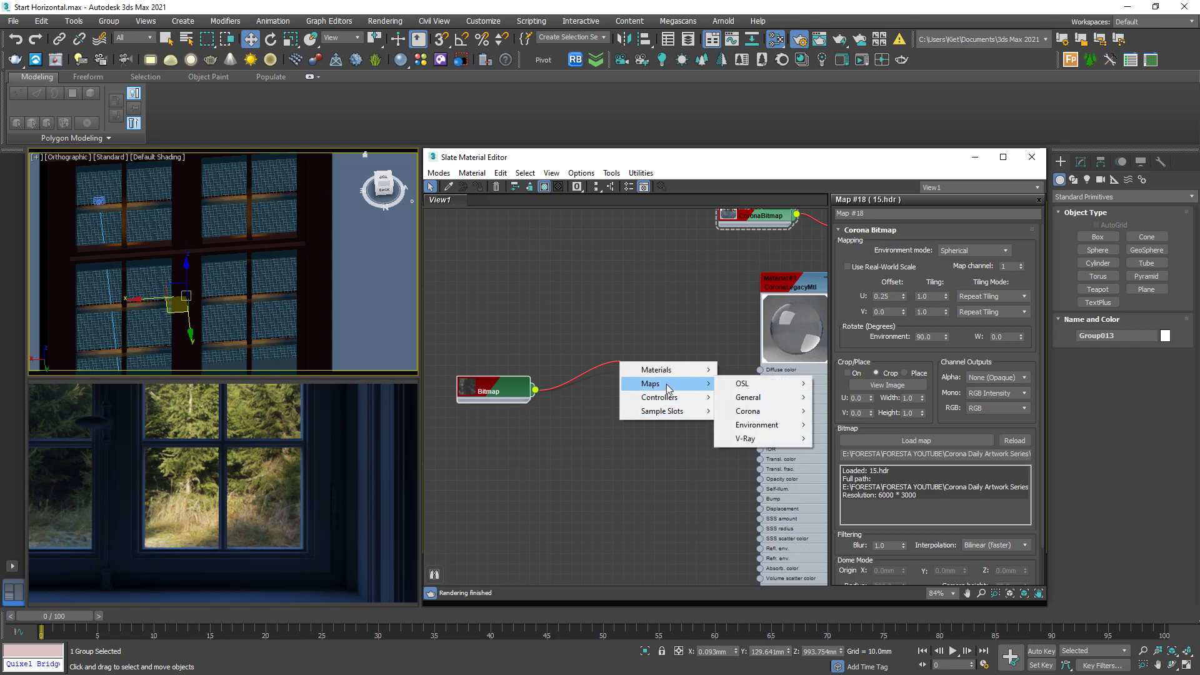
mouse_move(750, 411)
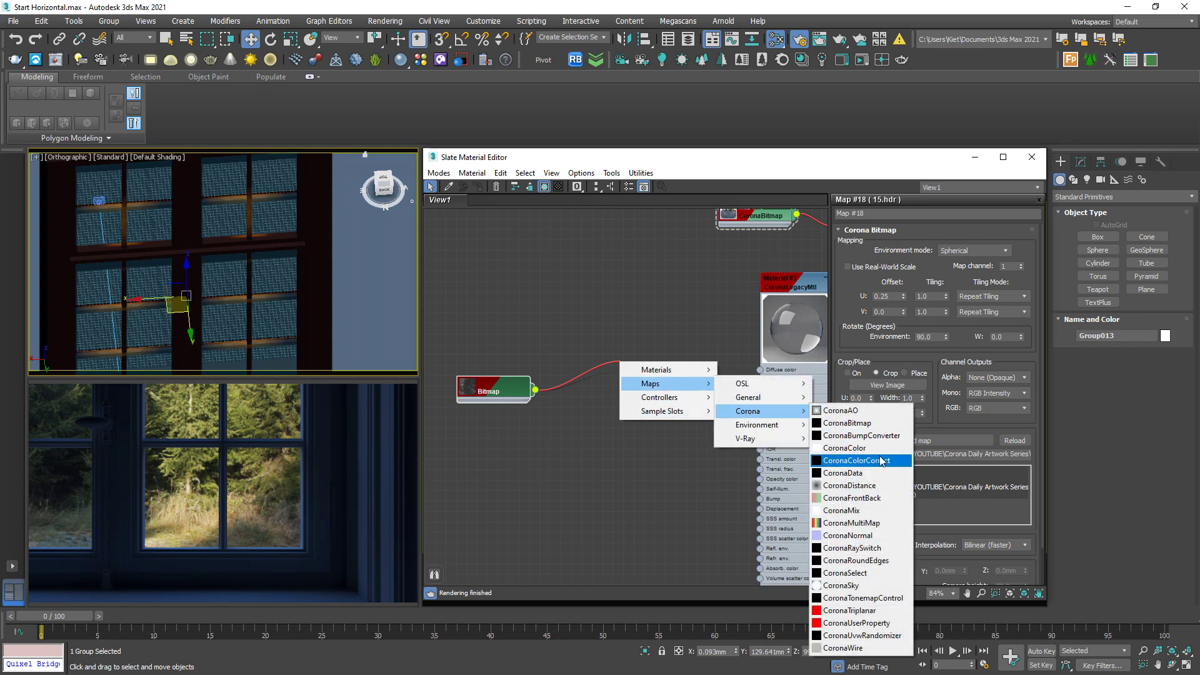
click(857, 461)
middle_drag(663, 366, 540, 366)
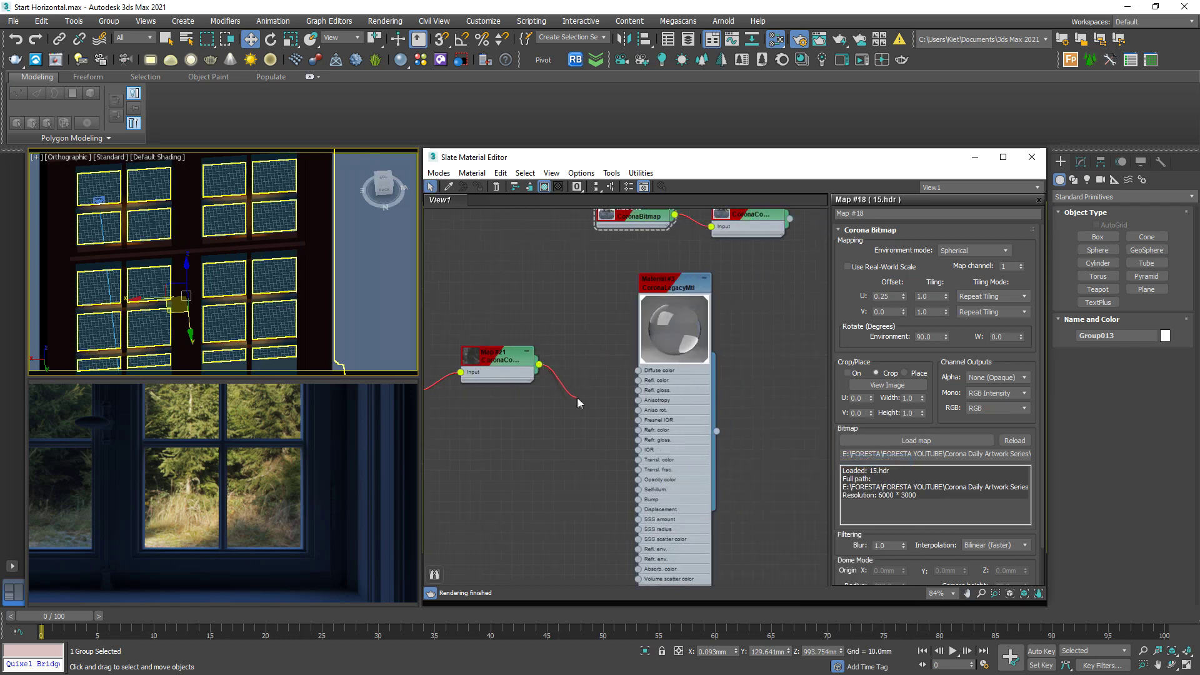
drag(578, 403, 639, 442)
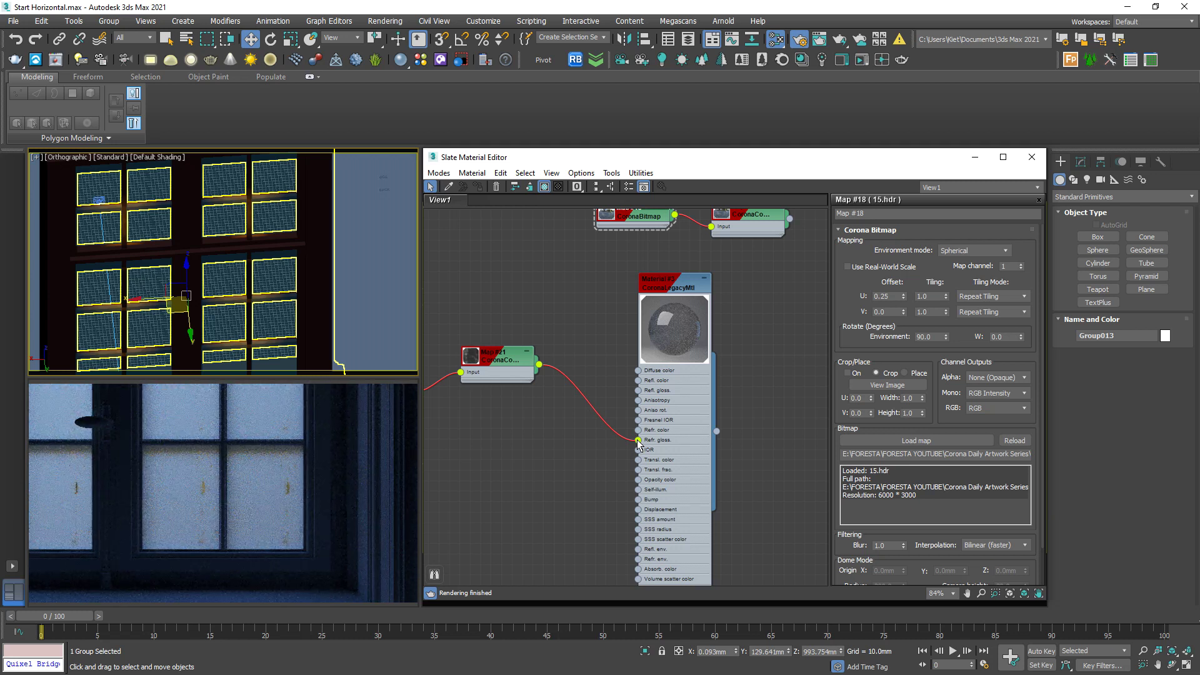
Set the CoronaColorCorrect Linear (HDR) Exposure to 2.0, then to 3.0.
double_click(507, 369)
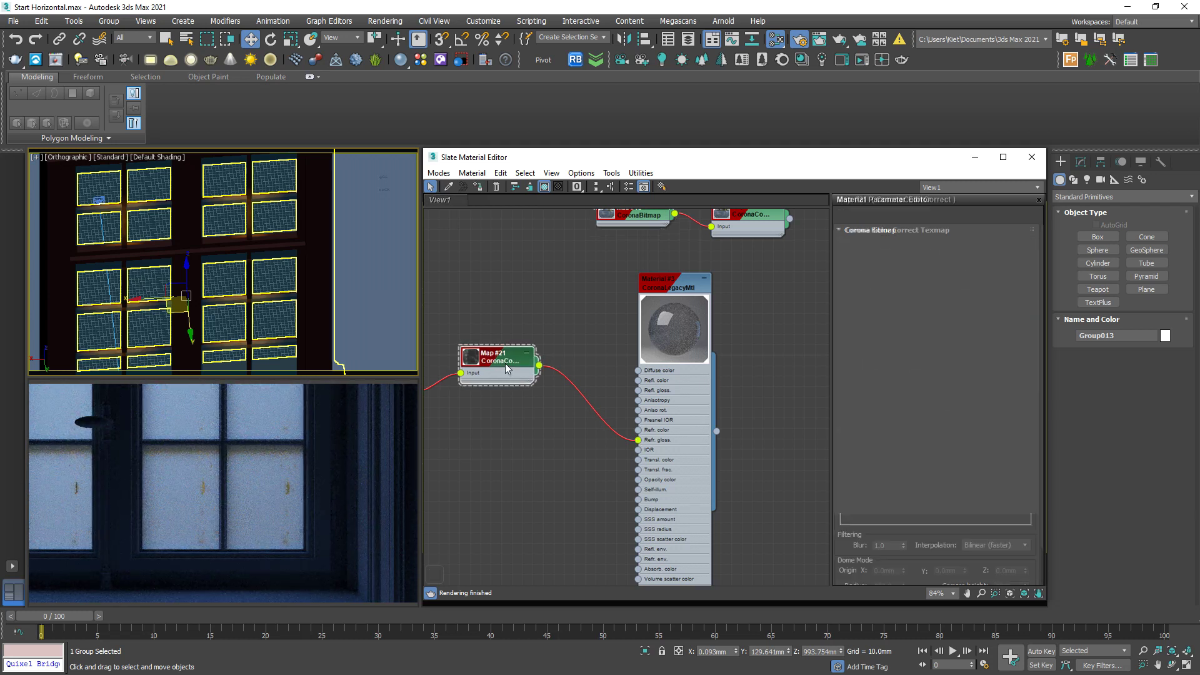
click(915, 411)
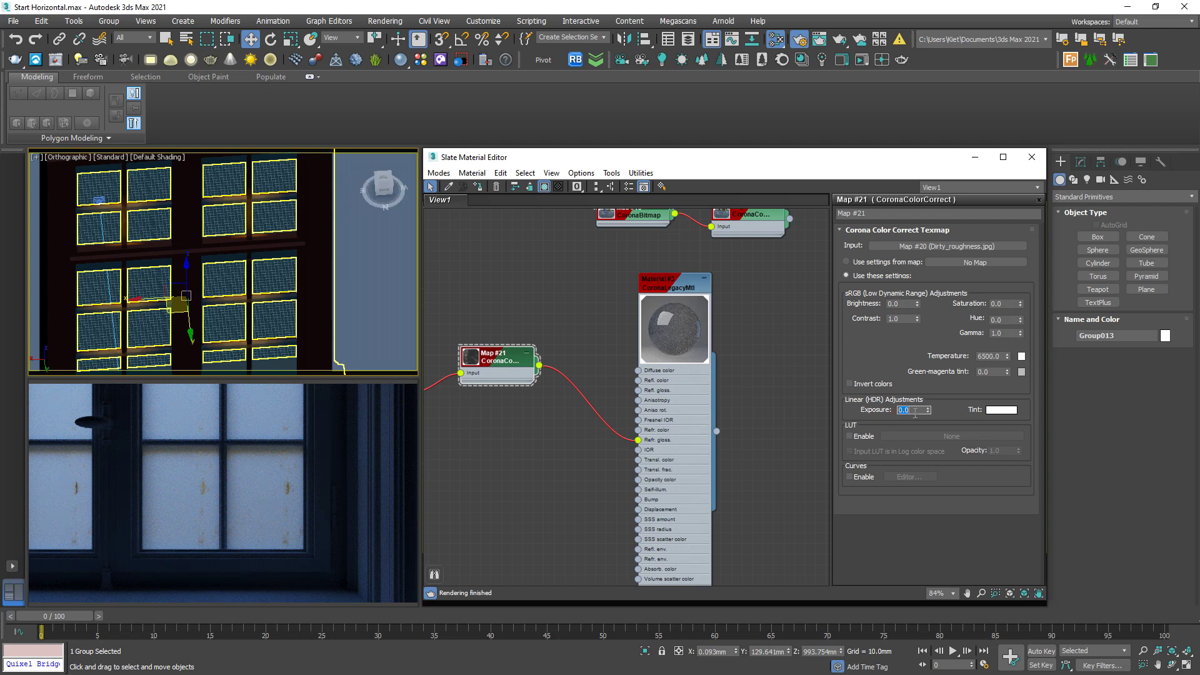
middle_drag(498, 430, 651, 430)
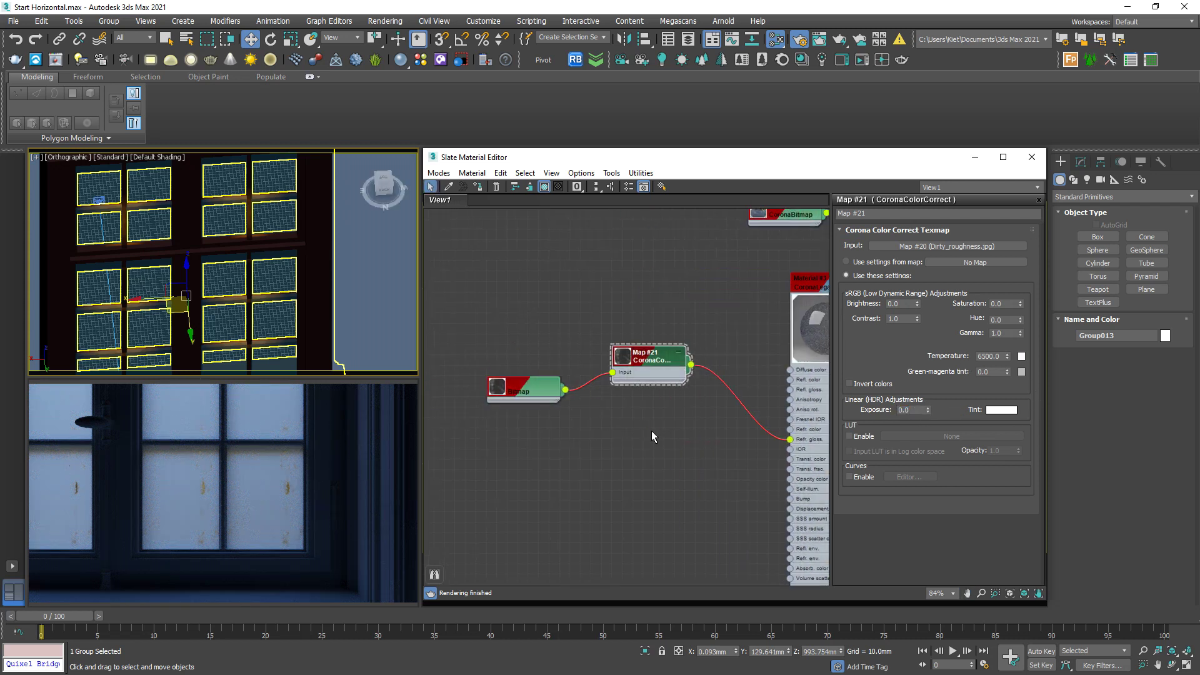
click(913, 410)
text(2)
key(Return)
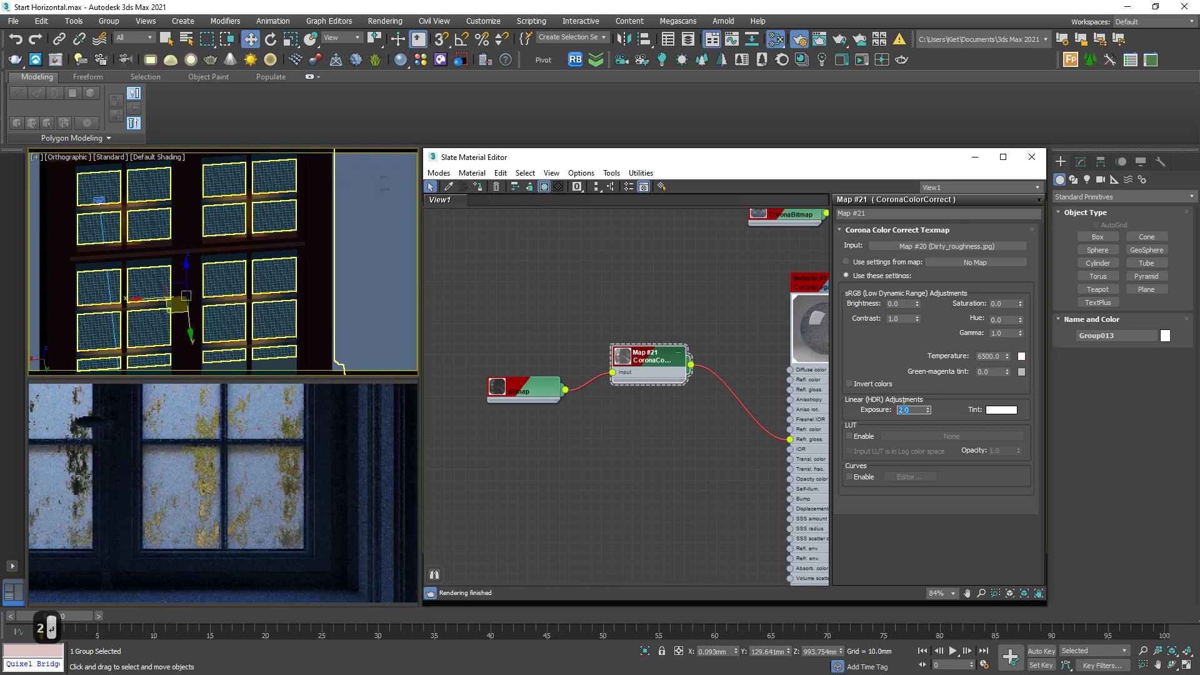
text(3)
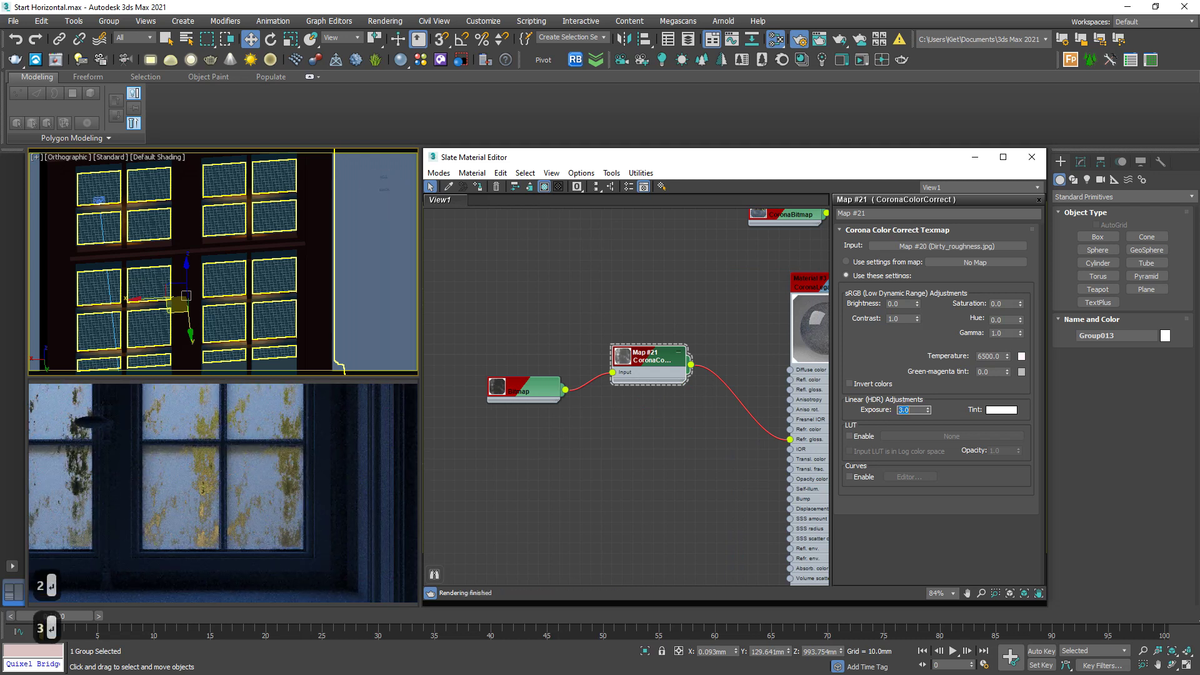
key(Return)
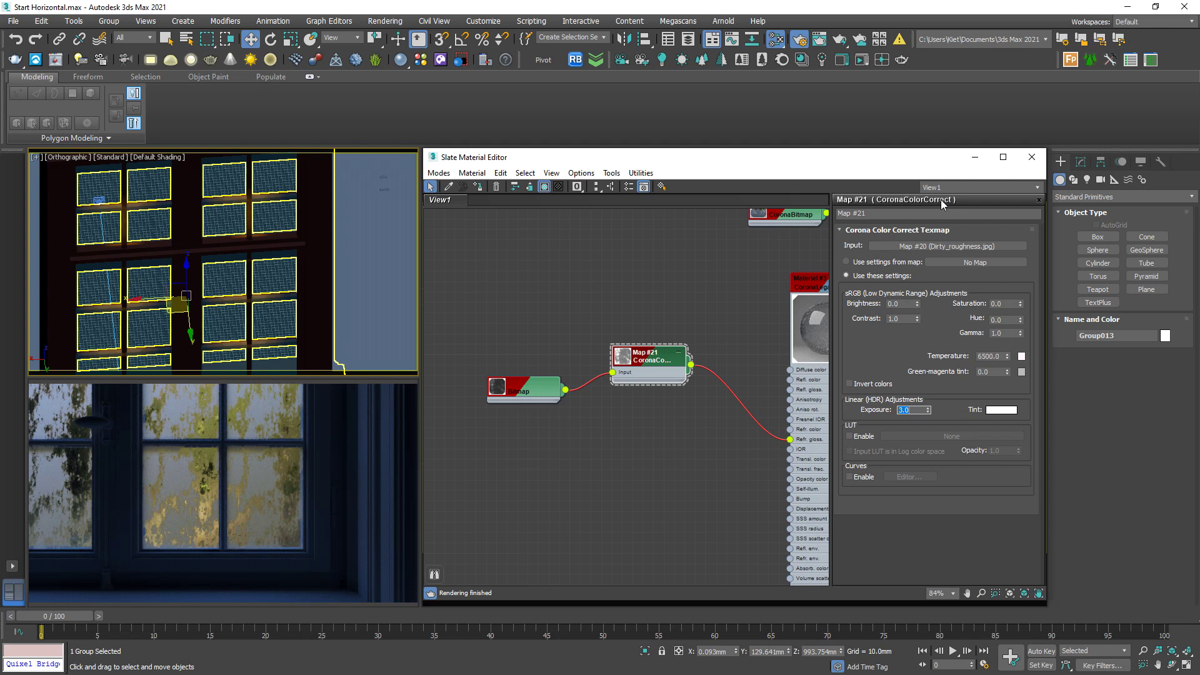
Circle the dirty frost patches on the left and right panes with on-screen annotations, then clear them.
mouse_move(278, 472)
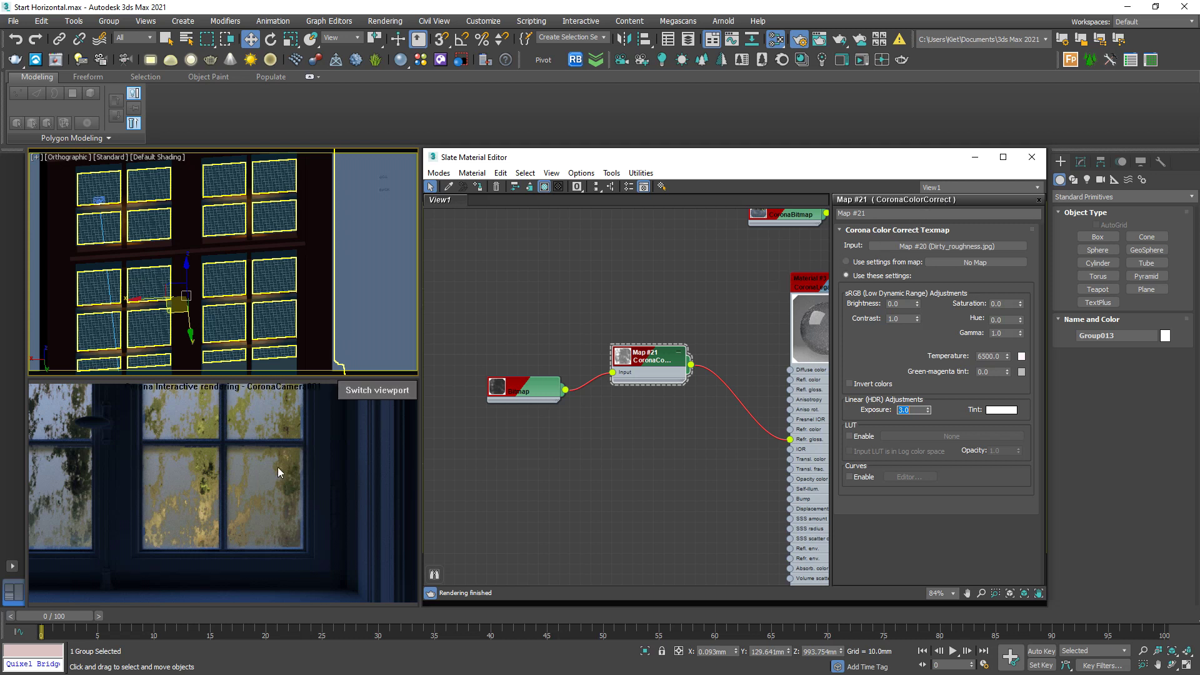
key(ctrl+2)
mouse_move(192, 459)
mouse_down()
mouse_move(156, 516)
mouse_move(163, 449)
mouse_up()
mouse_move(255, 454)
mouse_down()
mouse_move(280, 469)
mouse_move(277, 494)
mouse_move(250, 510)
mouse_move(252, 454)
mouse_up()
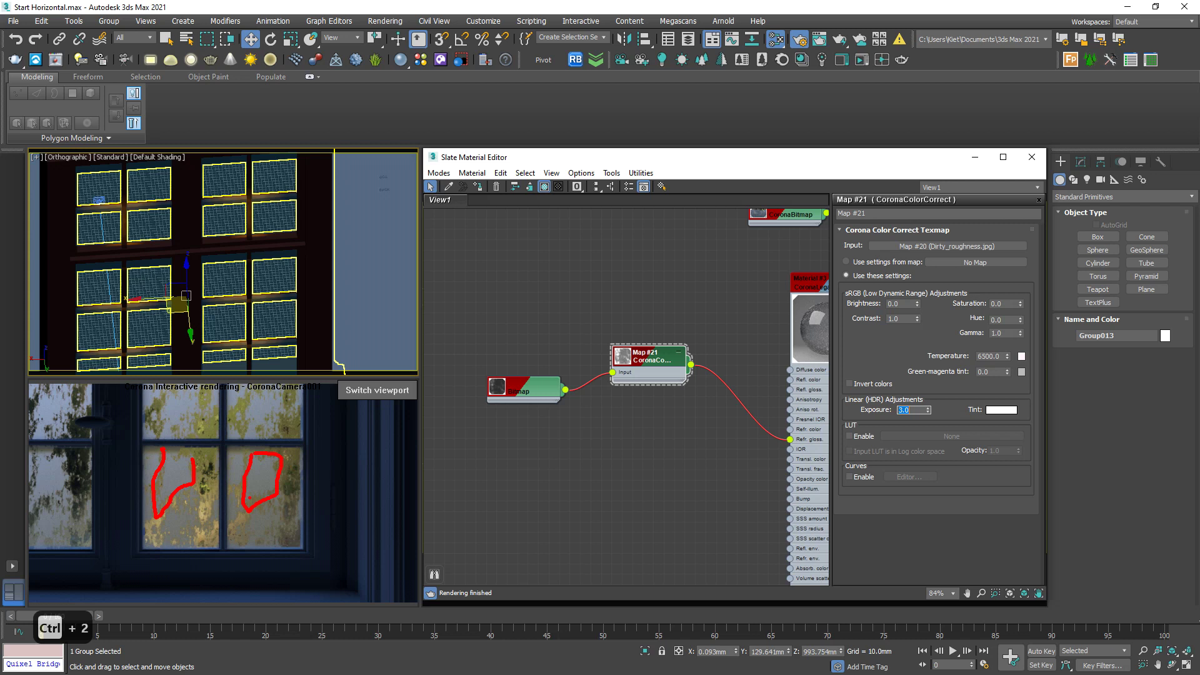
key(Escape)
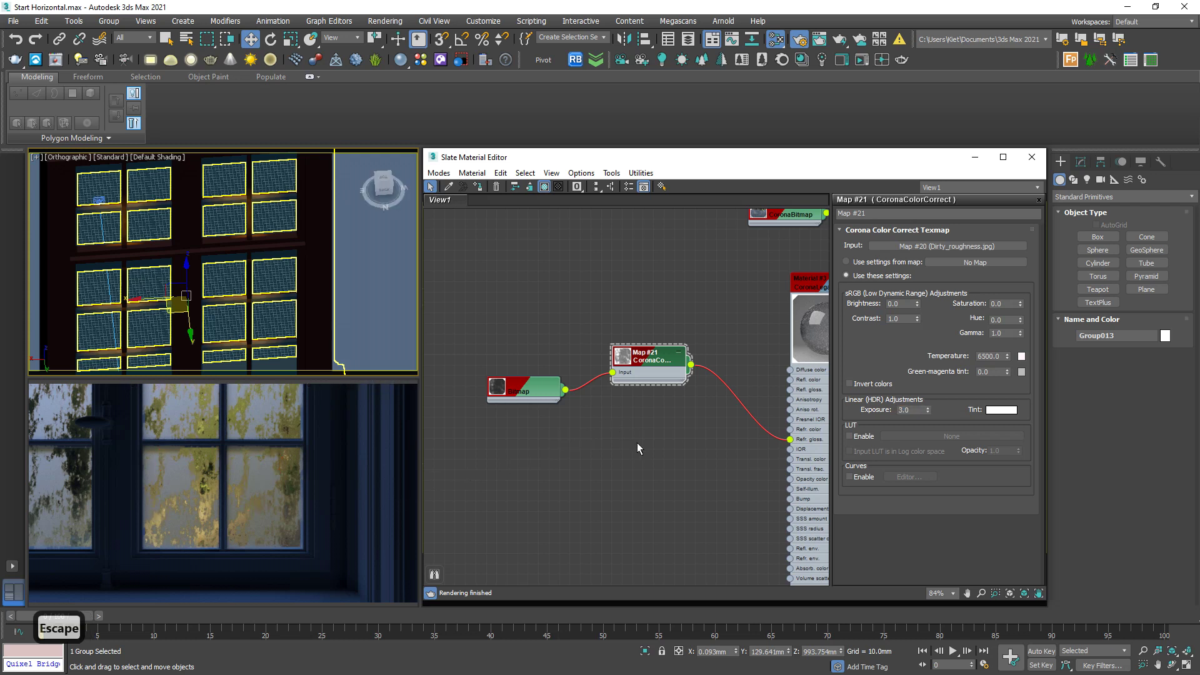
Branch a CoronaUvwRandomizer off the dirt bitmap and wire it into the color correct input.
middle_drag(651, 436, 528, 447)
drag(544, 439, 672, 347)
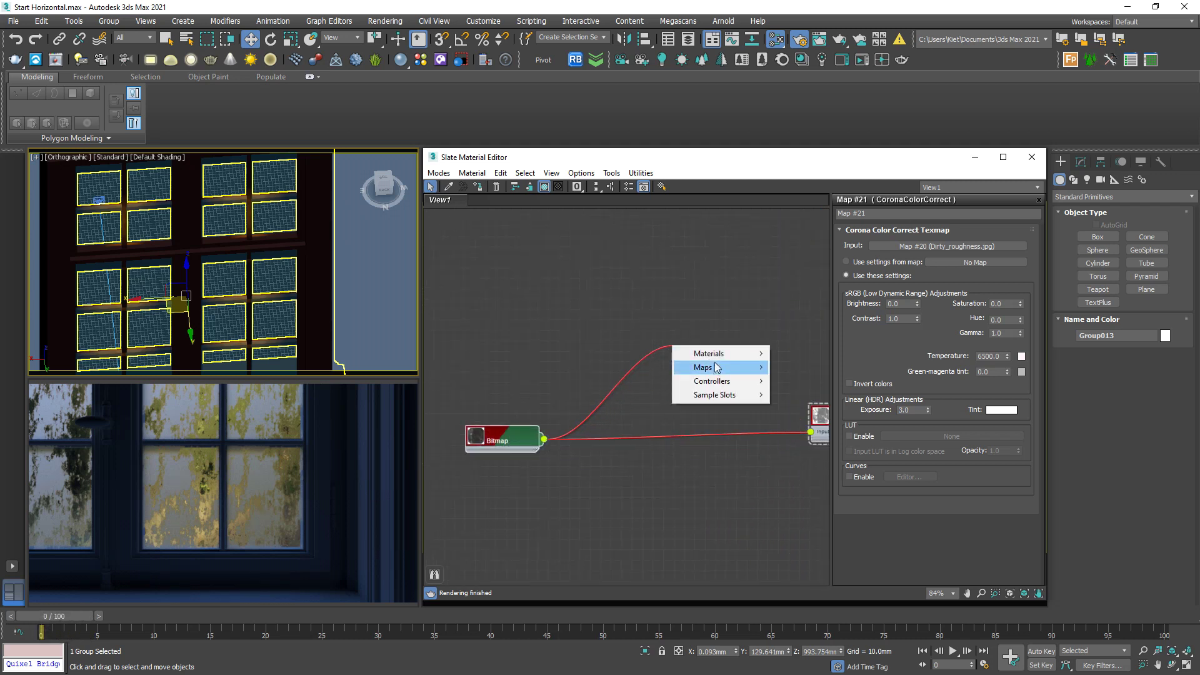
mouse_move(712, 374)
mouse_move(811, 400)
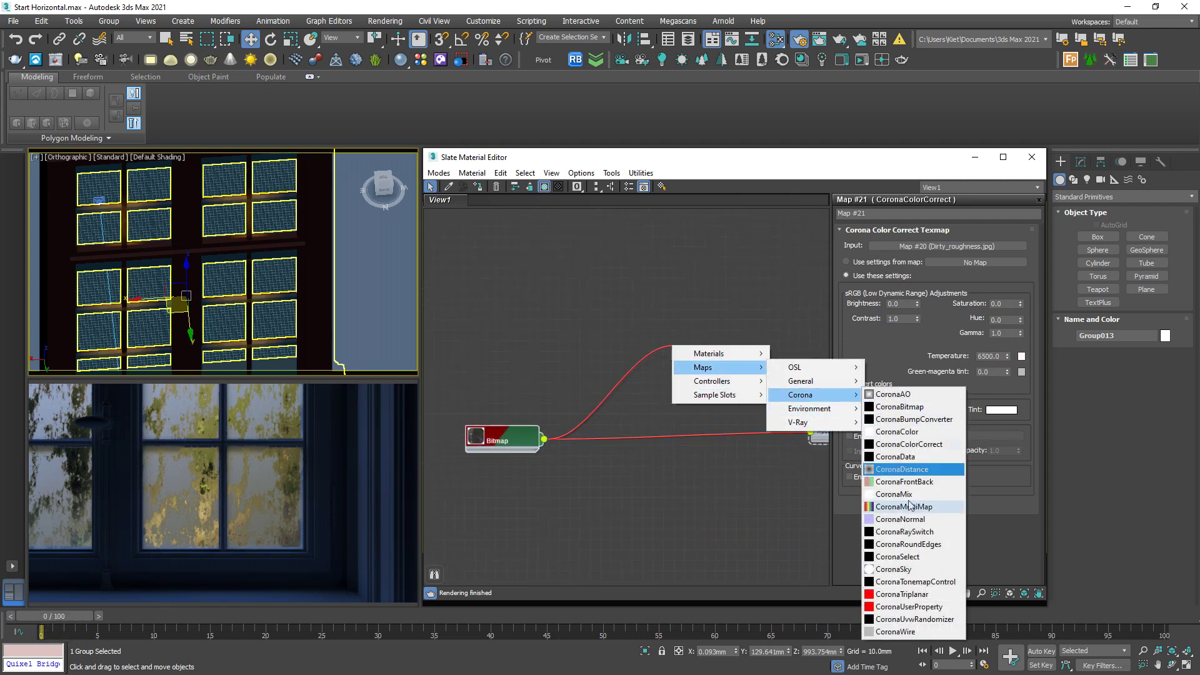
click(900, 620)
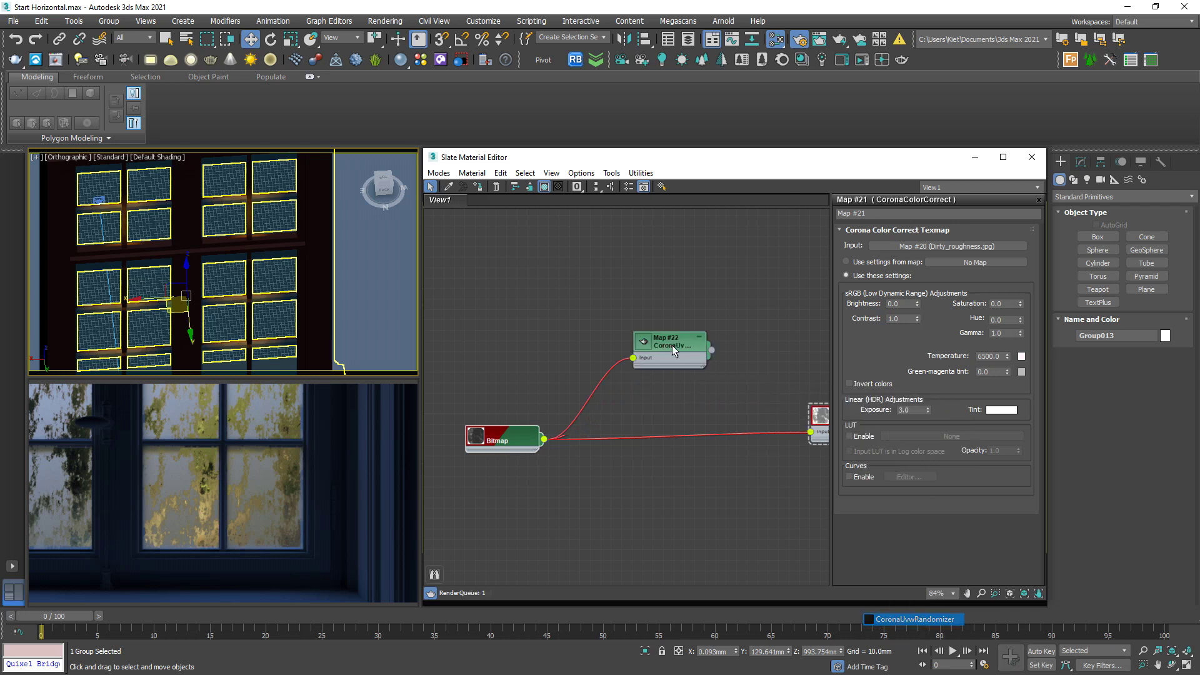
double_click(711, 354)
drag(711, 354, 808, 436)
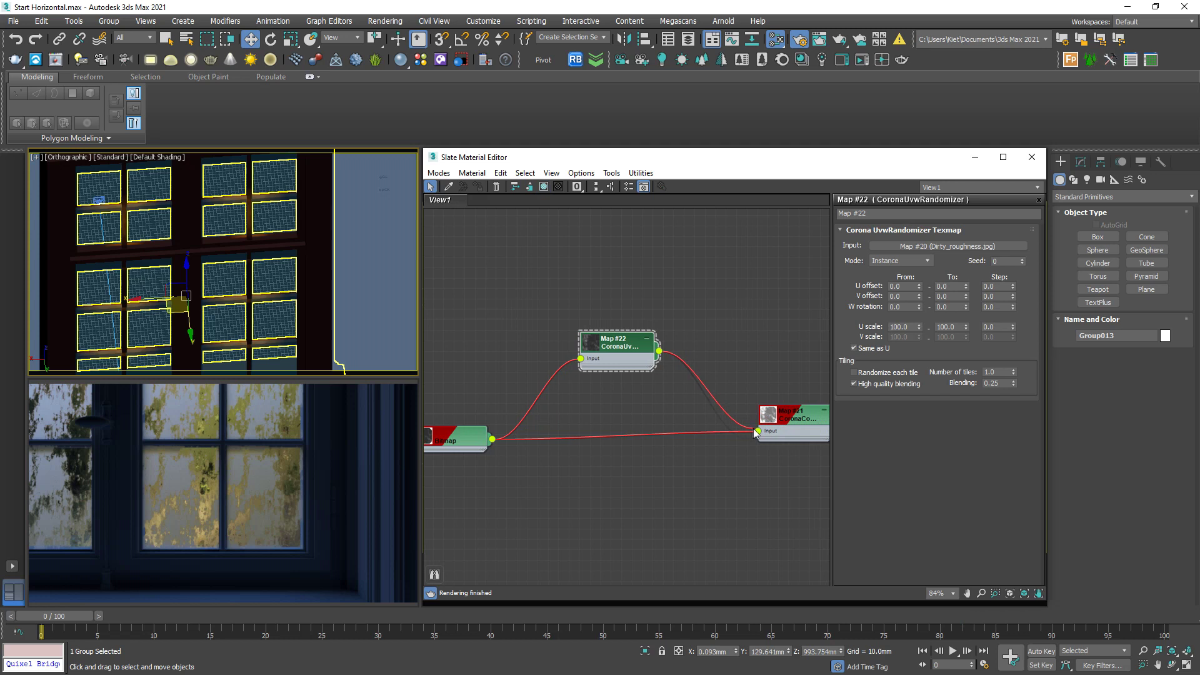
Set the randomizer's maximum U and V offsets to 500.
click(952, 286)
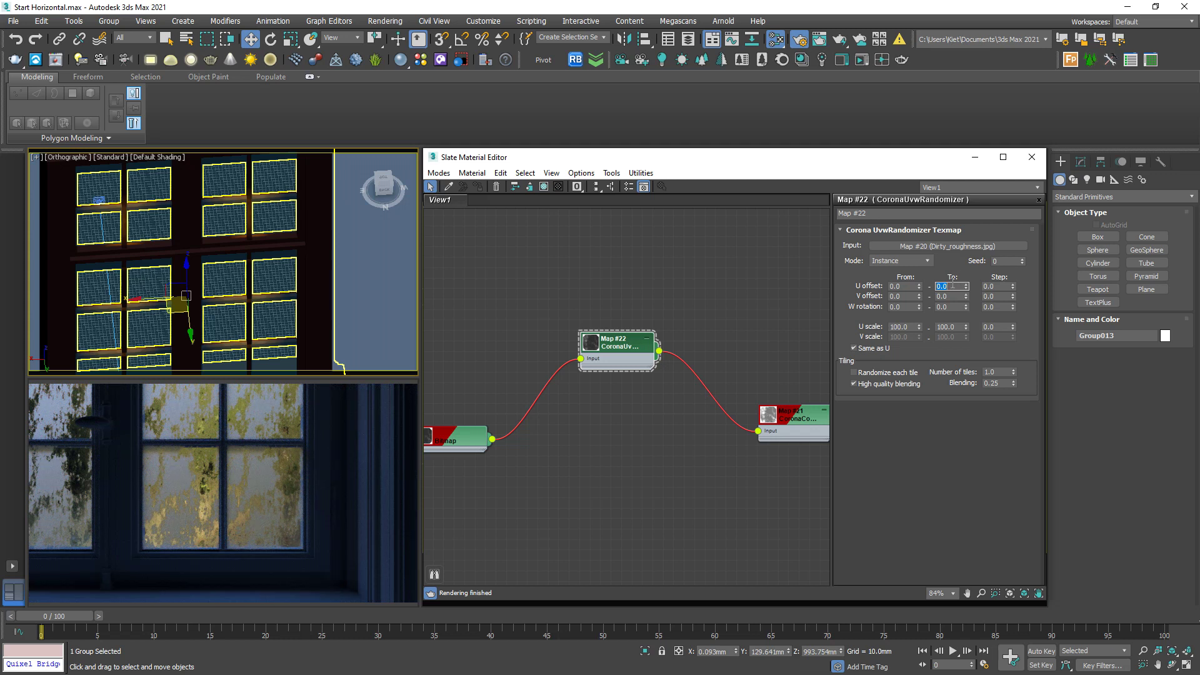
text(5000)
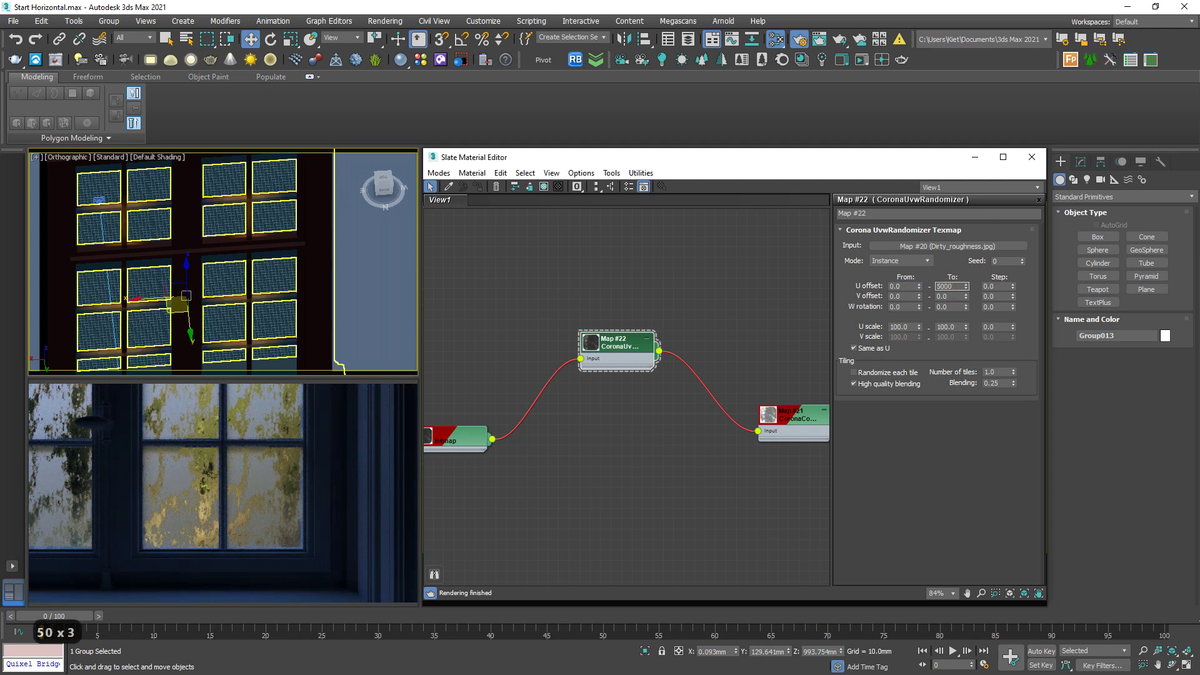
key(BackSpace)
click(945, 296)
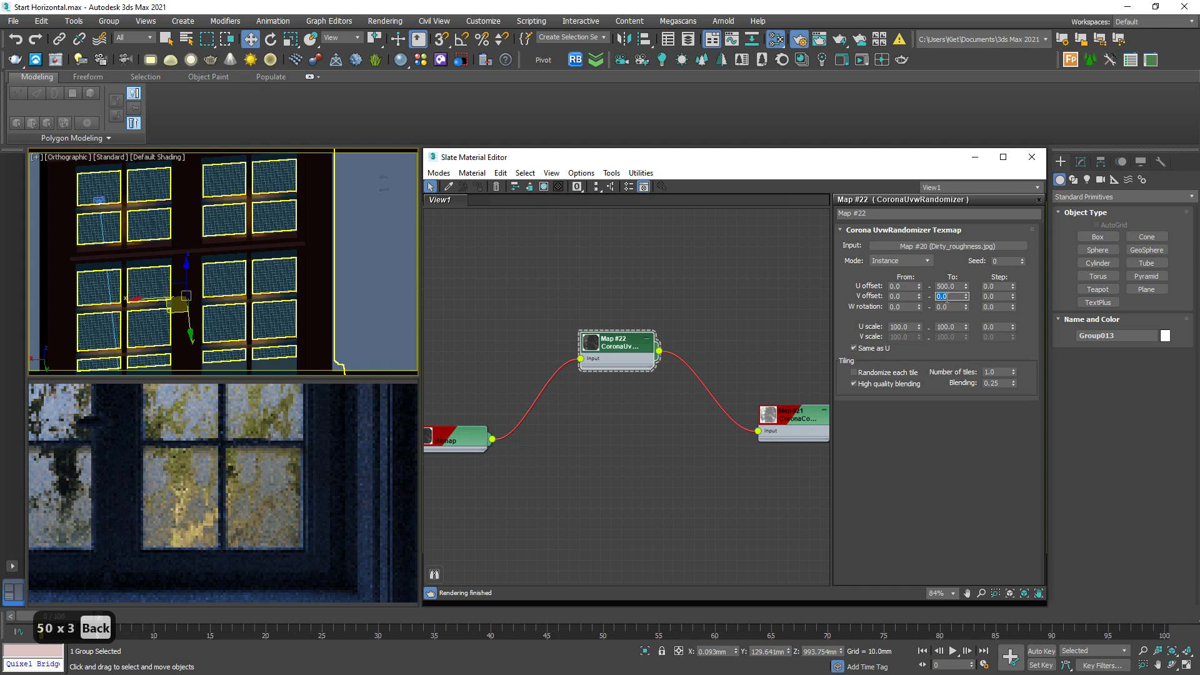
text(500)
key(Return)
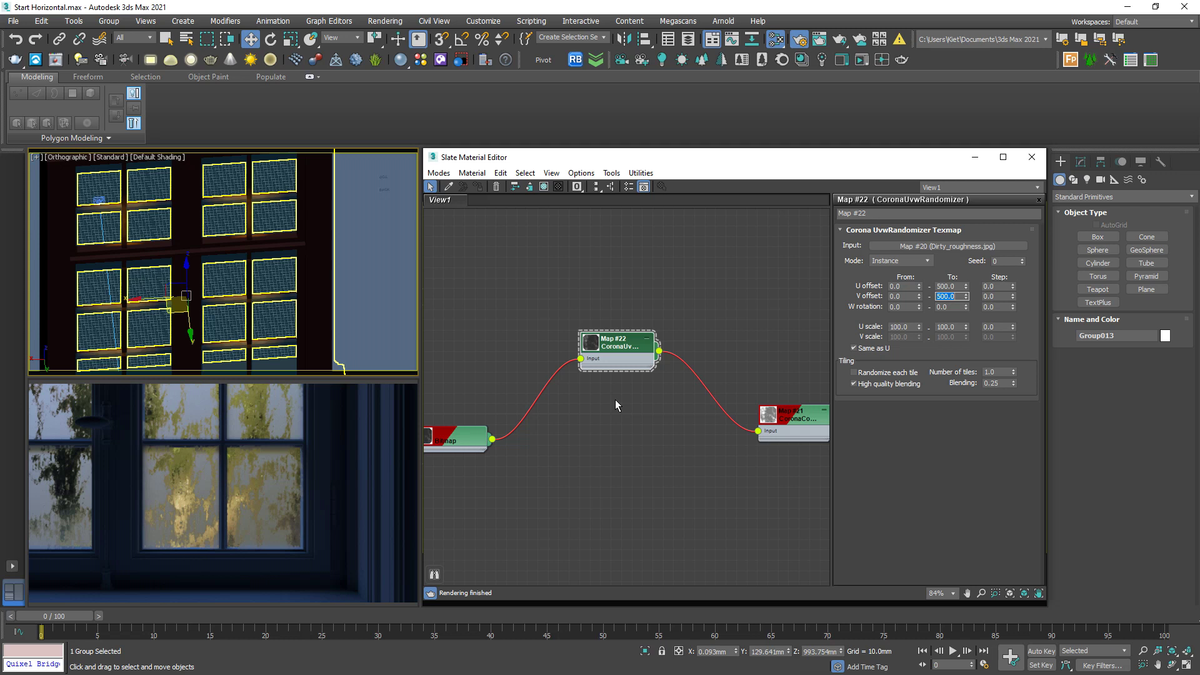
Set the dirt roughness bitmap's U and V tiling to 0.5.
click(464, 441)
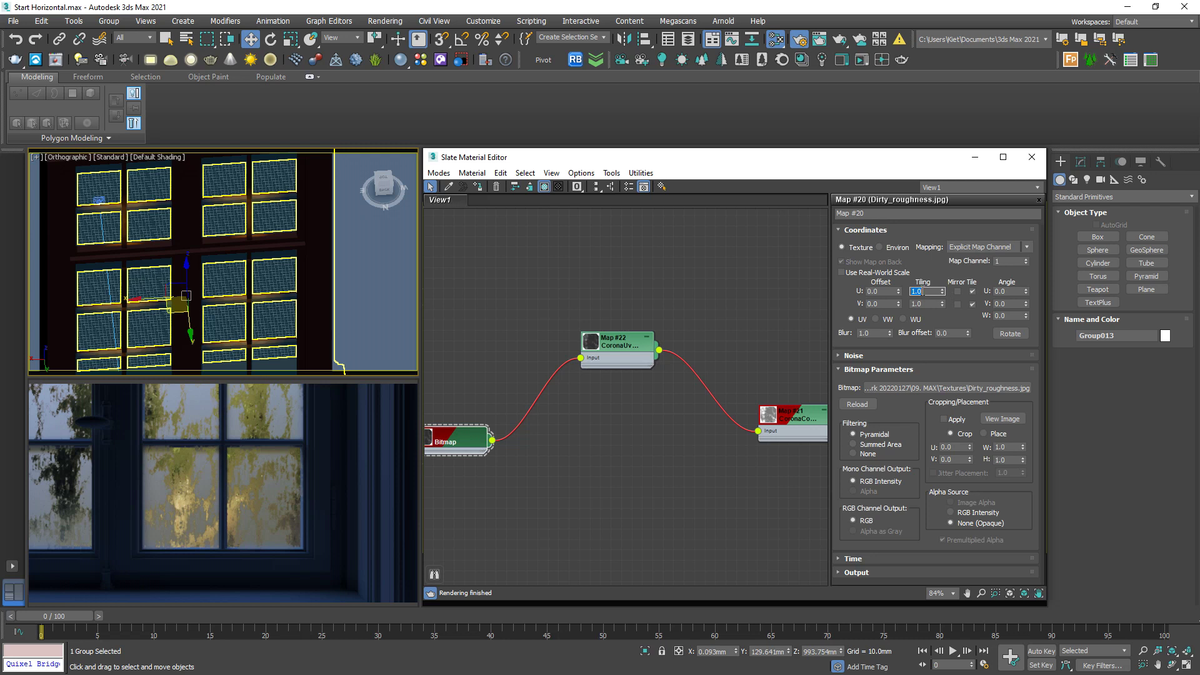
text(.5)
key(Tab)
text(.5)
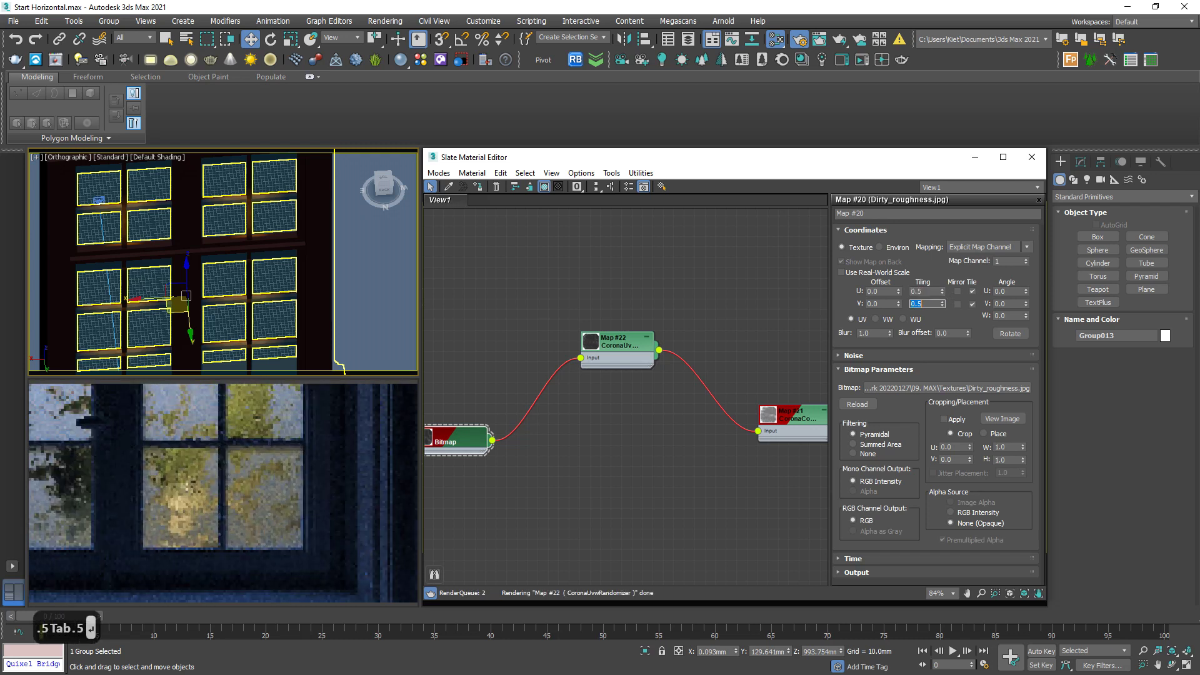
key(Return)
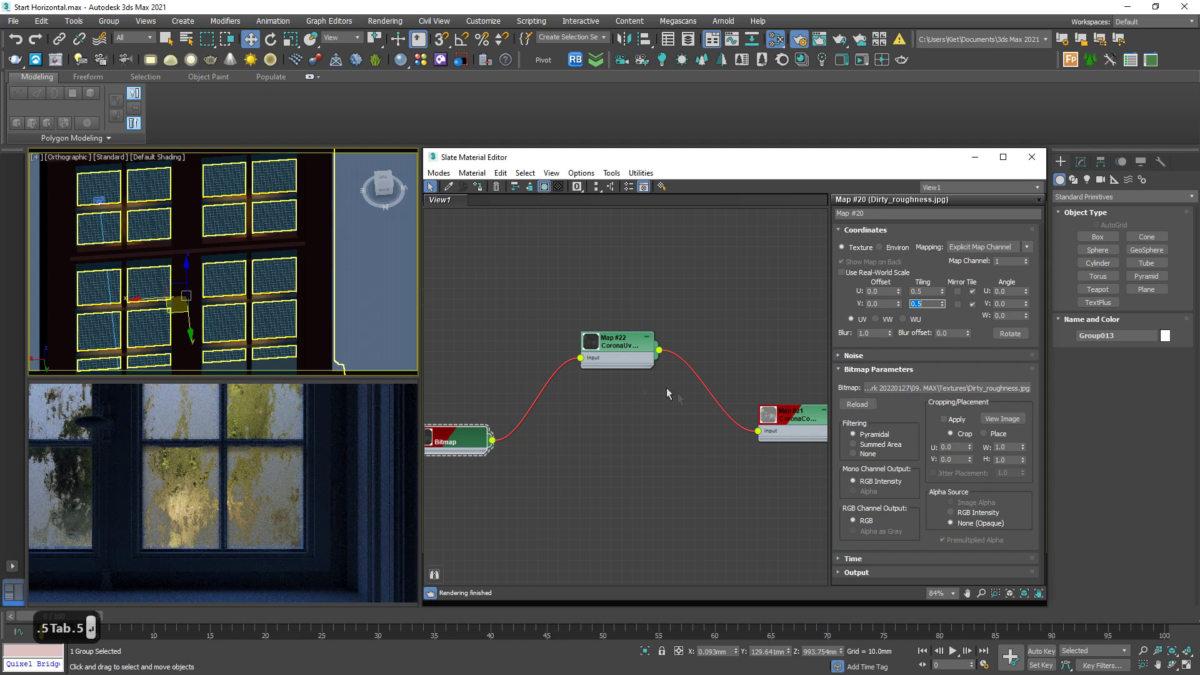
Set the Map #21 CoronaColorCorrect Exposure to 5.0.
middle_drag(668, 392, 540, 417)
double_click(676, 437)
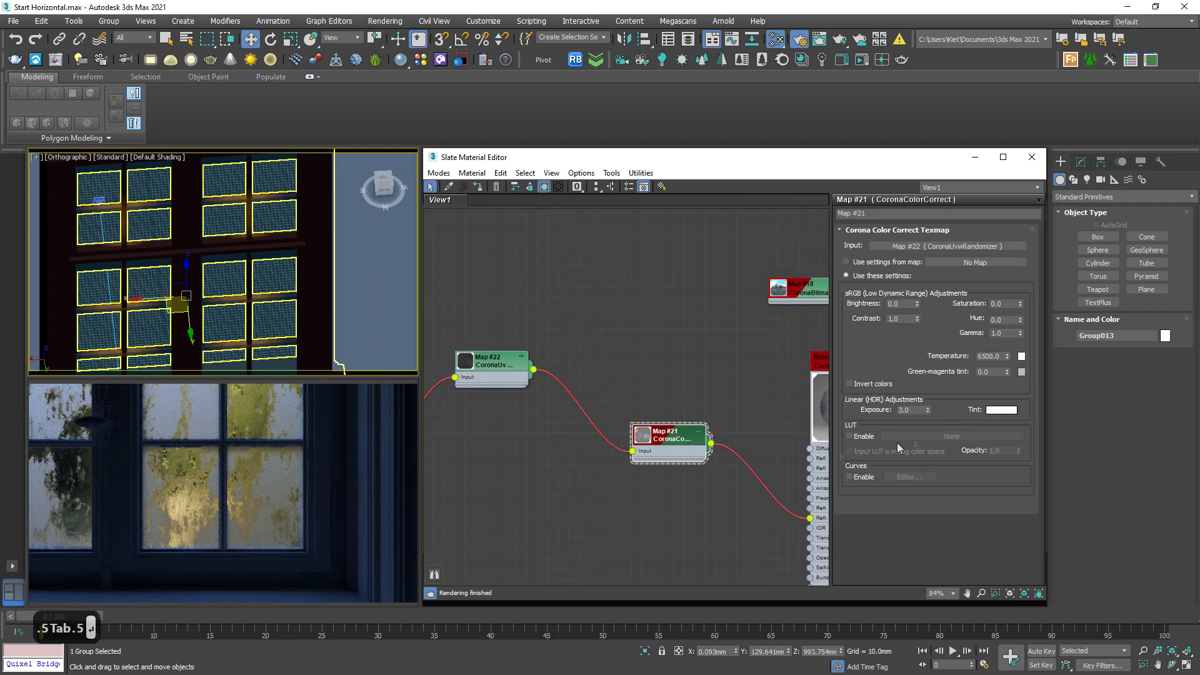
scroll(676, 456, up, 3)
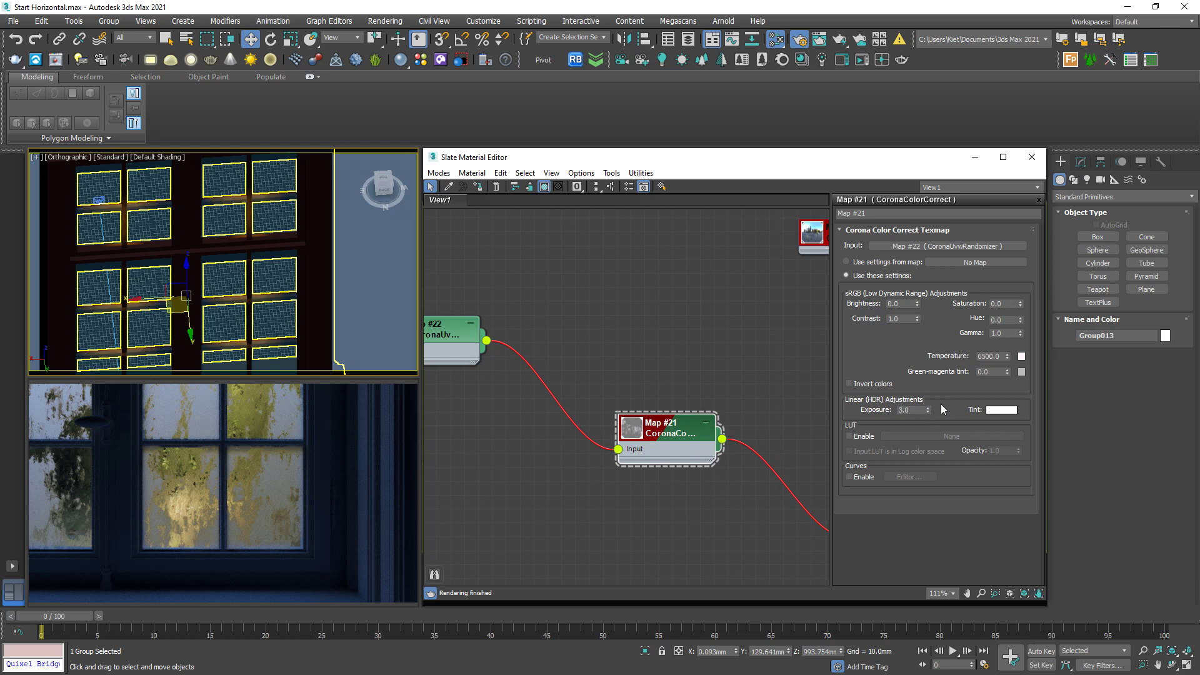
double_click(906, 410)
text(5)
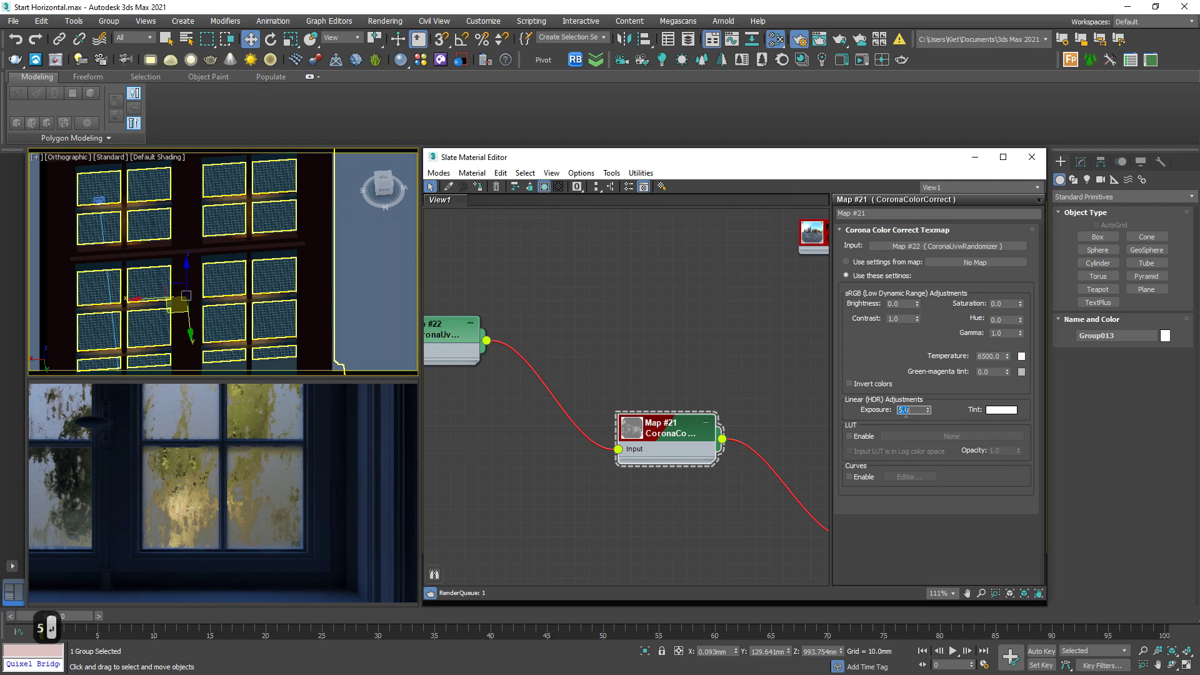
key(Return)
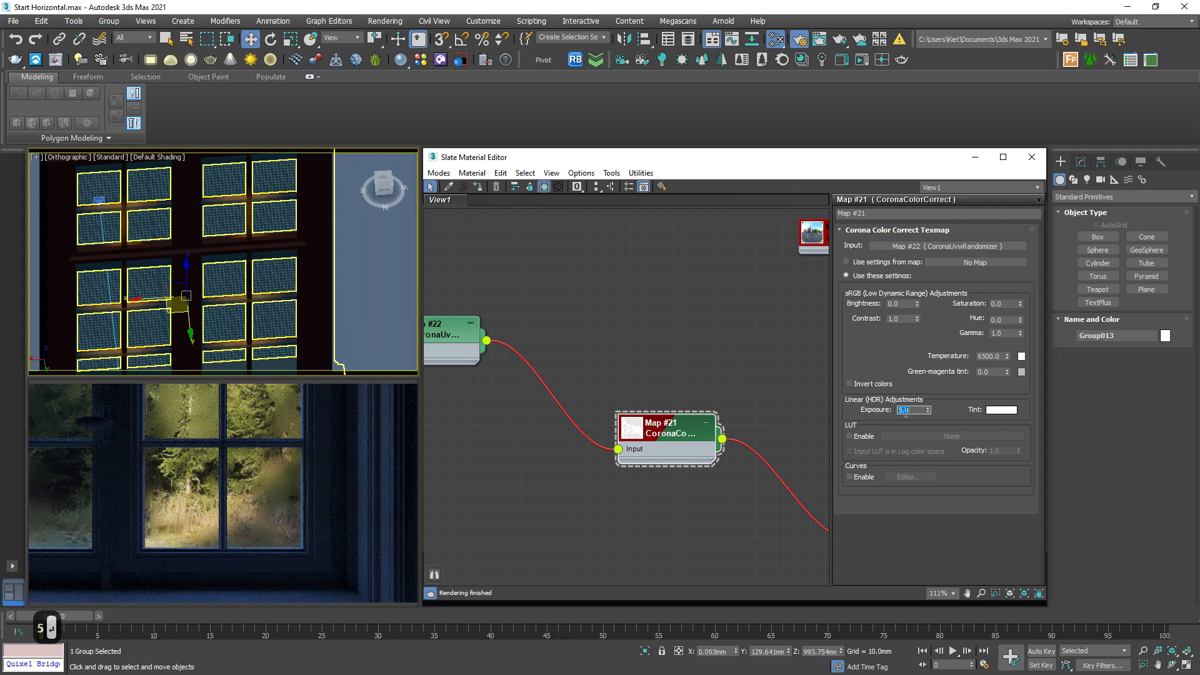
Raise the colour-correct Gamma through 2.0 and 3.0 to 5.0.
scroll(637, 440, up, 5)
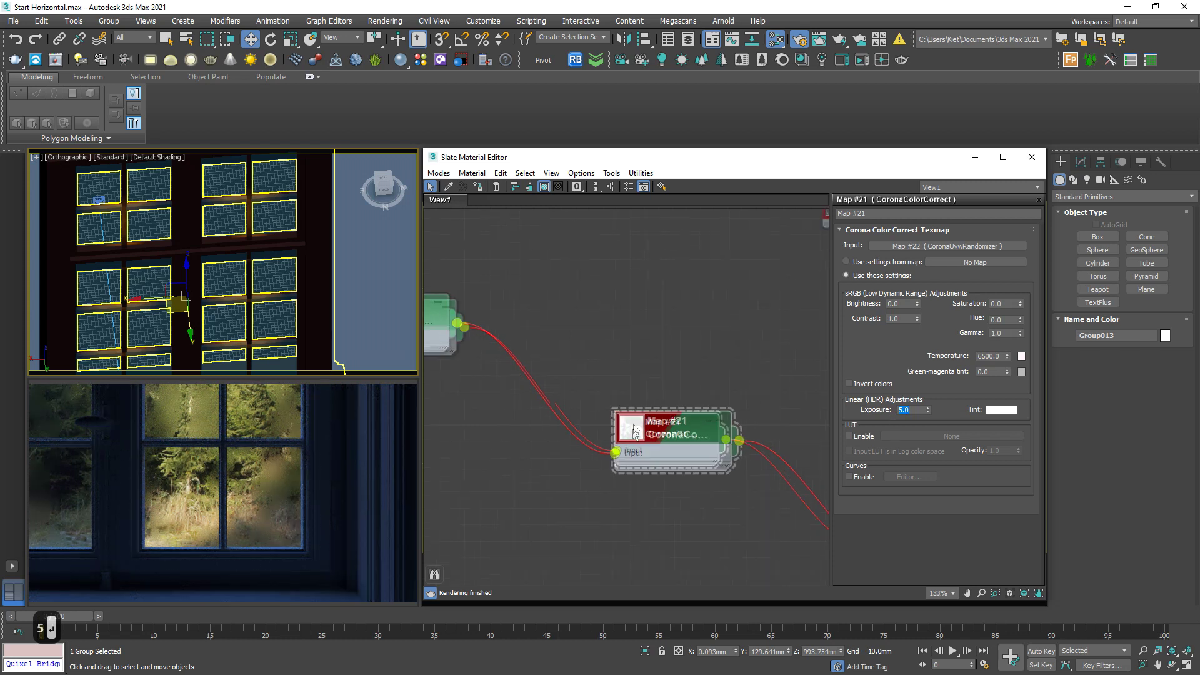
double_click(636, 441)
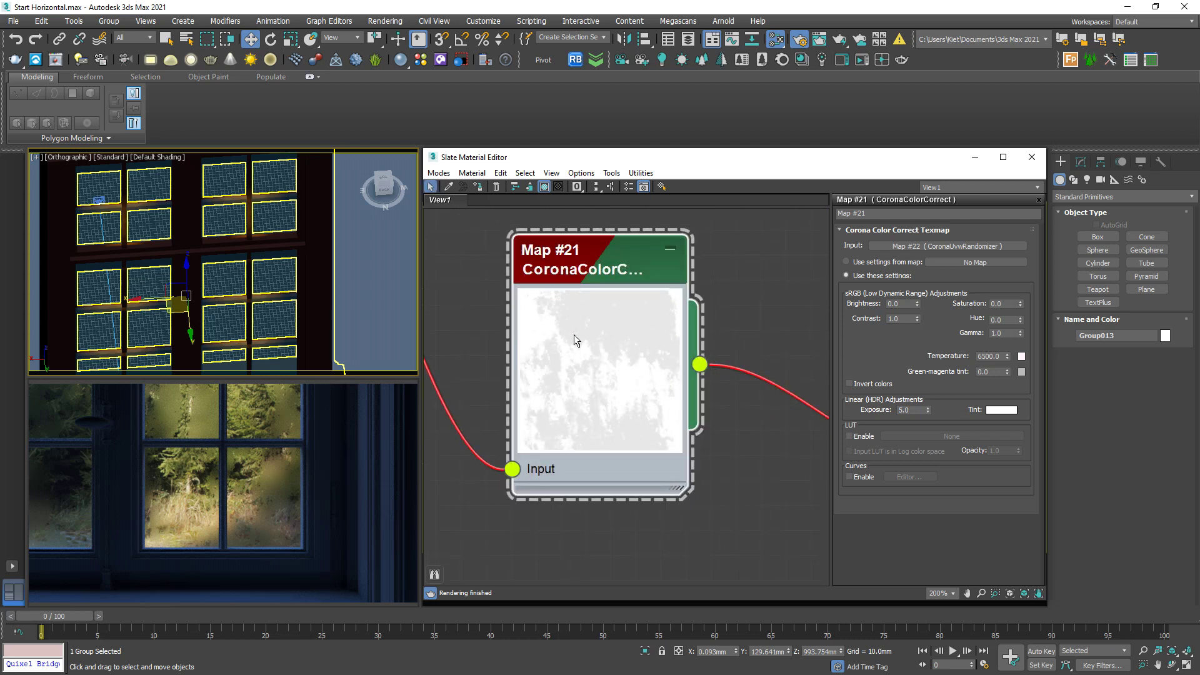
double_click(1004, 333)
text(2)
key(Return)
text(3)
key(Return)
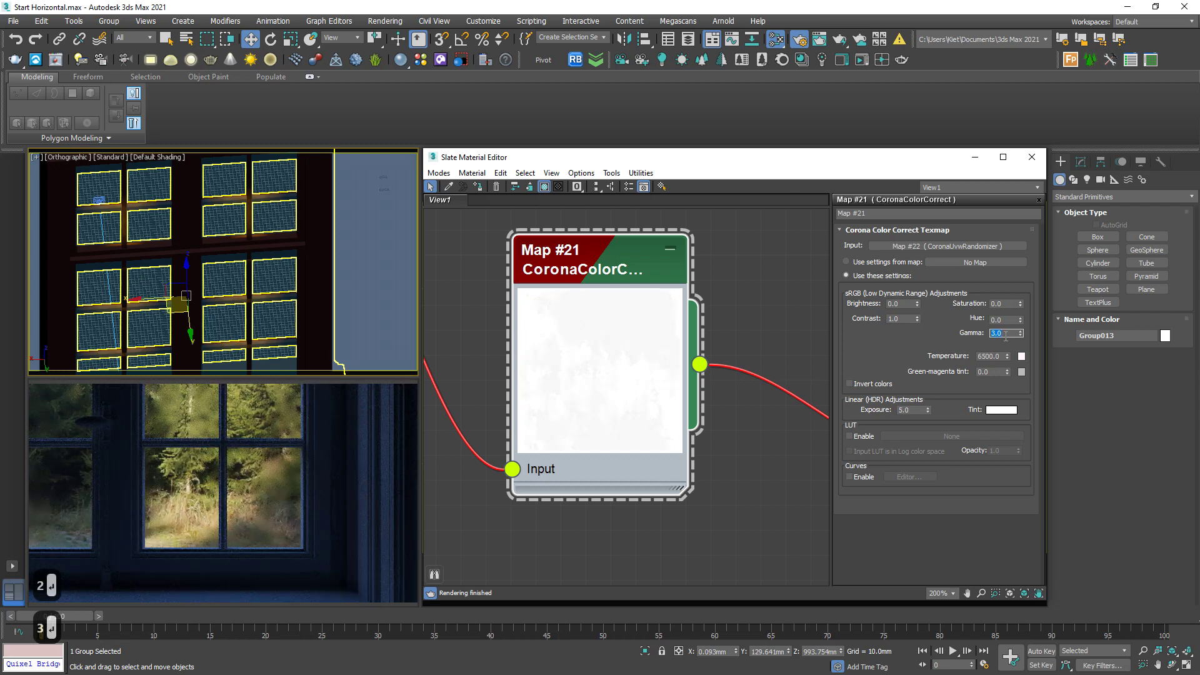
text(5)
key(Return)
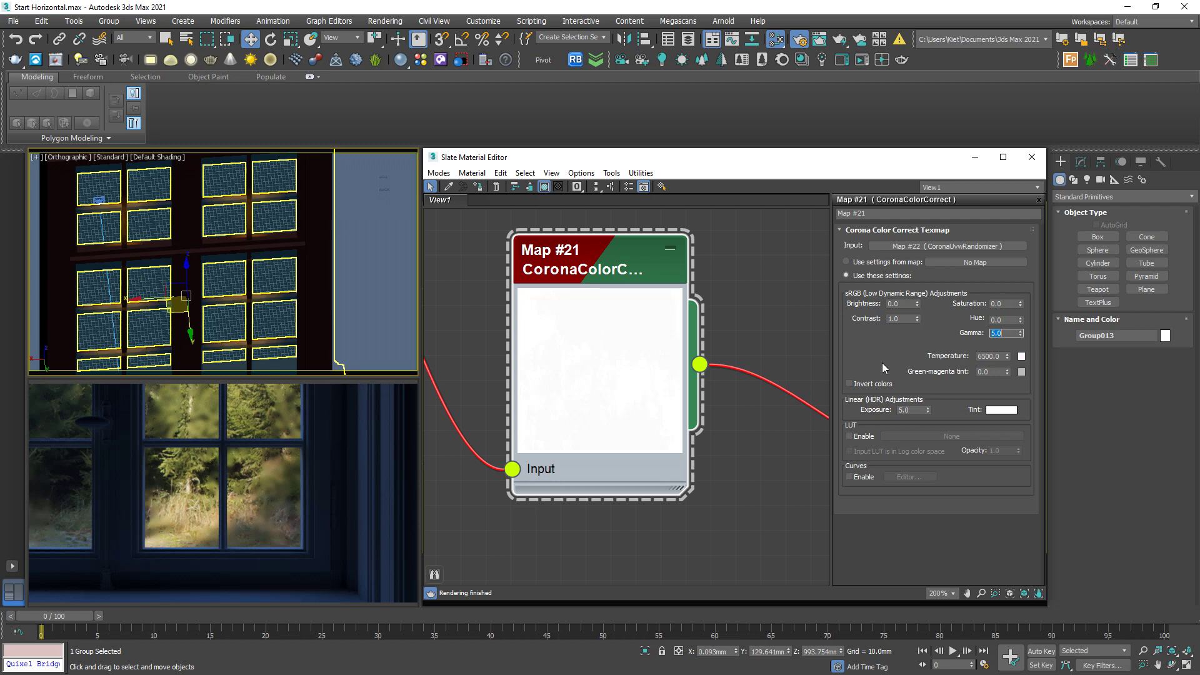
Drop waterronwindow_00063.jpg into the Slate view as Map #23 and wire it to the glass material's Bump input.
scroll(599, 326, down, 6)
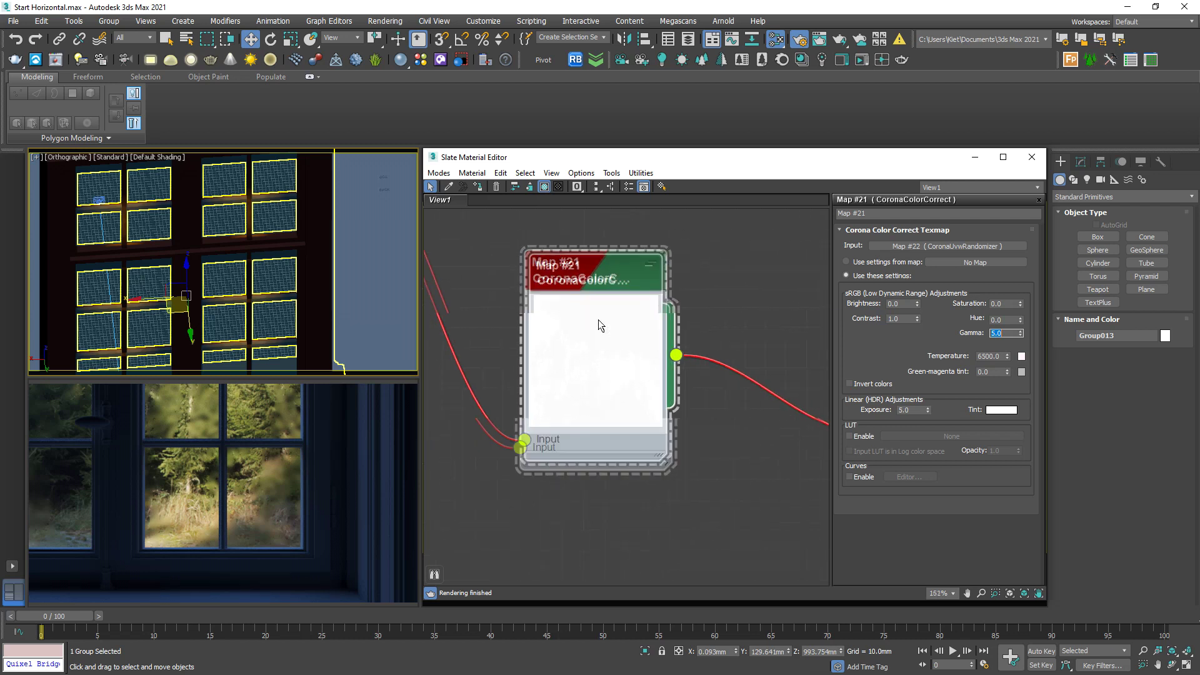
scroll(598, 326, down, 3)
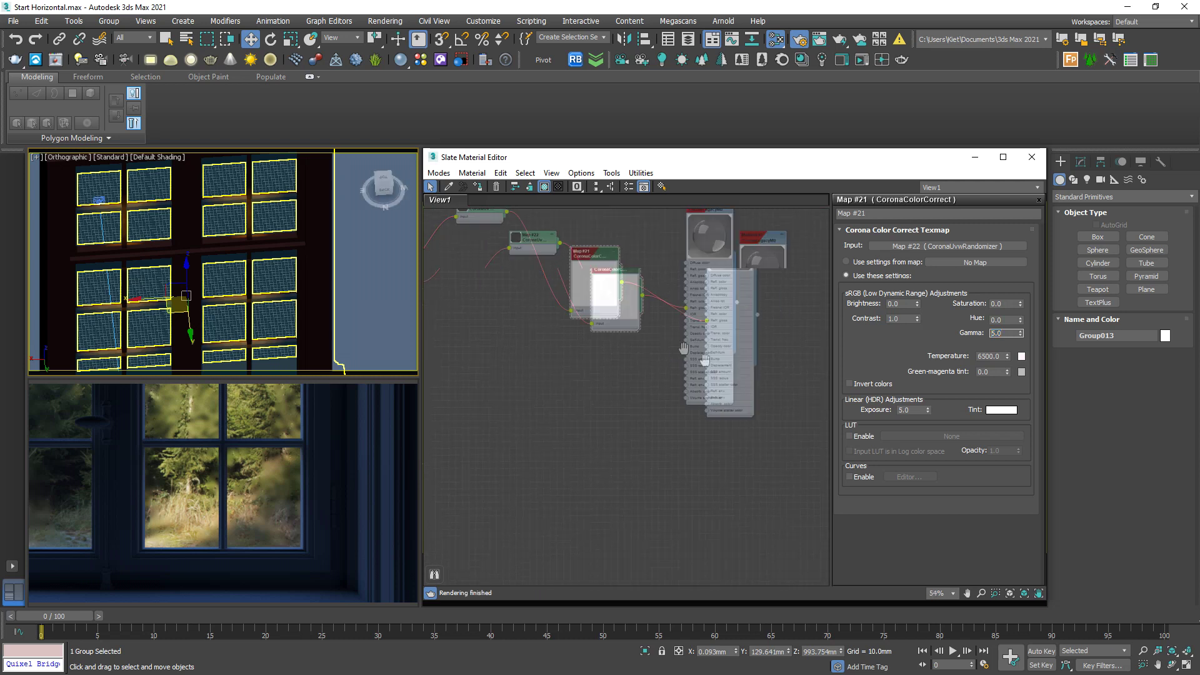
drag(535, 371, 561, 390)
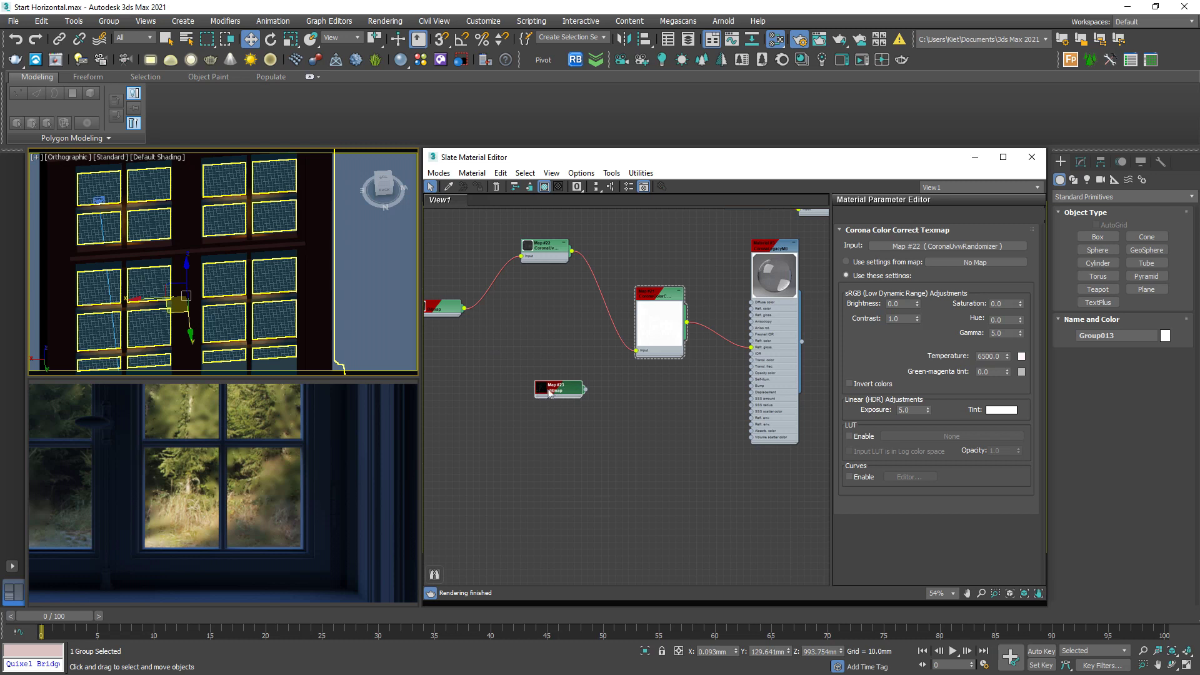
double_click(560, 392)
middle_drag(559, 392, 532, 422)
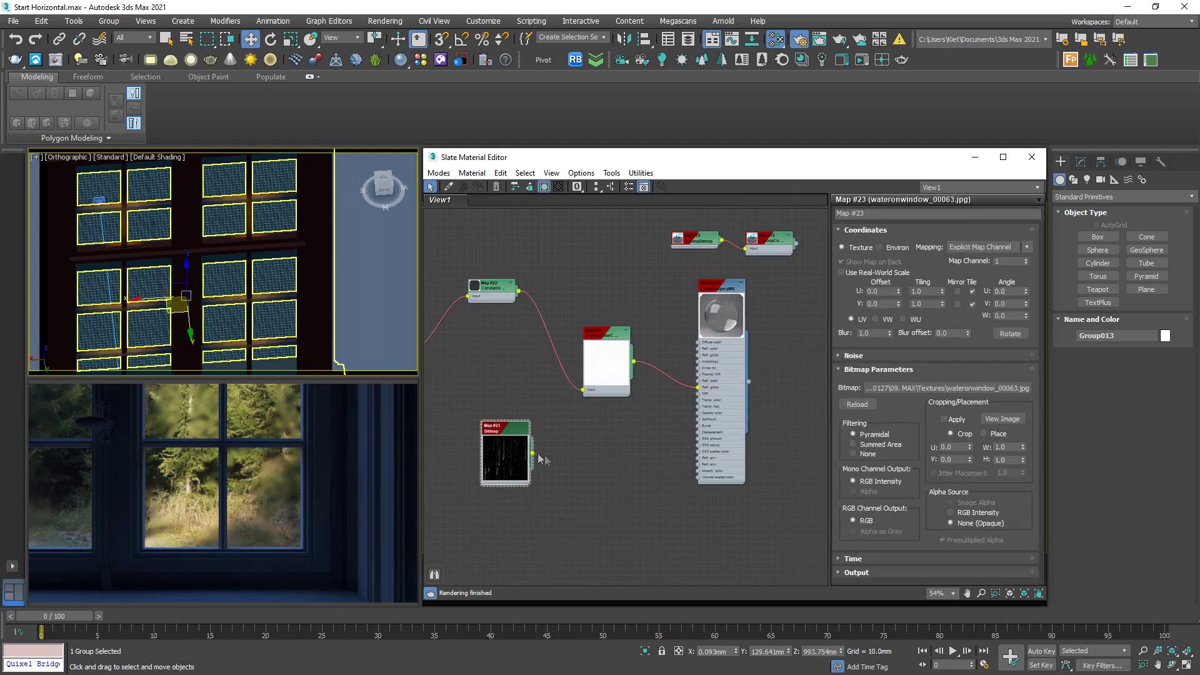
drag(532, 452, 698, 432)
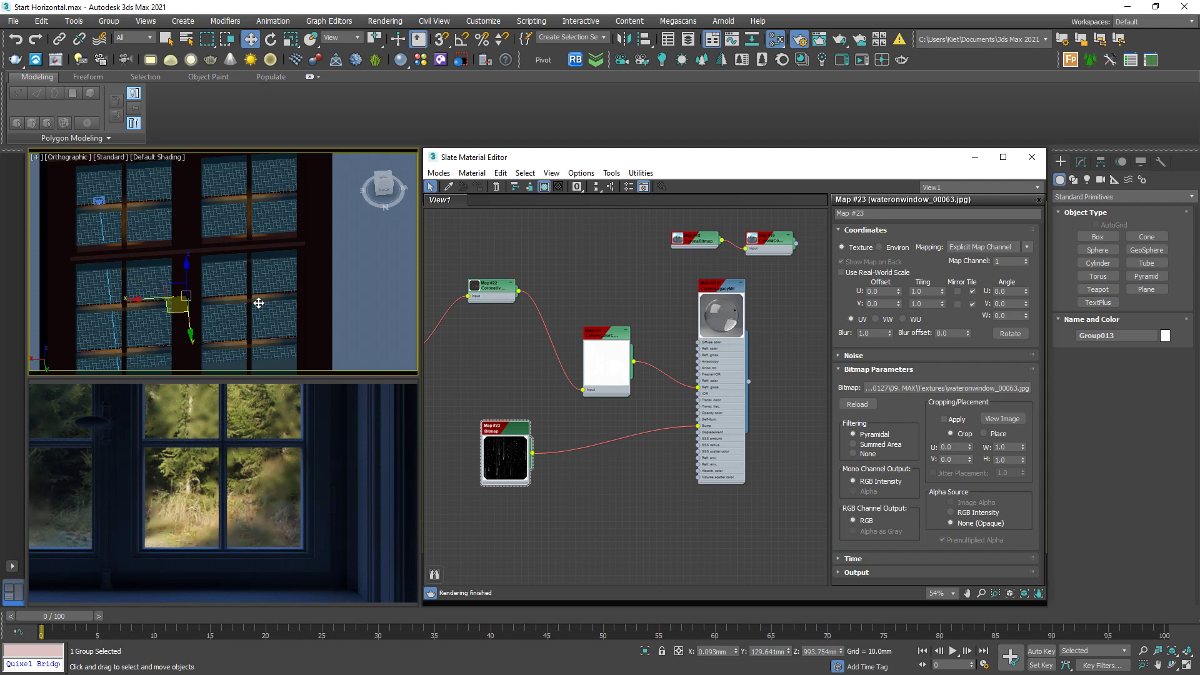
Stop the Corona interactive render, isolate the window-pane group, and close the material editor.
right_click(264, 443)
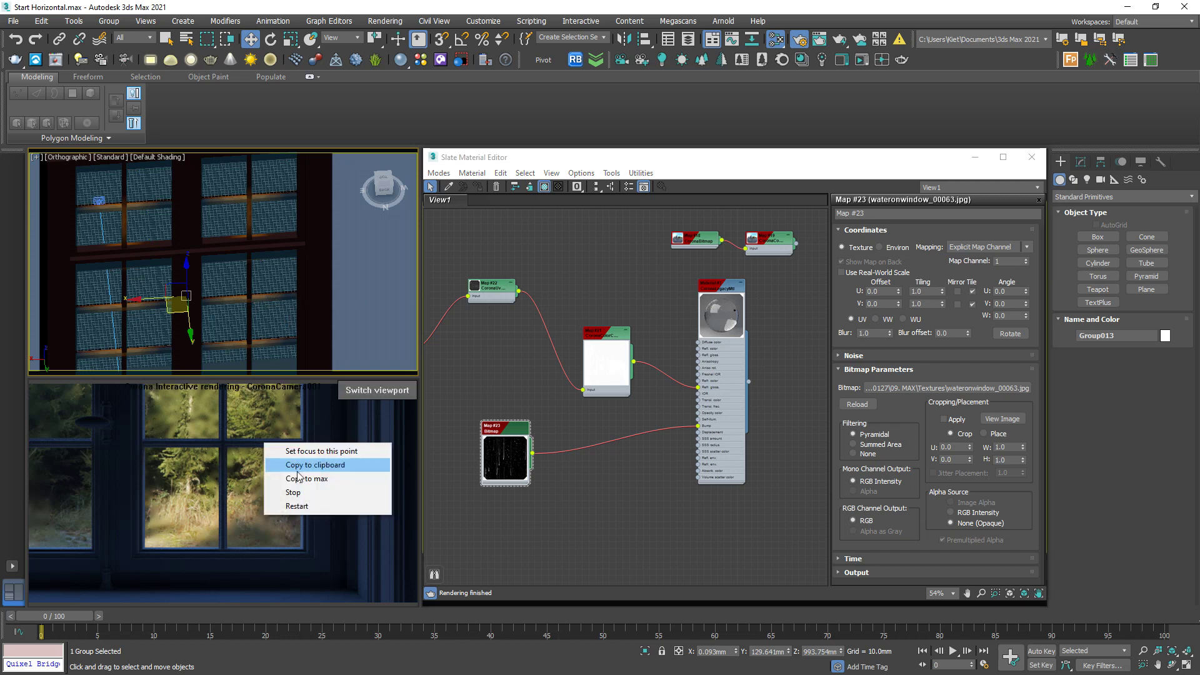
click(313, 494)
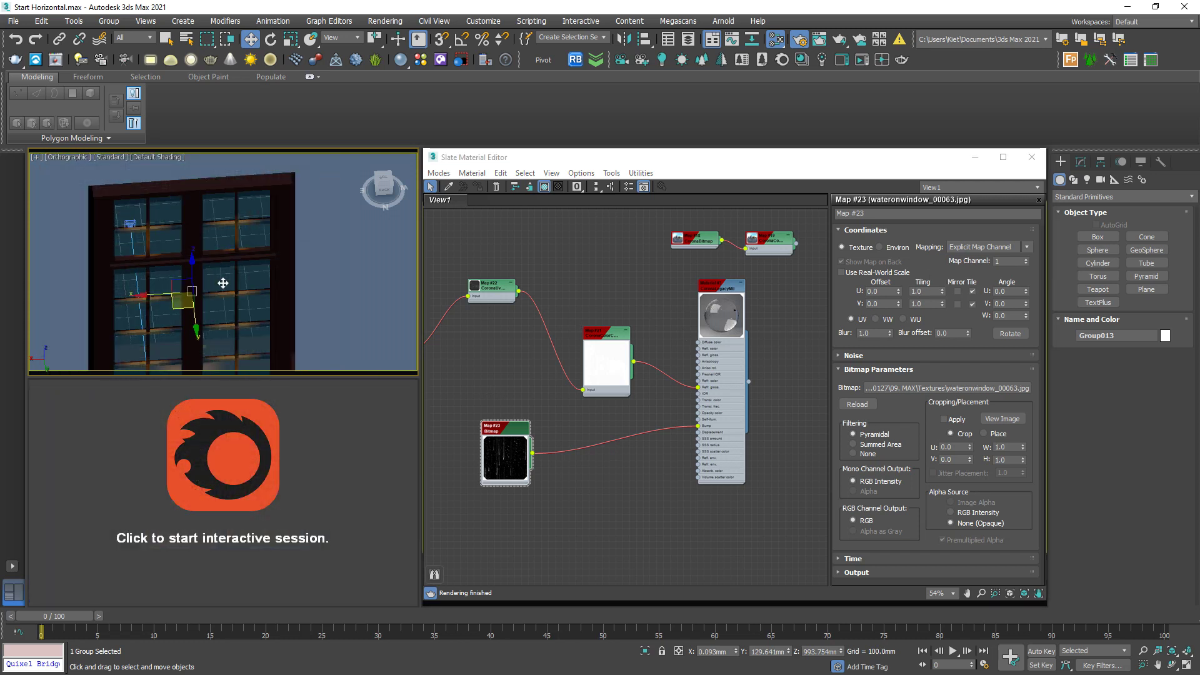
key(alt+q)
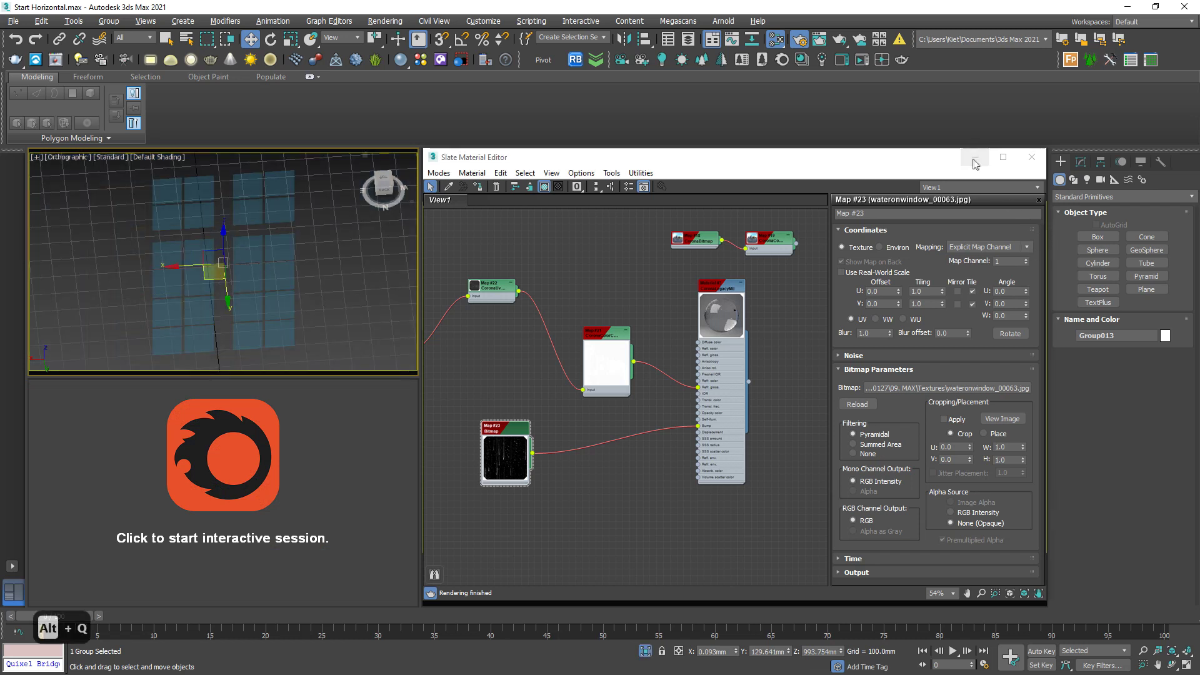
click(975, 157)
Ungroup the window panes into 24 separate planes and view them with edged faces.
click(109, 21)
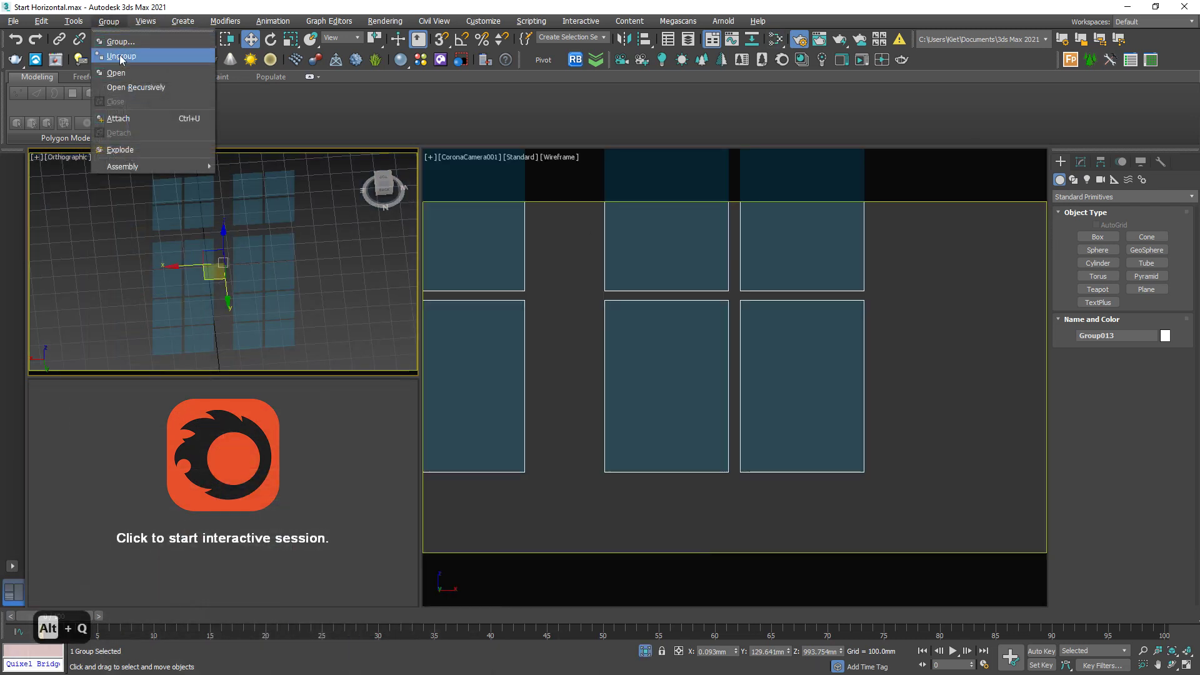
click(114, 57)
click(296, 213)
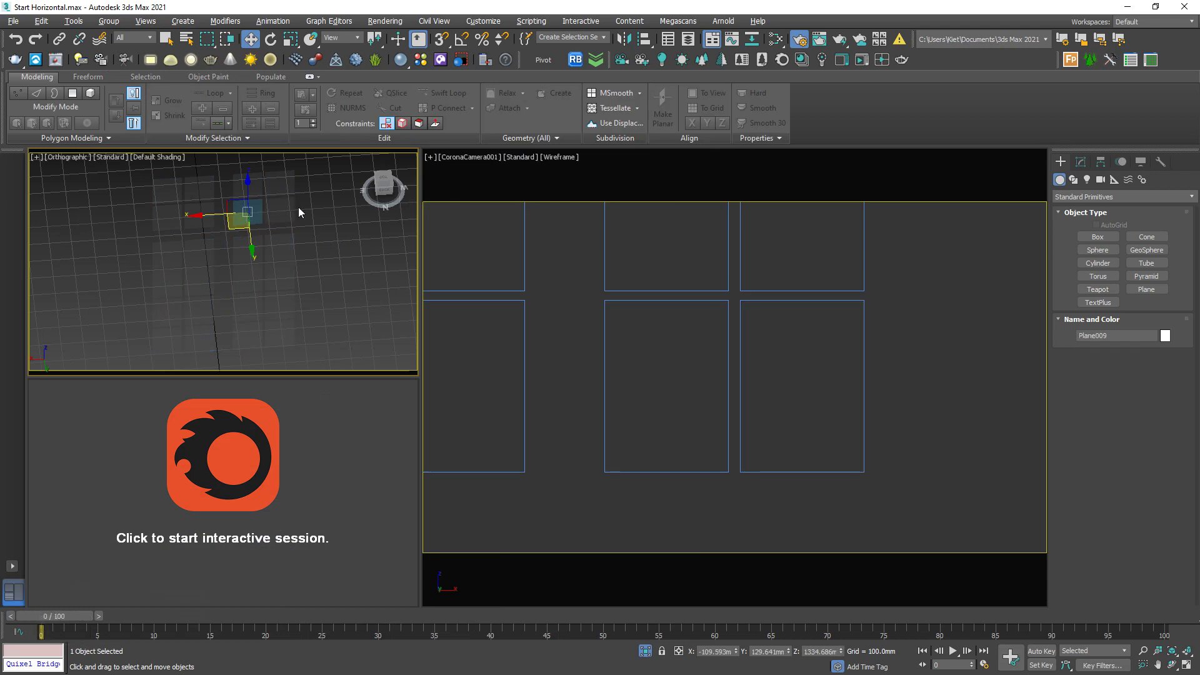
drag(297, 214, 267, 224)
scroll(268, 224, down, 2)
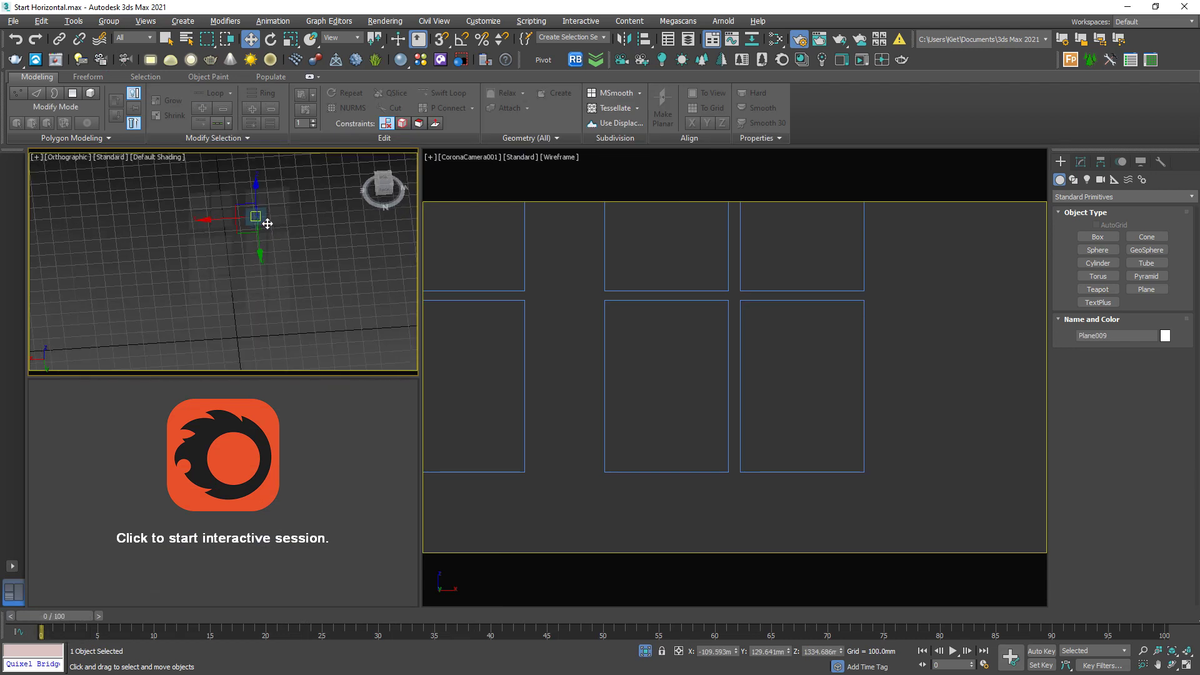
key(F4)
drag(322, 165, 146, 358)
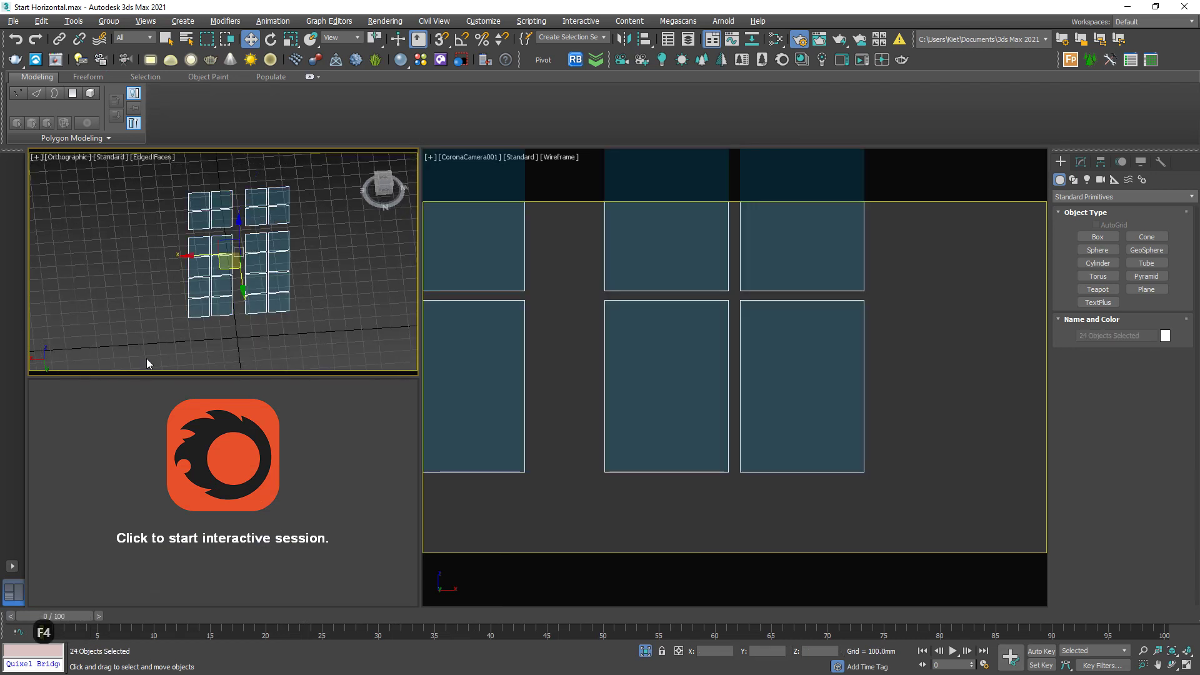
click(1081, 161)
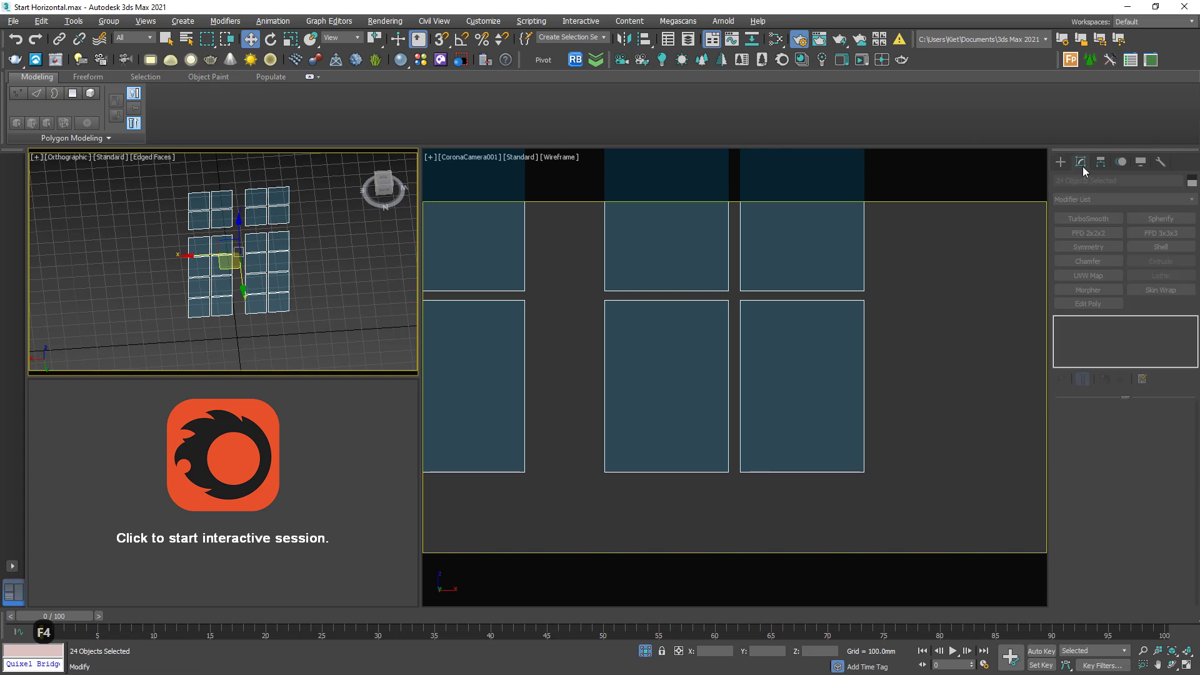
click(332, 252)
Select Plane008 in Polygon mode and inspect its face side-on.
click(280, 201)
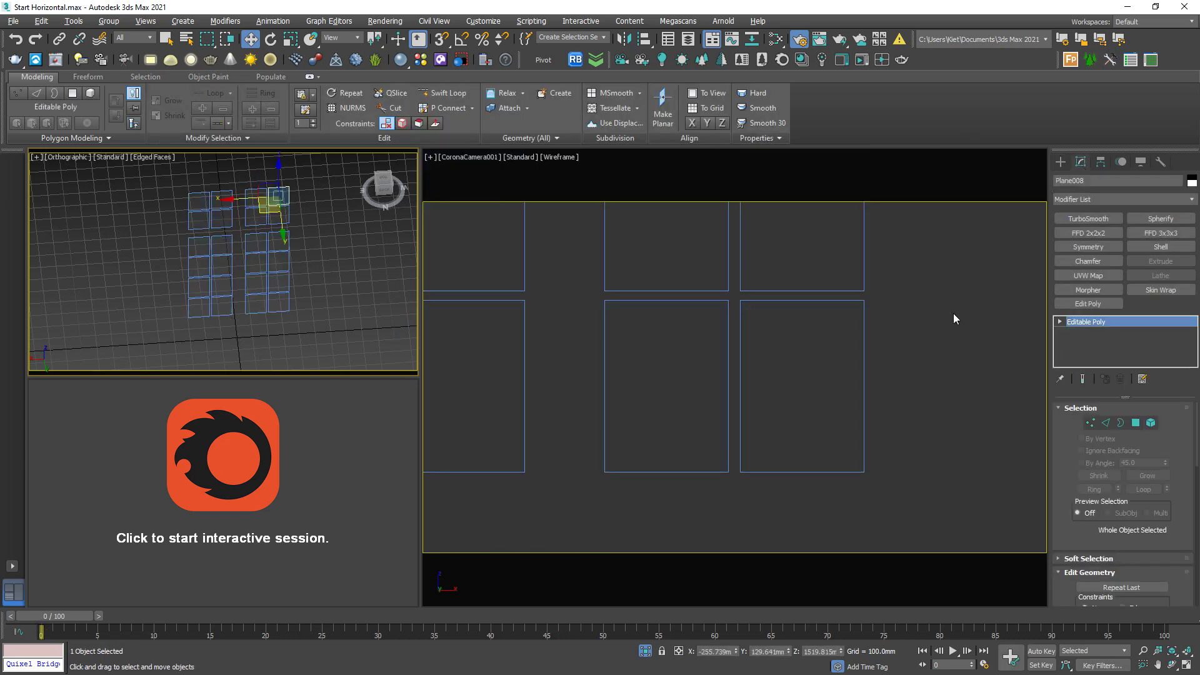
key(4)
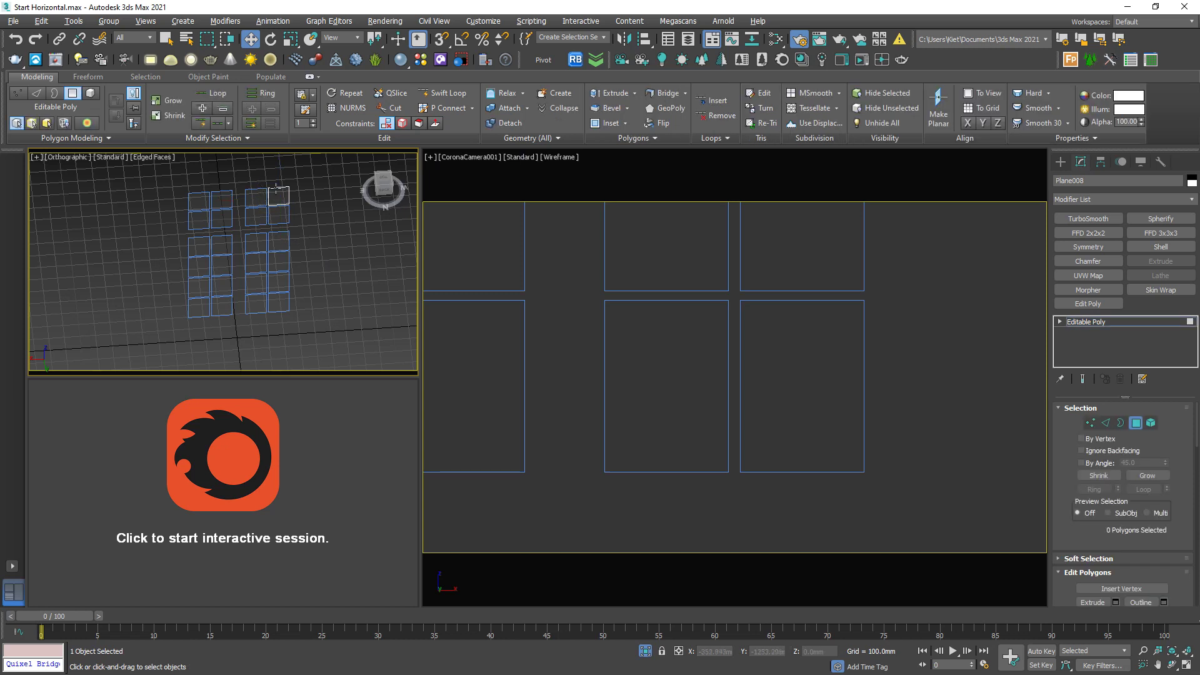
click(267, 195)
alt+middle_drag(267, 196, 238, 256)
scroll(262, 203, up, 3)
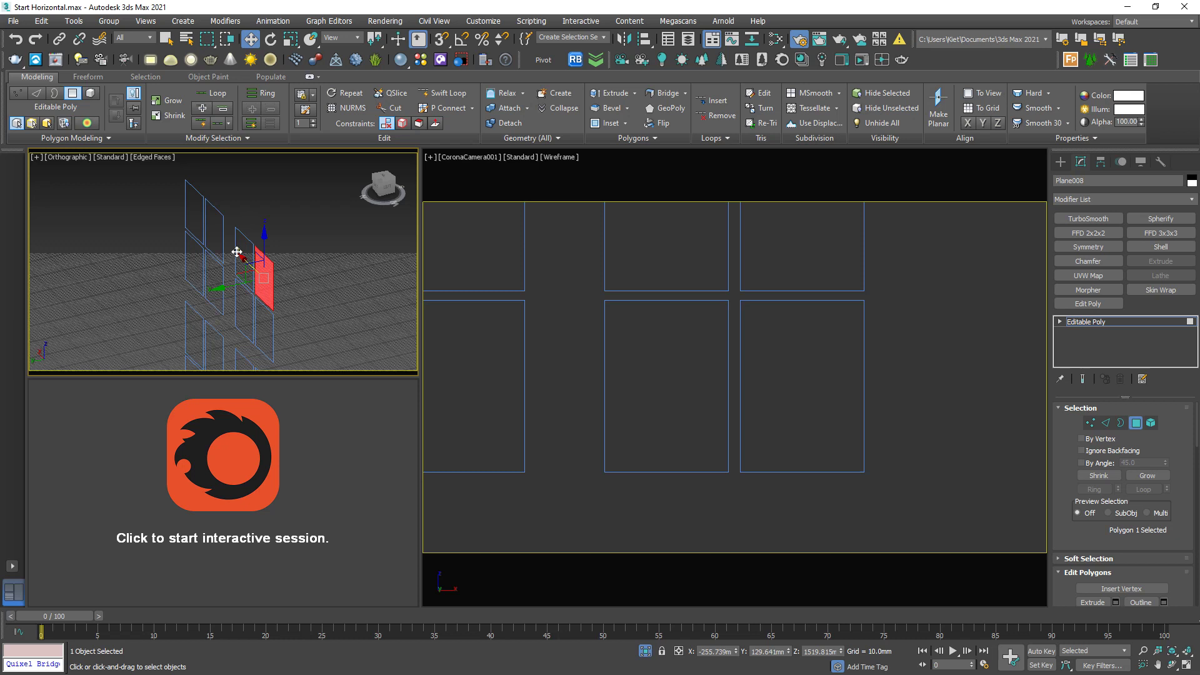
scroll(1192, 439, down, 5)
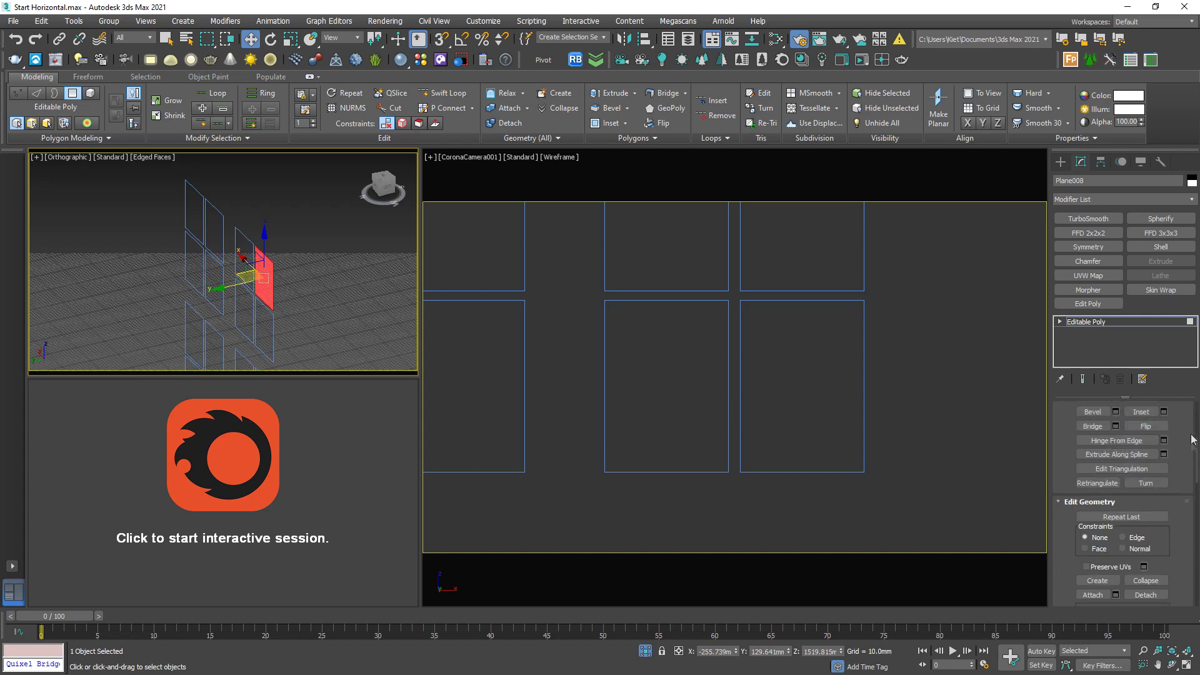
scroll(1185, 533, down, 2)
scroll(1169, 568, down, 2)
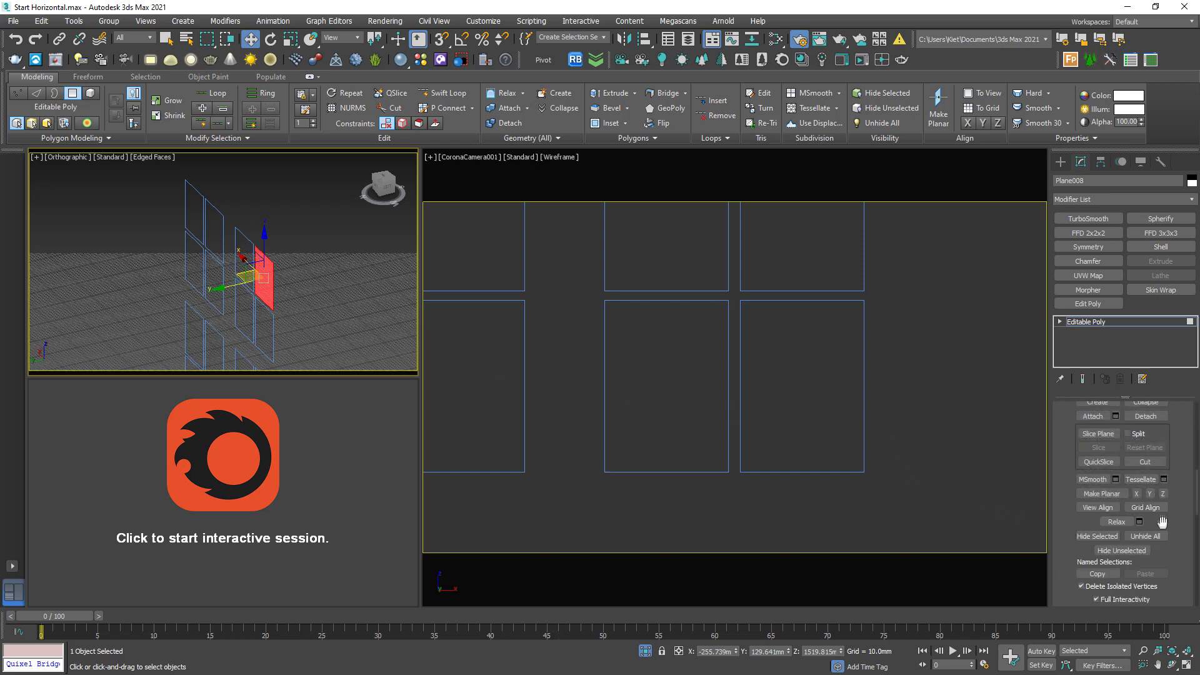
scroll(1169, 560, up, 2)
scroll(1181, 575, up, 2)
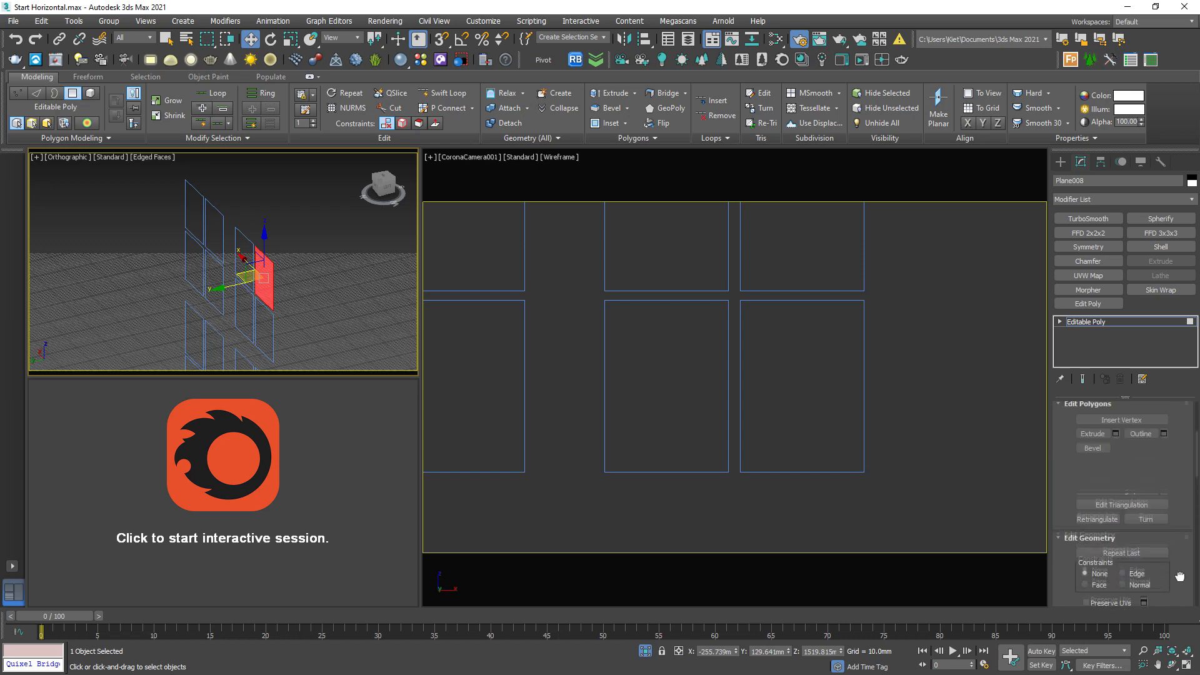
Flip the selected Plane008 face's normals and check another pane's face.
click(1156, 464)
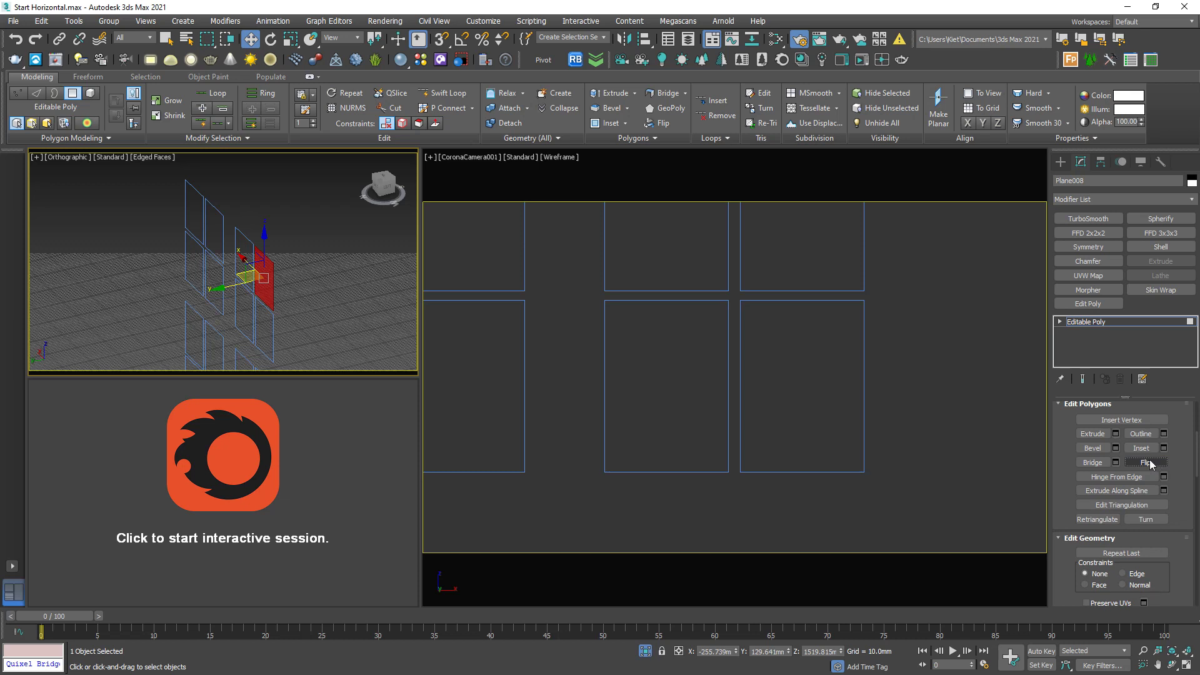
click(294, 273)
middle_drag(272, 287, 283, 248)
click(279, 238)
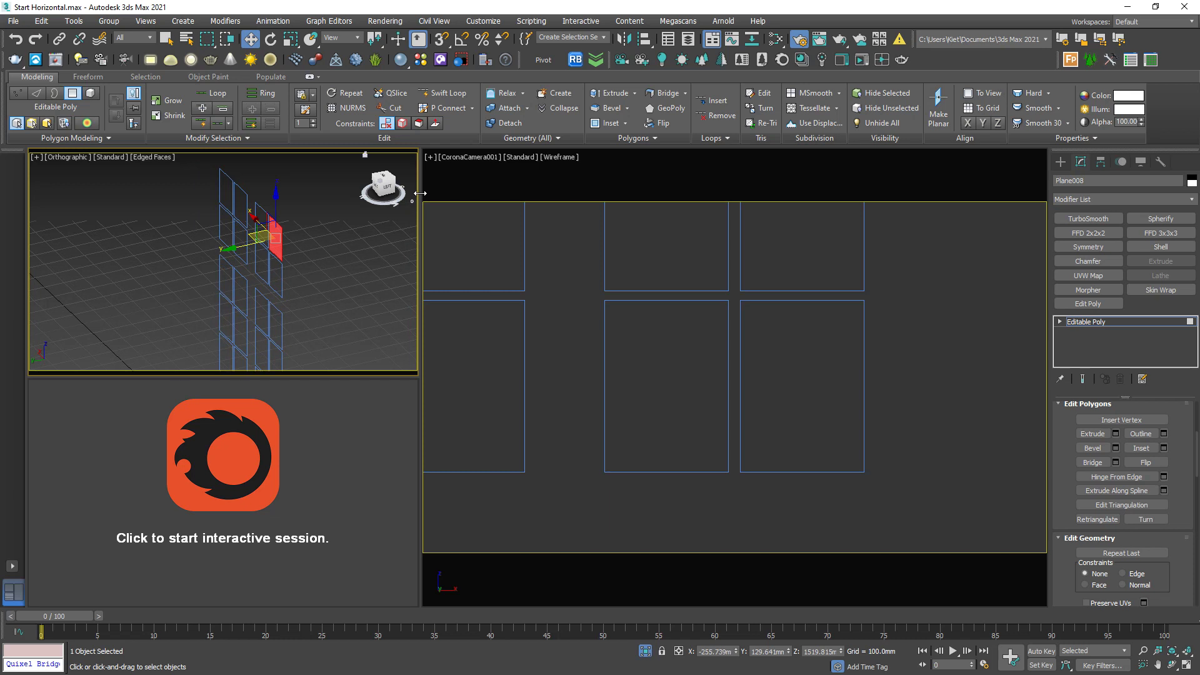
click(298, 242)
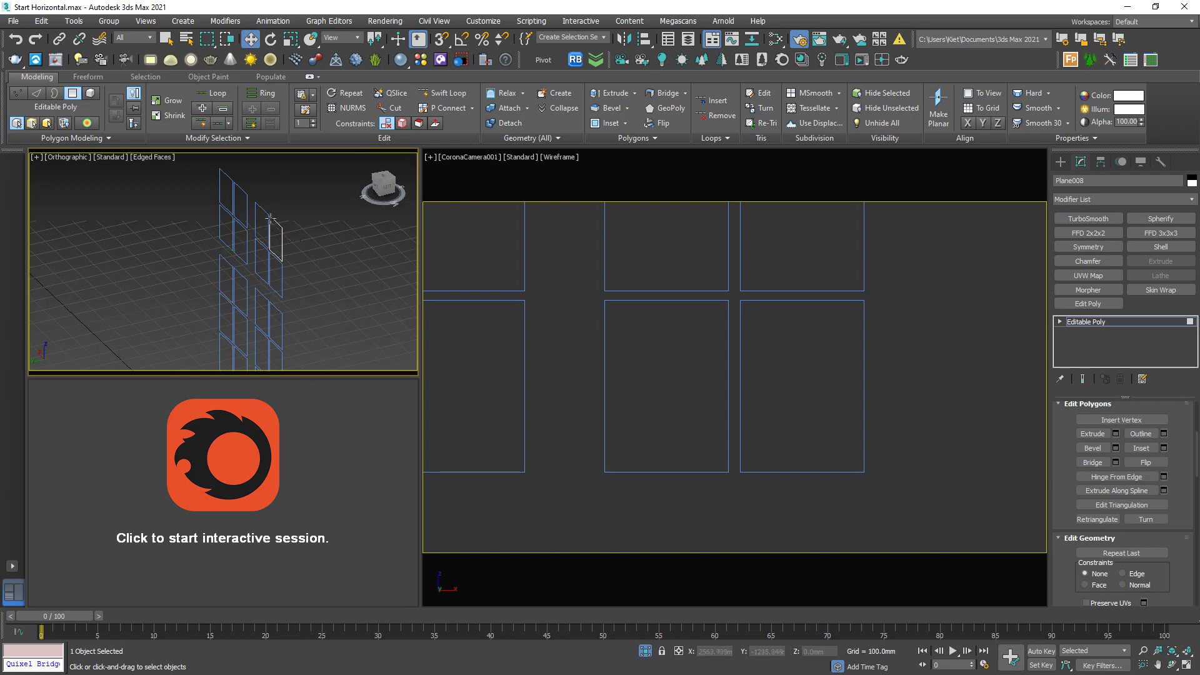
scroll(1165, 571, up, 3)
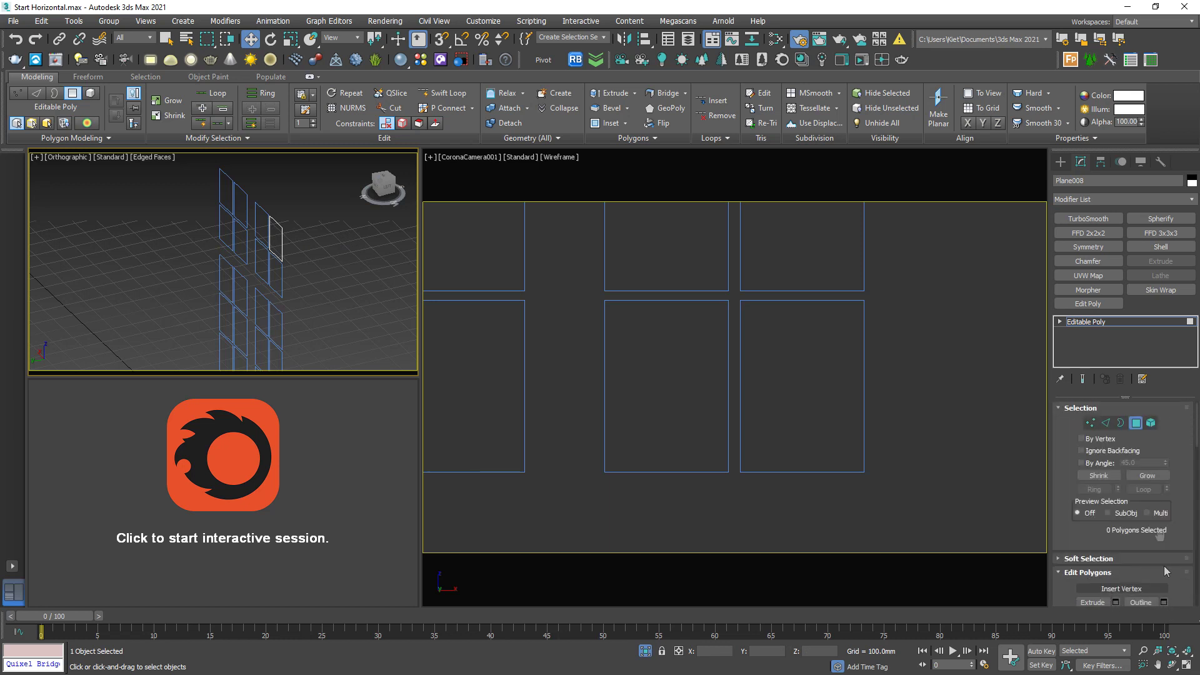
Attach every remaining glass plane to Plane008 via Attach From List.
click(1137, 423)
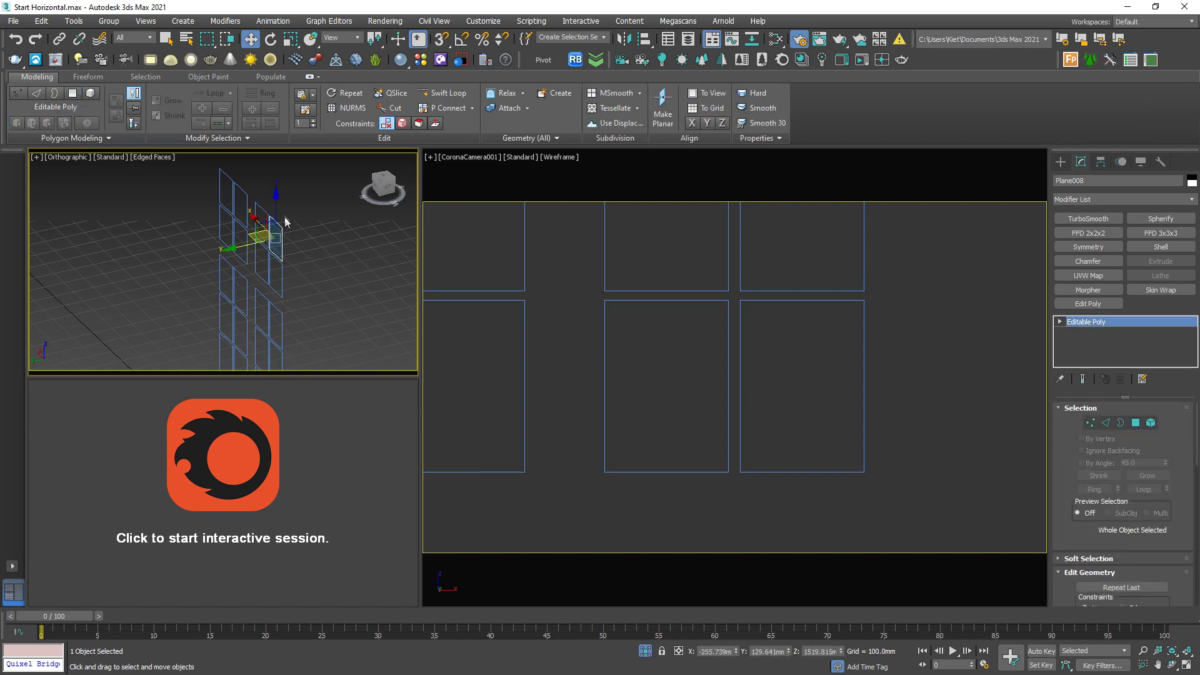
click(528, 109)
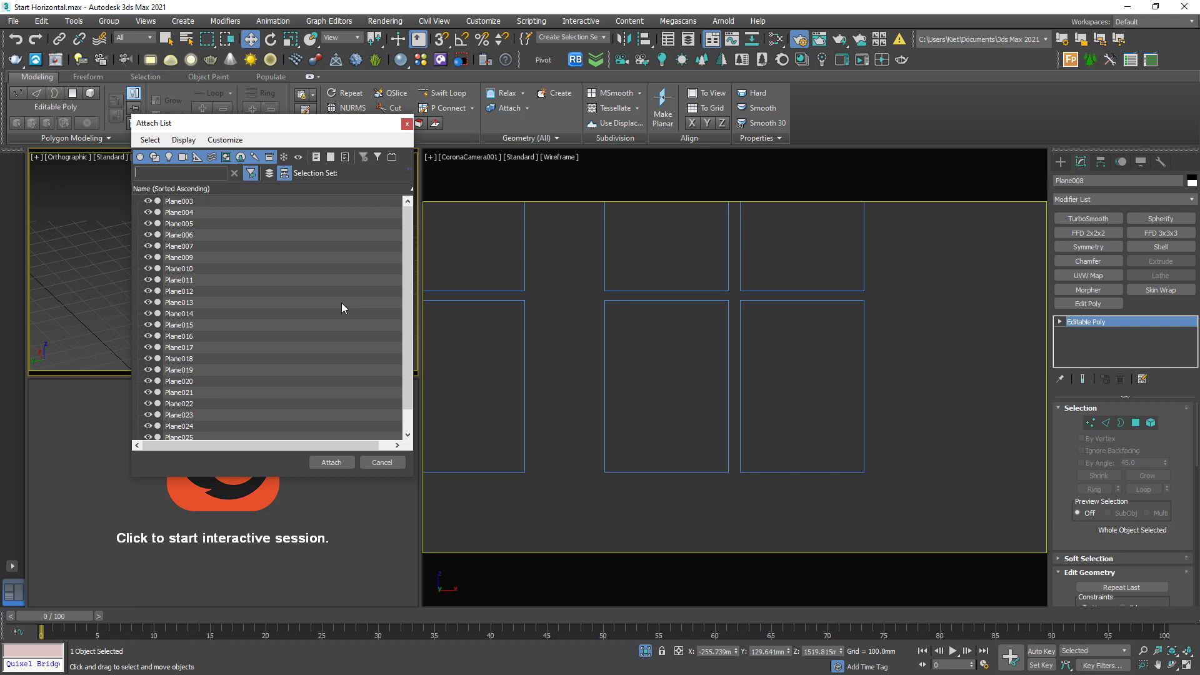
key(ctrl+a)
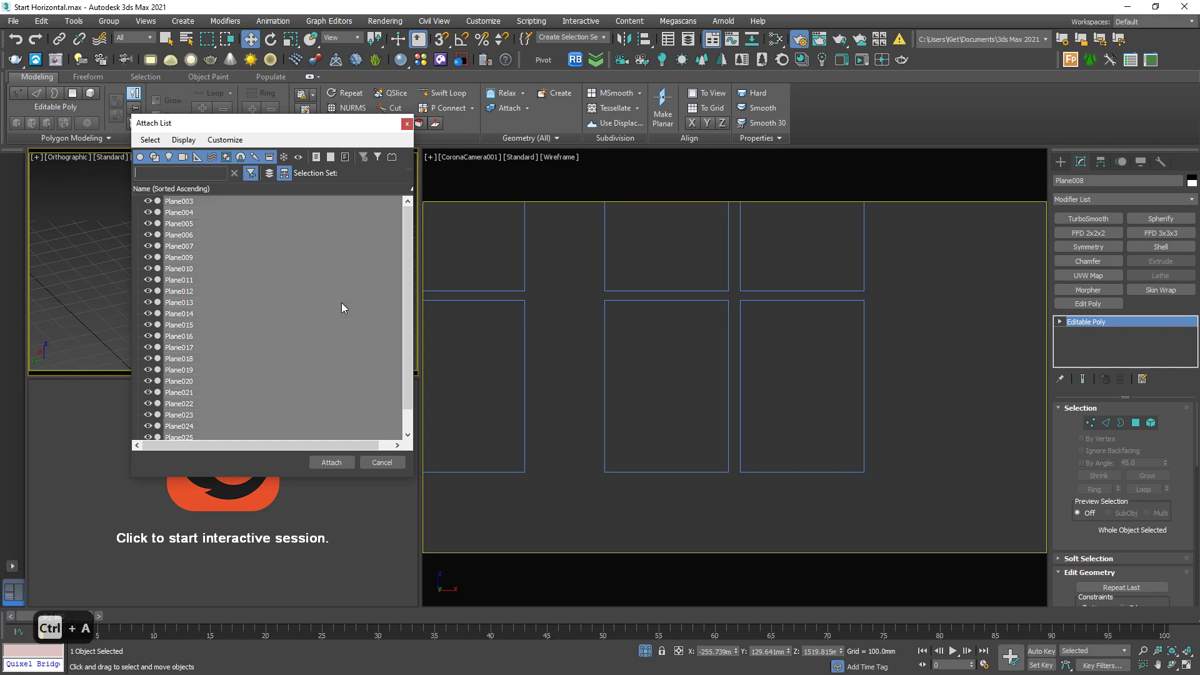
click(331, 463)
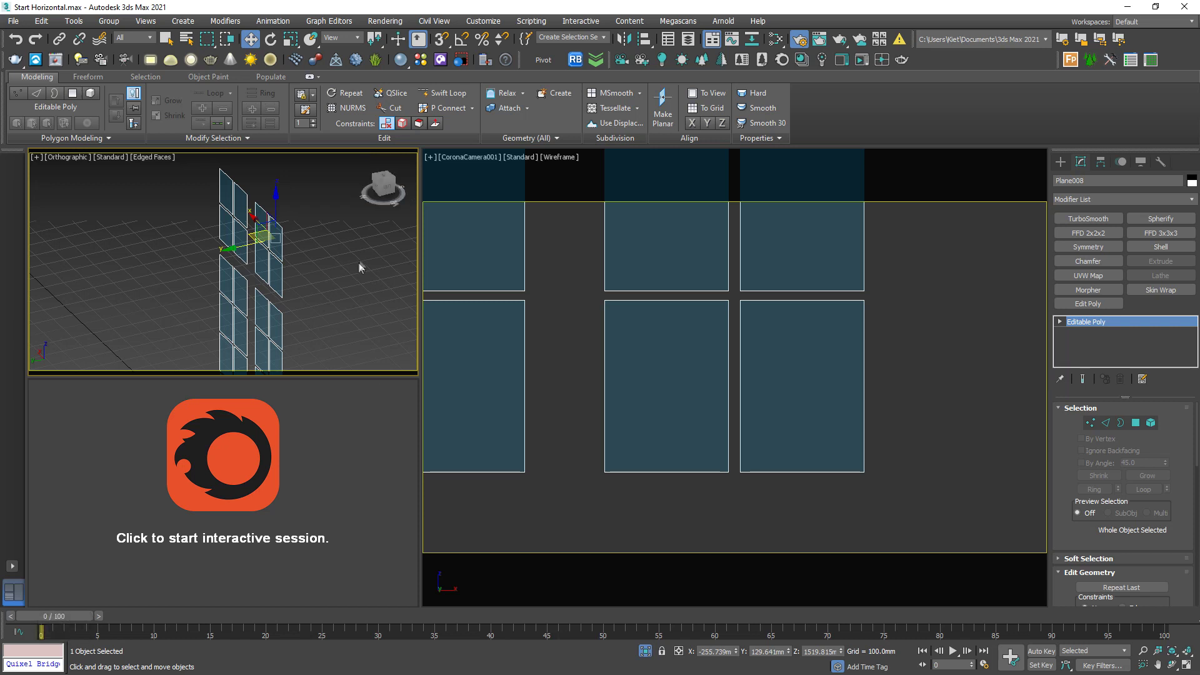
Flip the normals of all Plane008 polygons, deselect them, and end isolation mode.
click(290, 254)
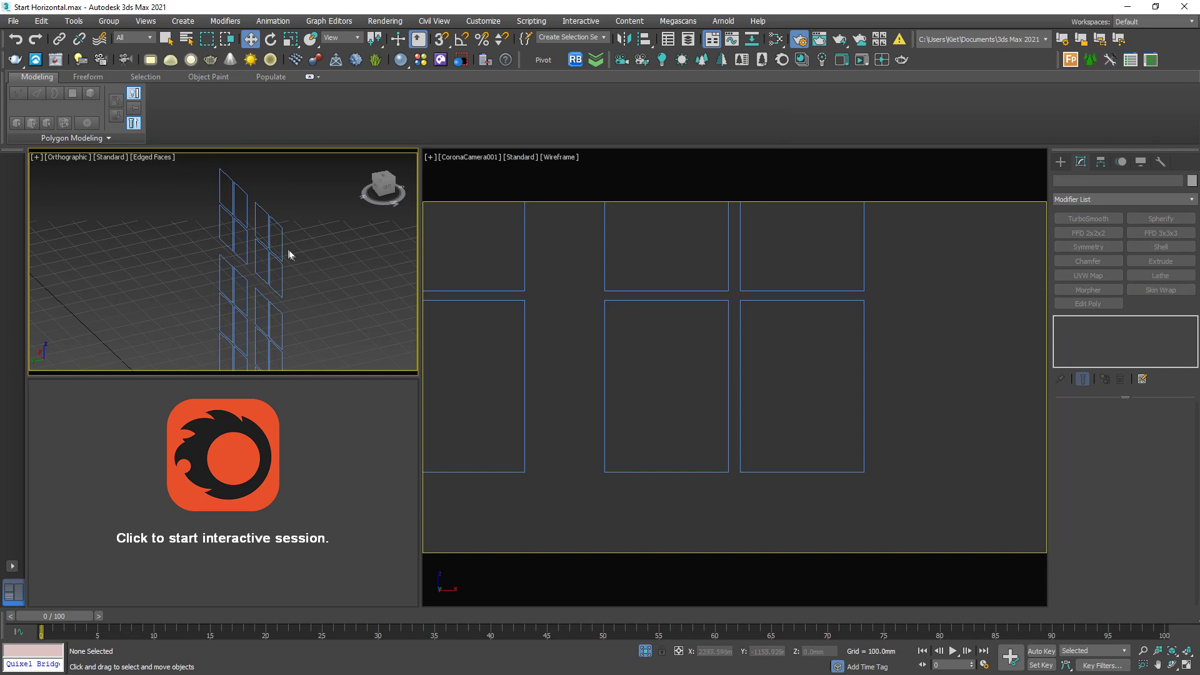
click(275, 253)
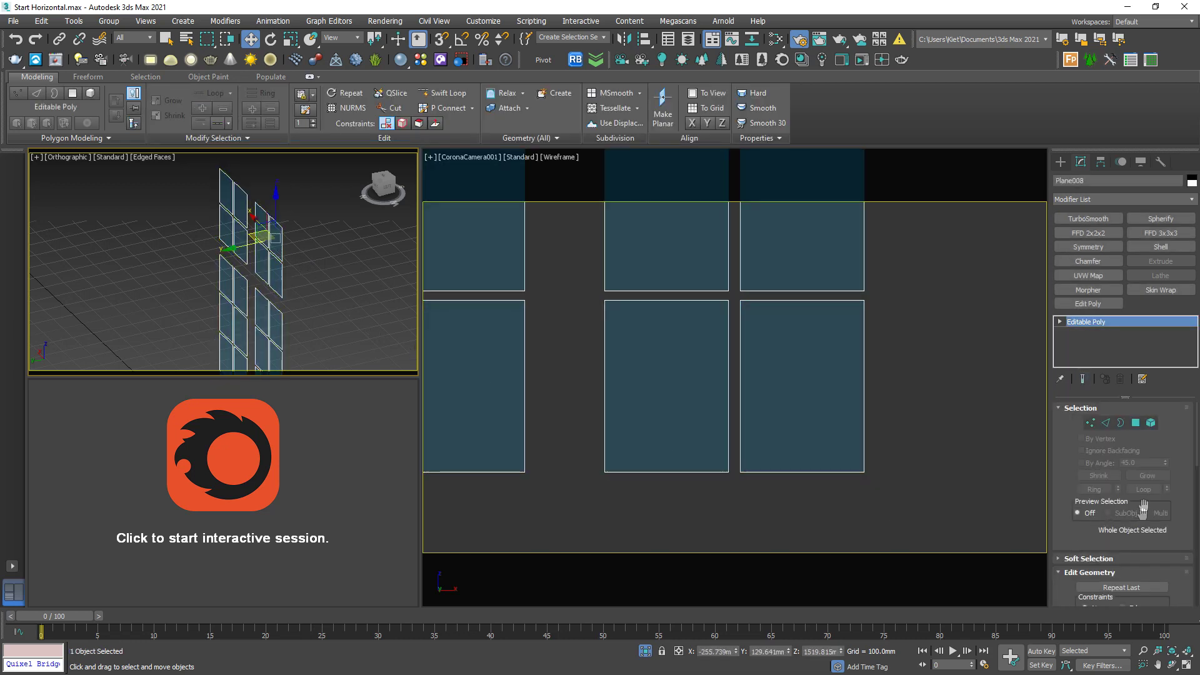
key(4)
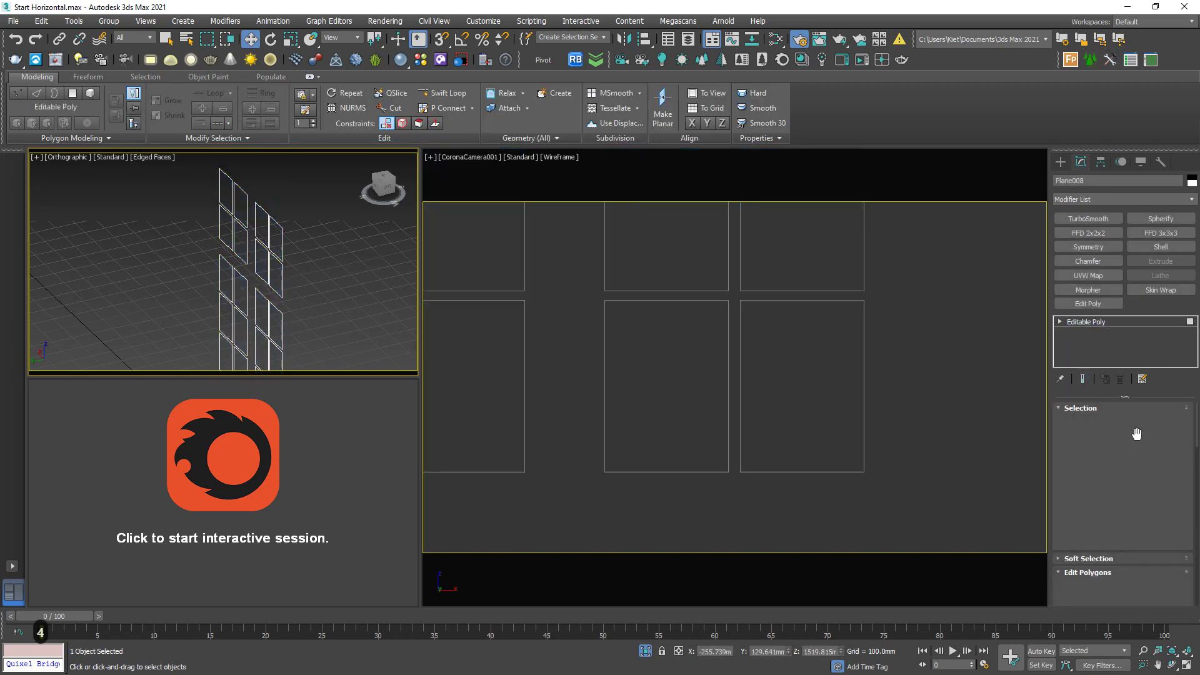
key(ctrl+a)
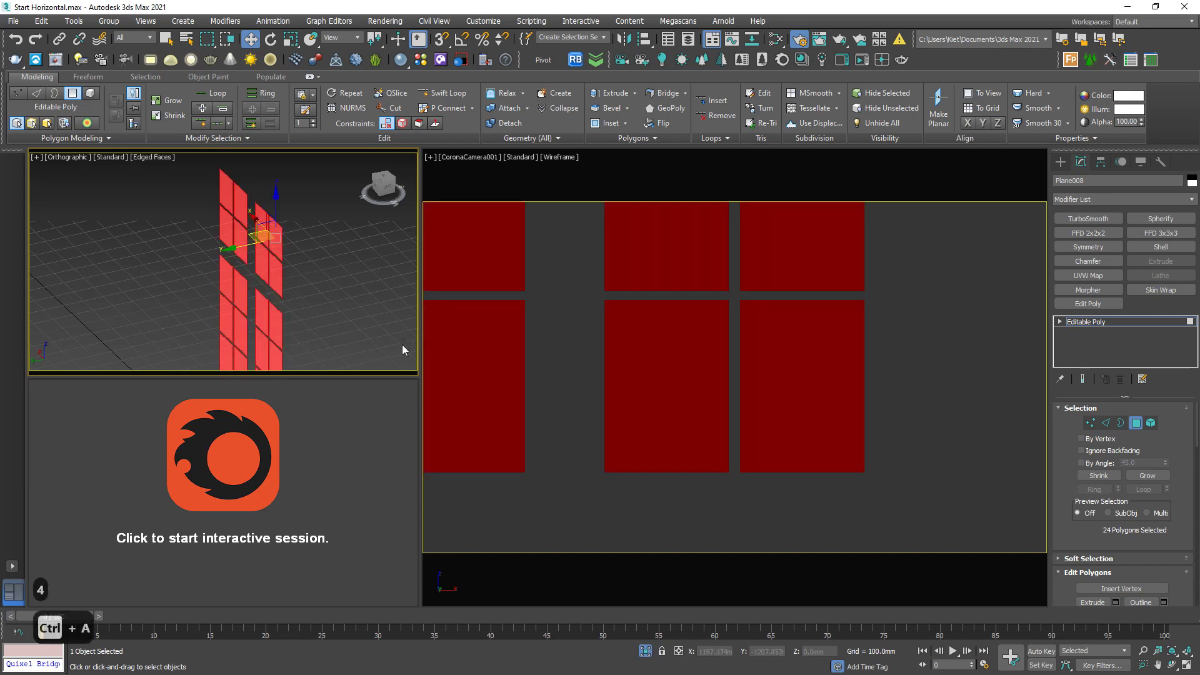
drag(1180, 511, 1180, 368)
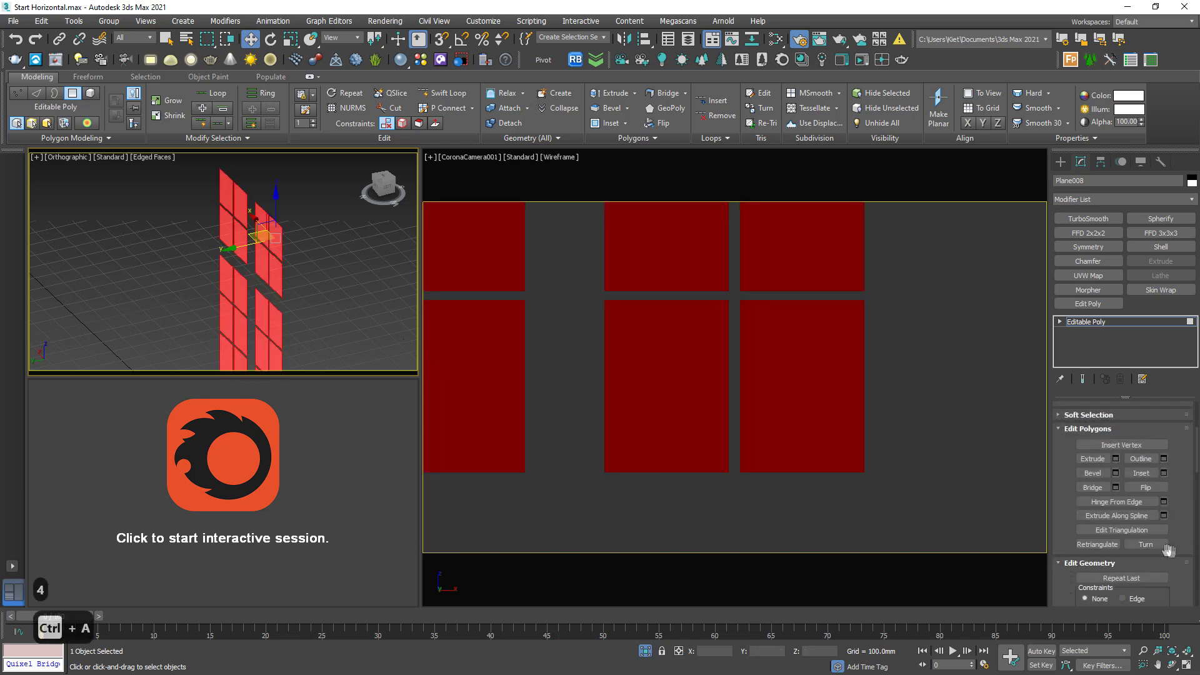
scroll(1170, 553, down, 5)
scroll(1177, 572, up, 5)
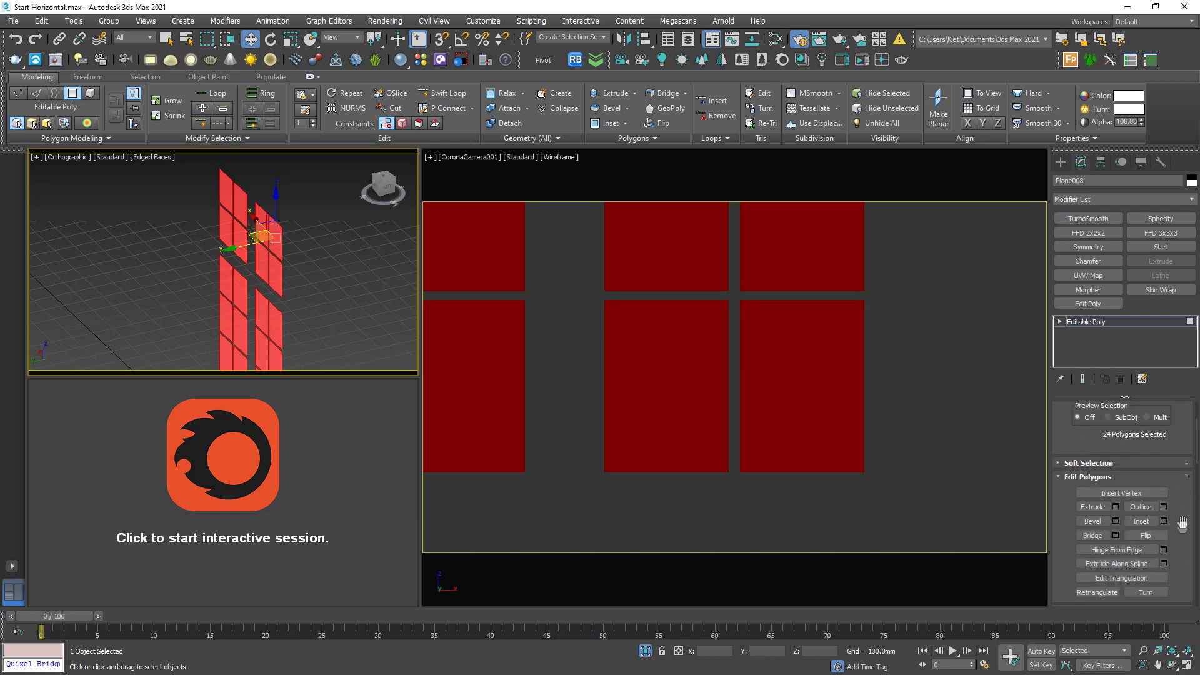
click(1146, 535)
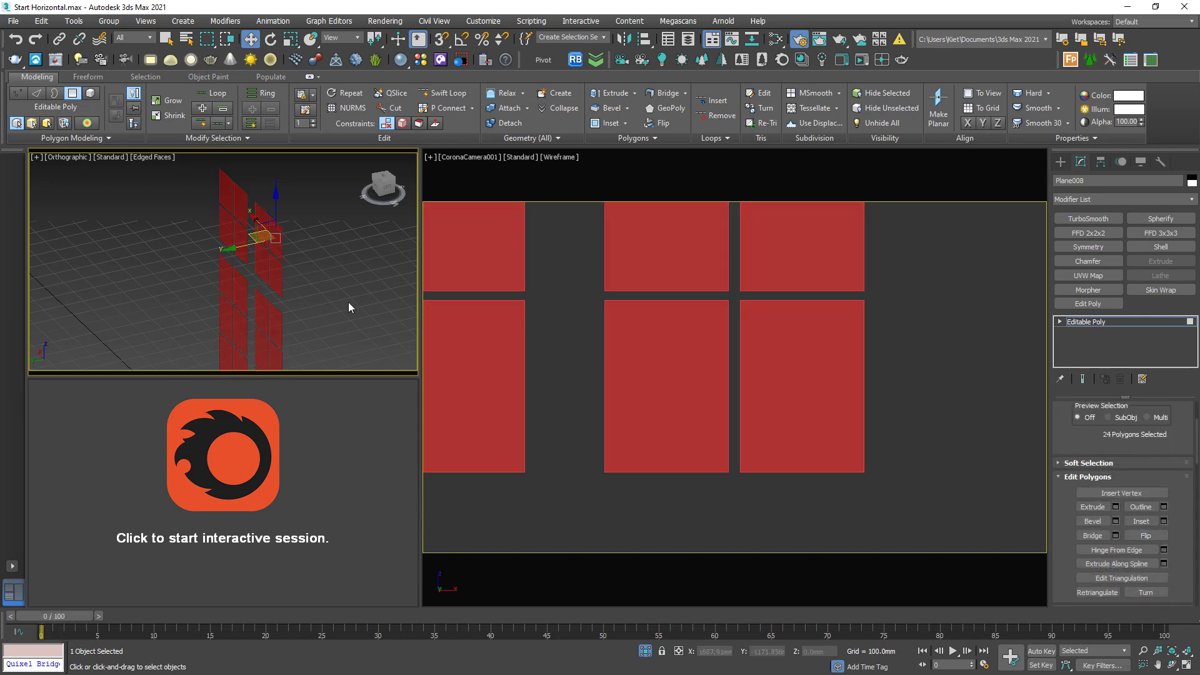
click(348, 309)
click(645, 650)
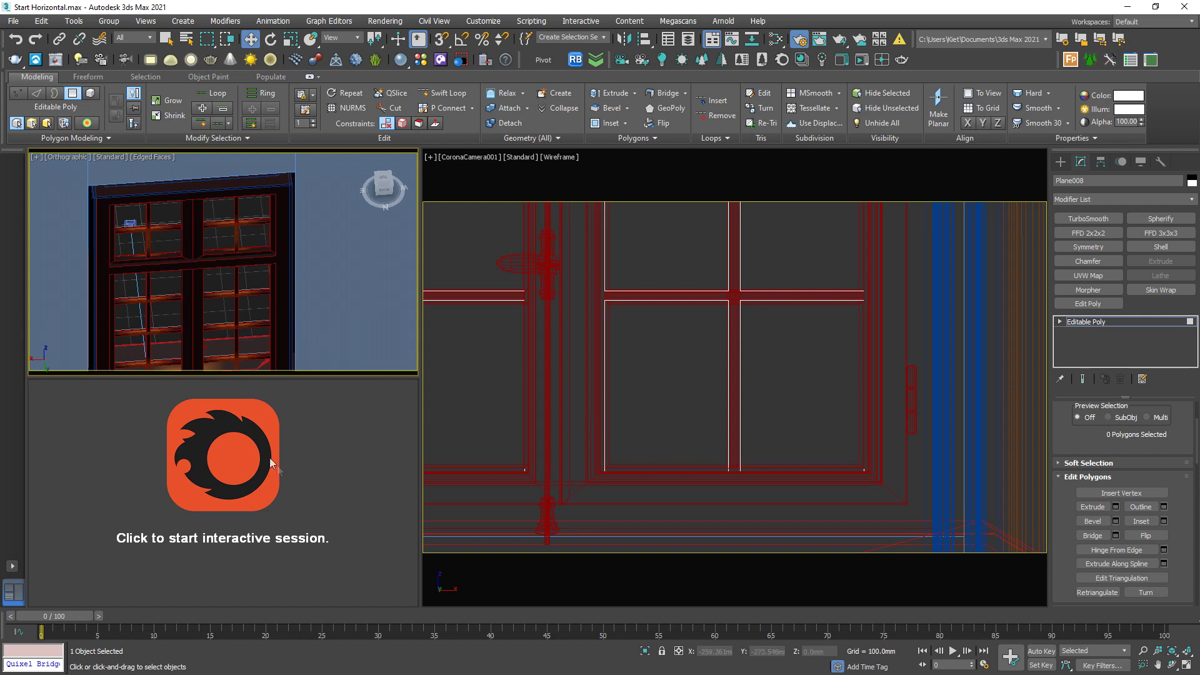
Start the Corona interactive render and make the camera viewport active.
click(321, 470)
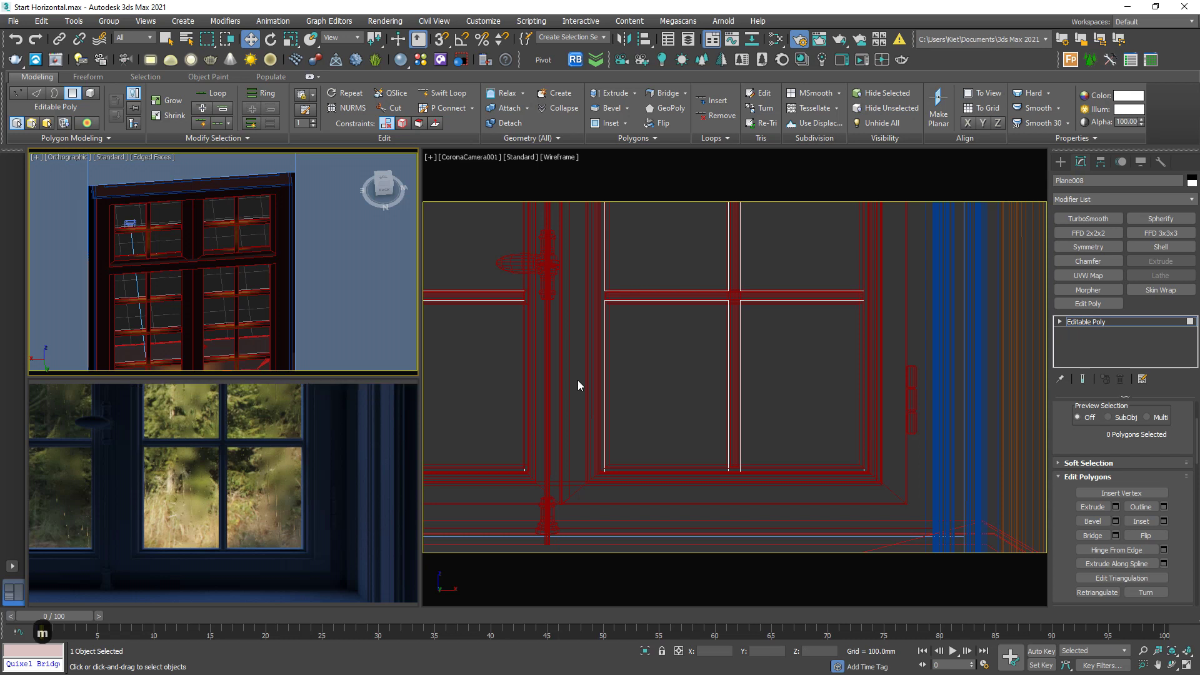
click(529, 431)
Clone the Map #22 CoronaUvwRandomizer as Map #24 and connect it to the glass material's Bump input.
key(m)
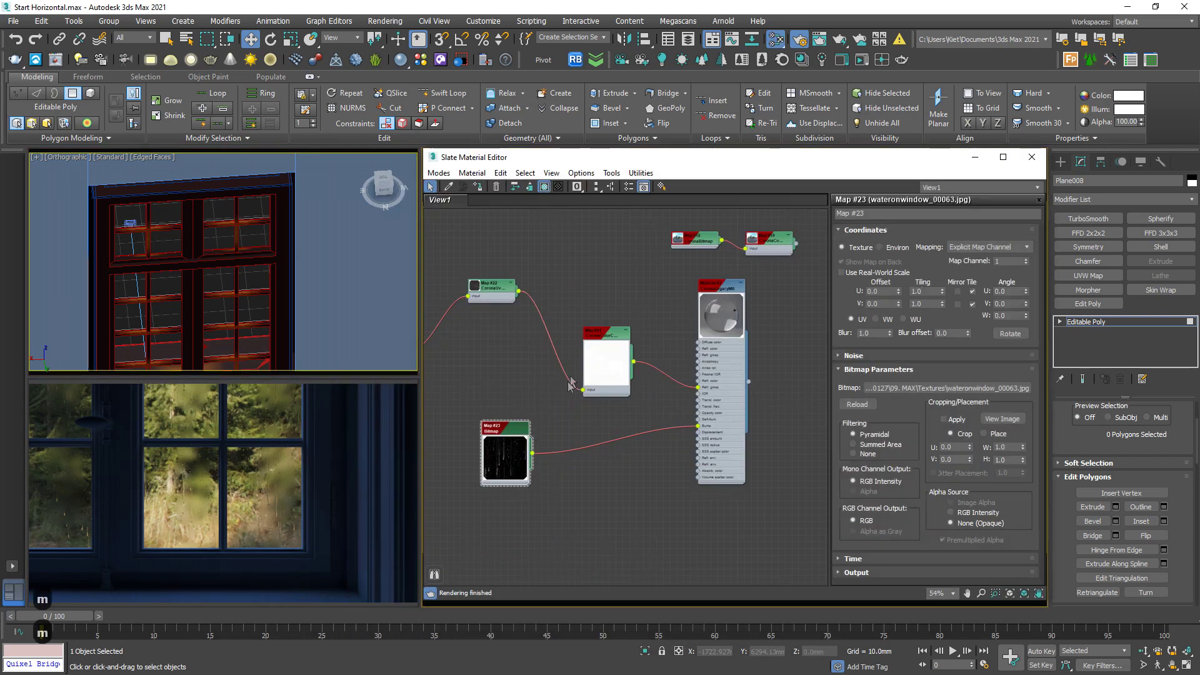
scroll(555, 424, up, 2)
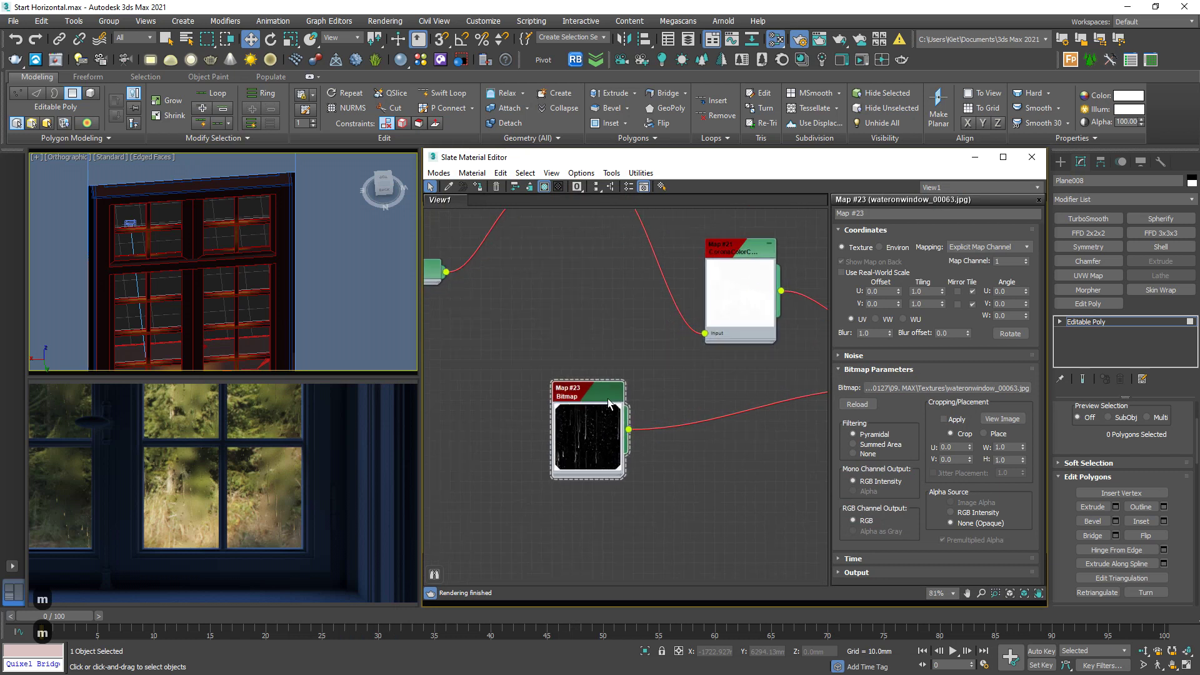
middle_drag(593, 229, 588, 300)
click(562, 250)
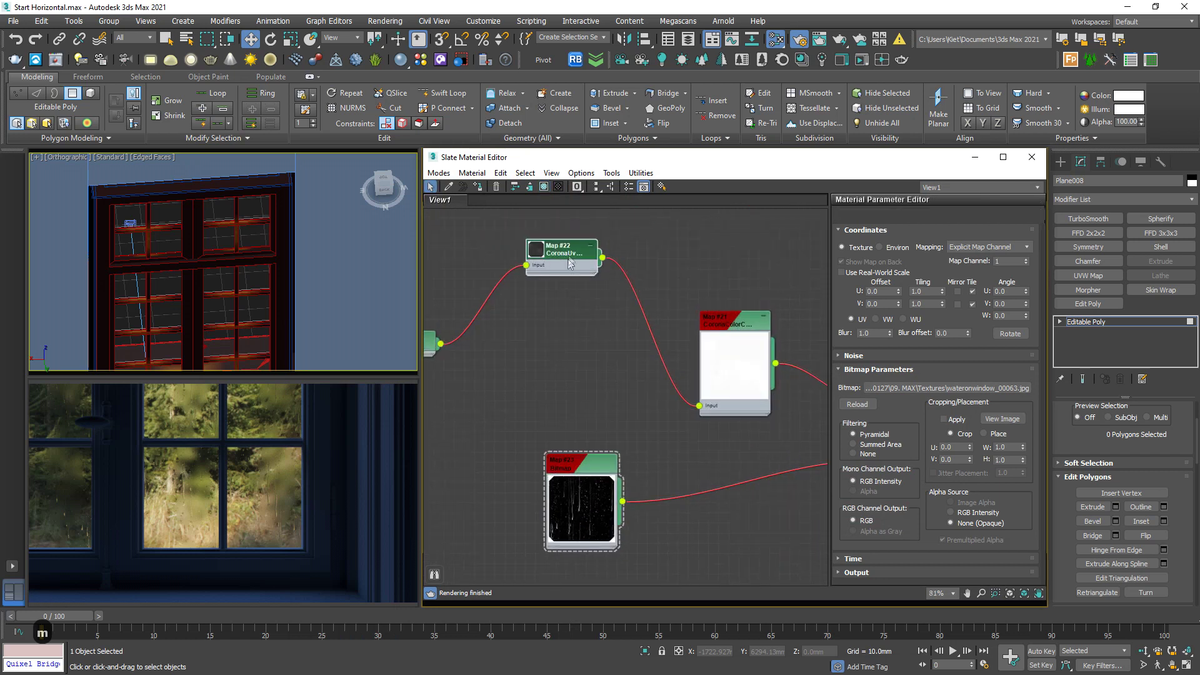
shift+drag(551, 246, 733, 498)
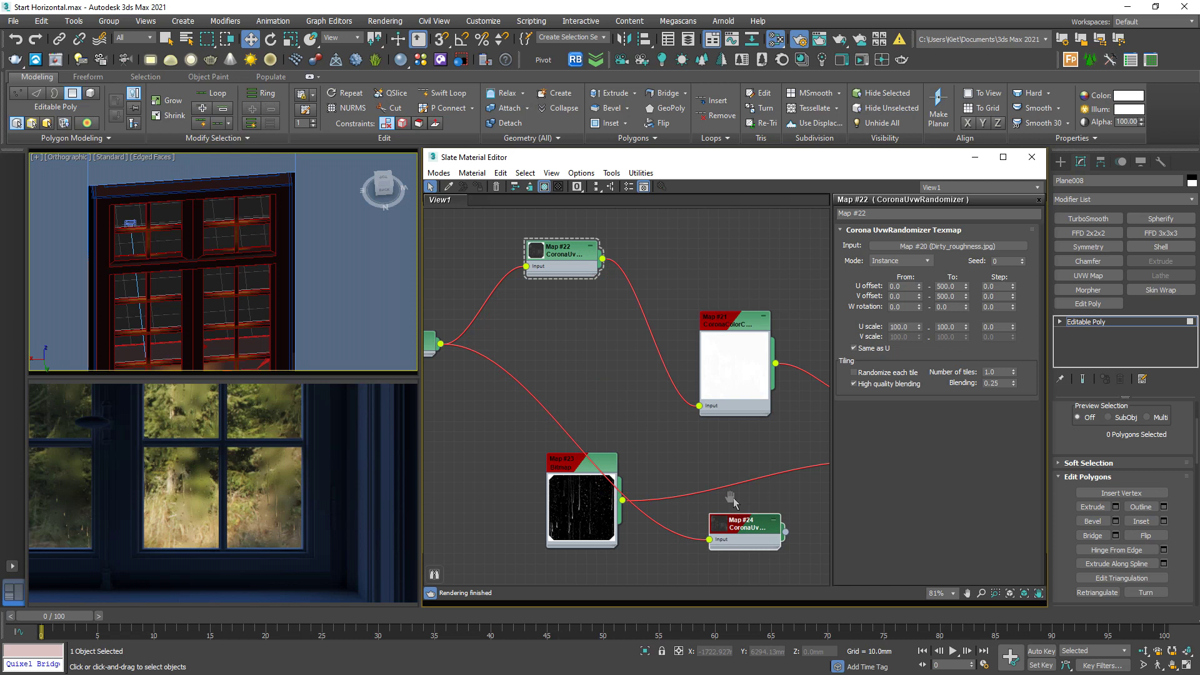
middle_drag(733, 497, 445, 460)
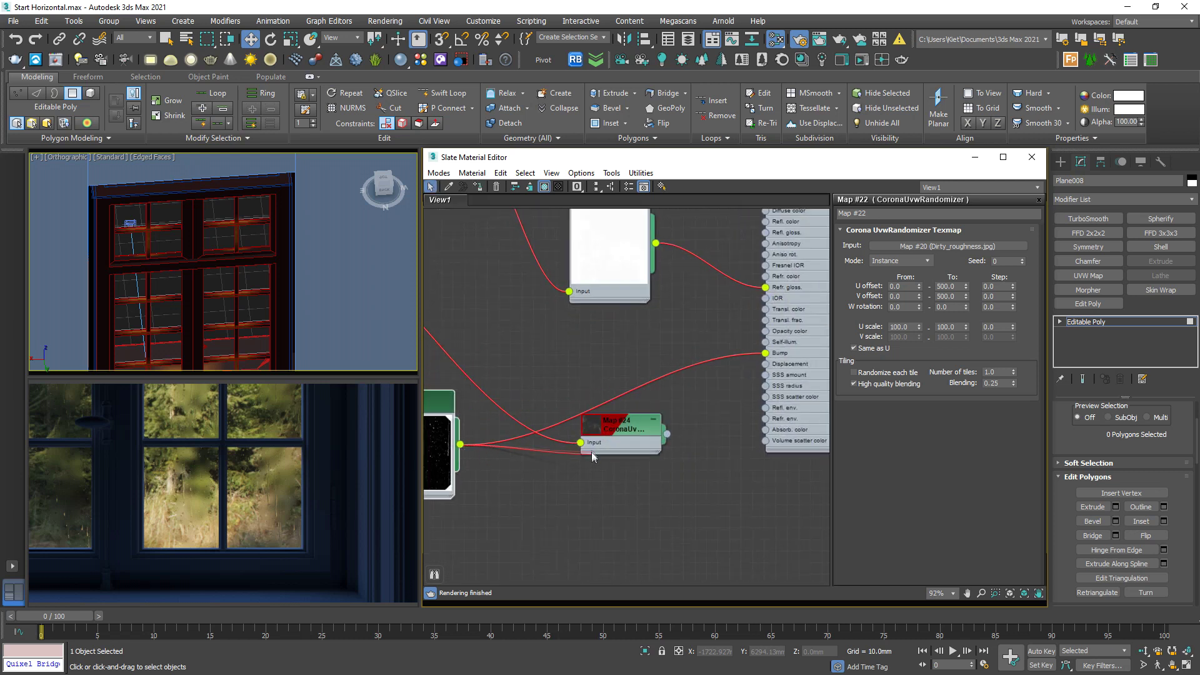
middle_drag(658, 457, 599, 510)
drag(609, 487, 707, 413)
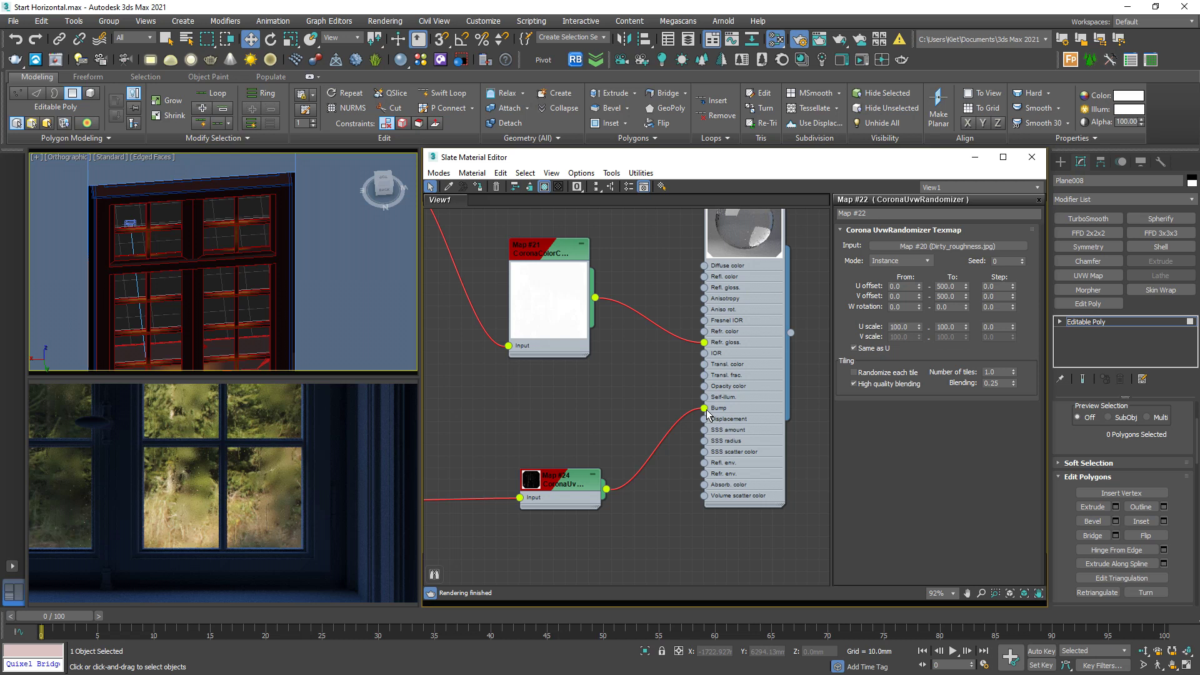
Set Map #23's U and V tiling to 20, then change both to 2.0.
middle_drag(538, 470, 831, 473)
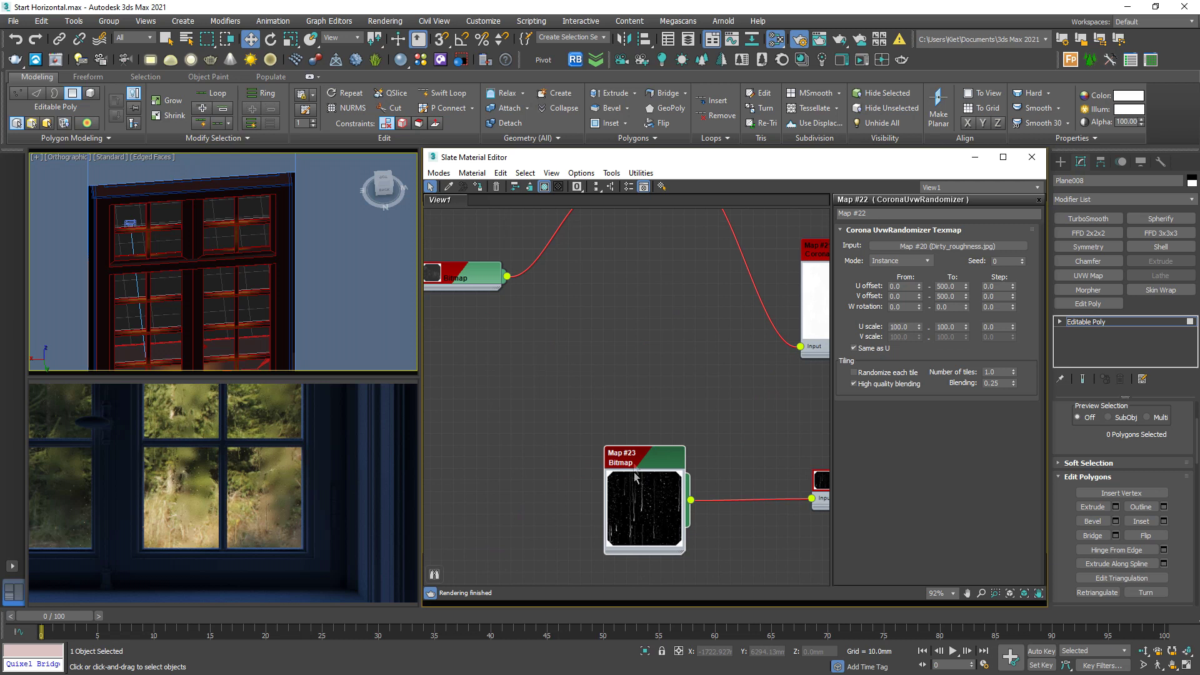
double_click(677, 461)
double_click(933, 290)
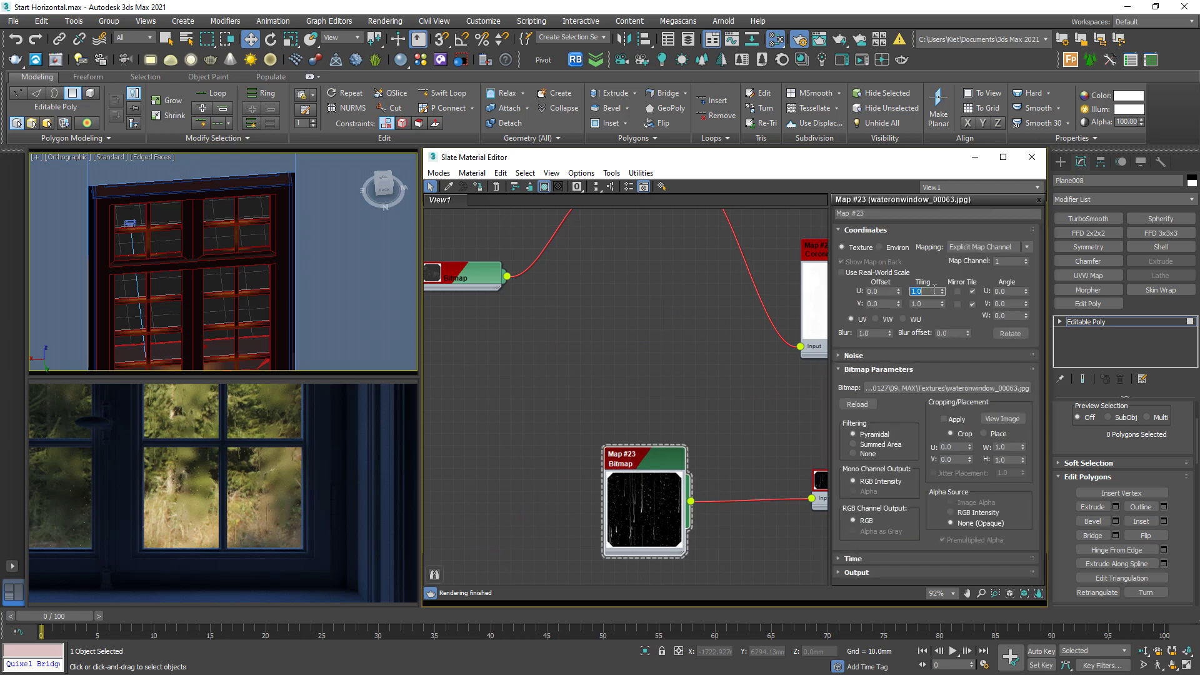
text(20)
key(Tab)
text(20)
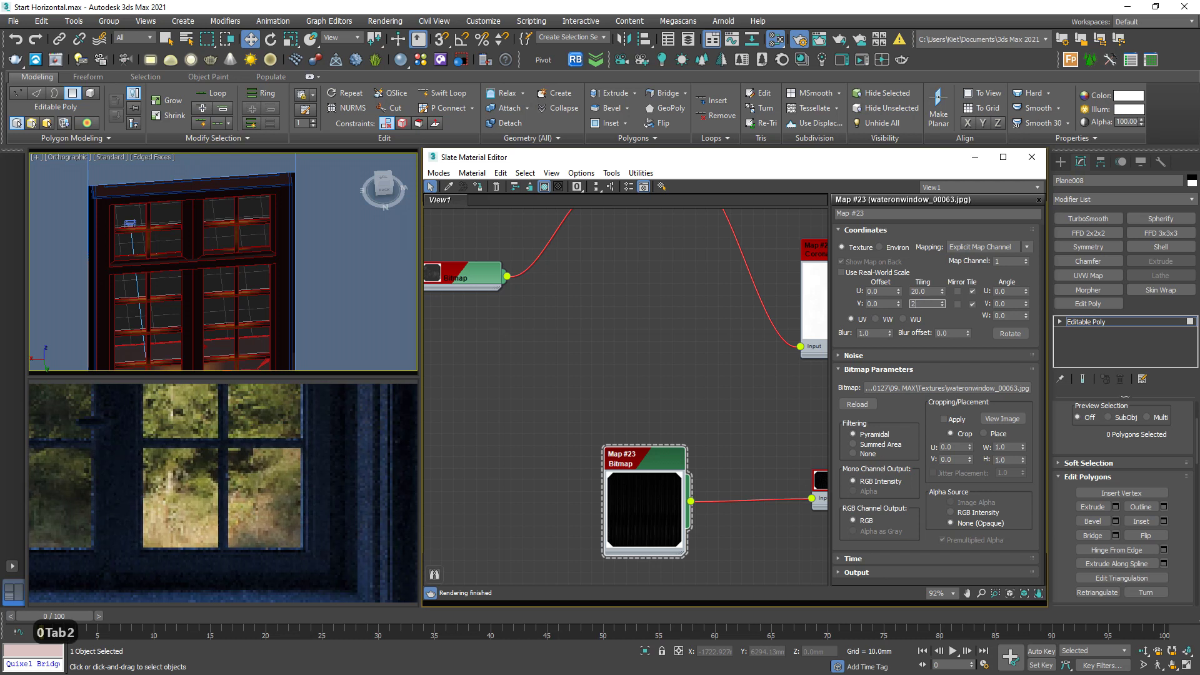
key(Return)
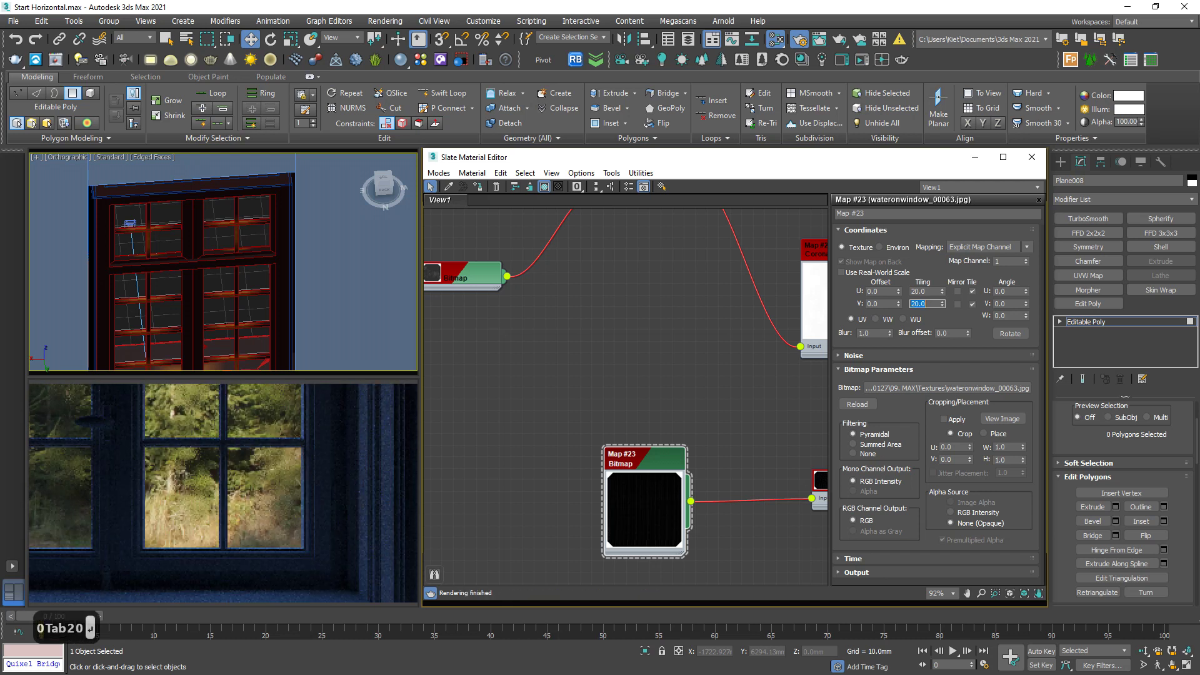
click(929, 291)
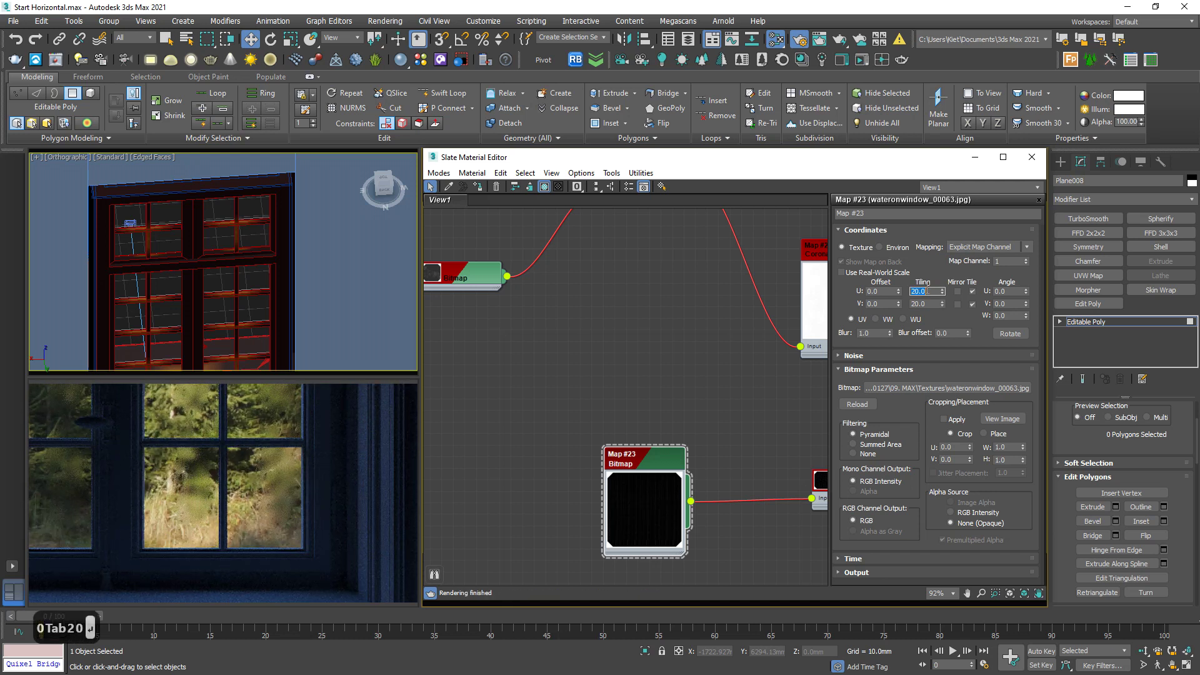
text(2)
click(929, 302)
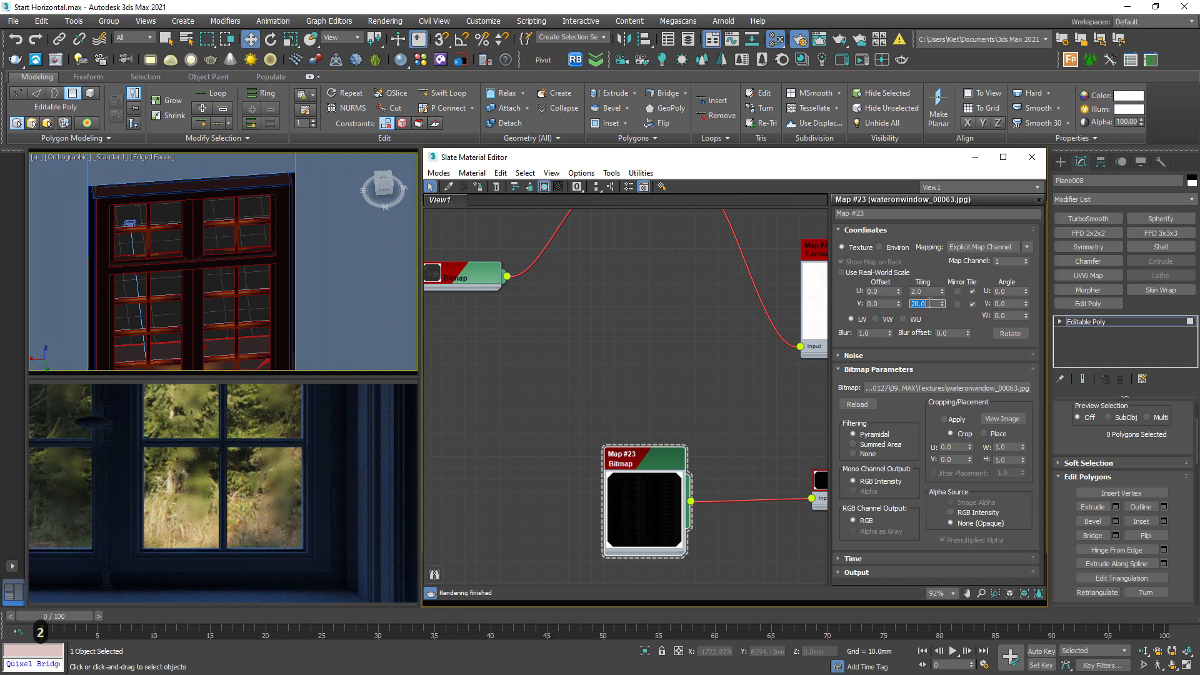
text(2)
key(Return)
Preview an interactive render of the rainy window camera view, then stop it and minimize the frame buffer.
right_click(265, 469)
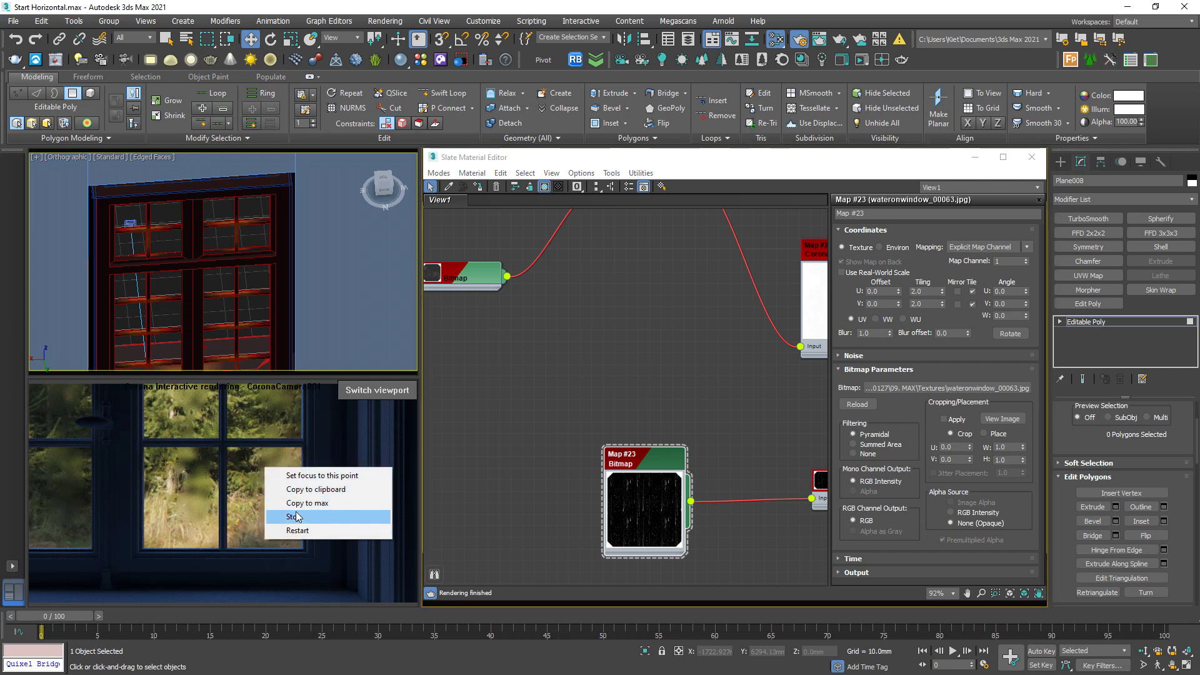
click(287, 518)
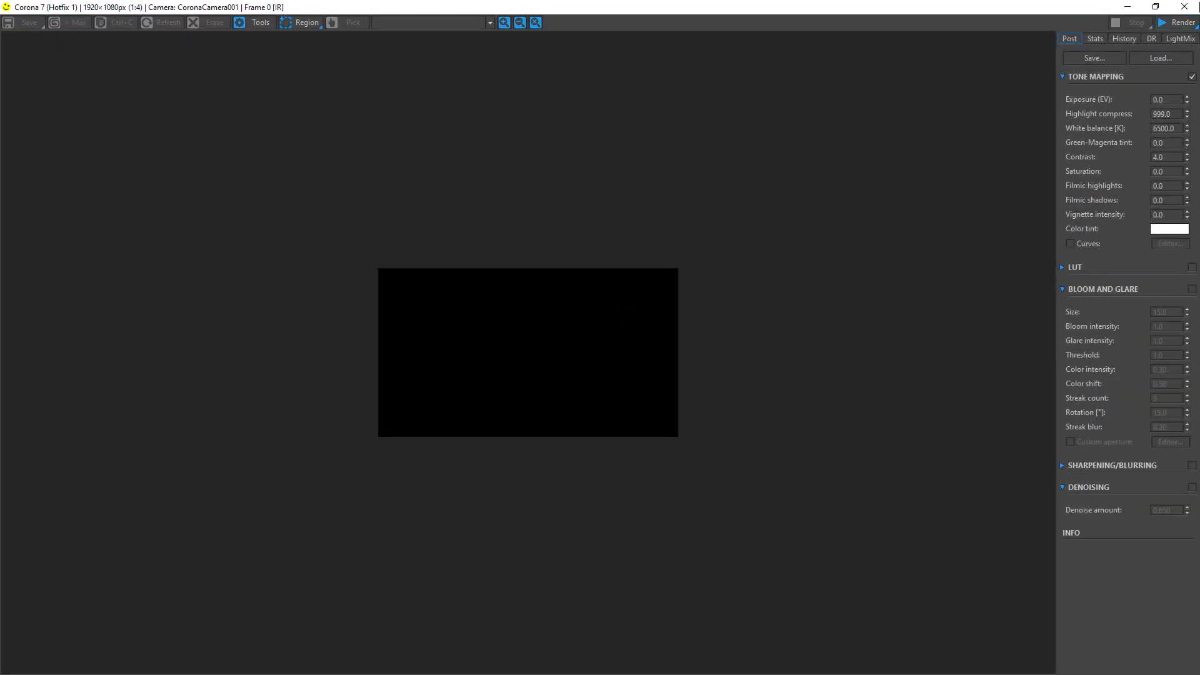
click(1181, 25)
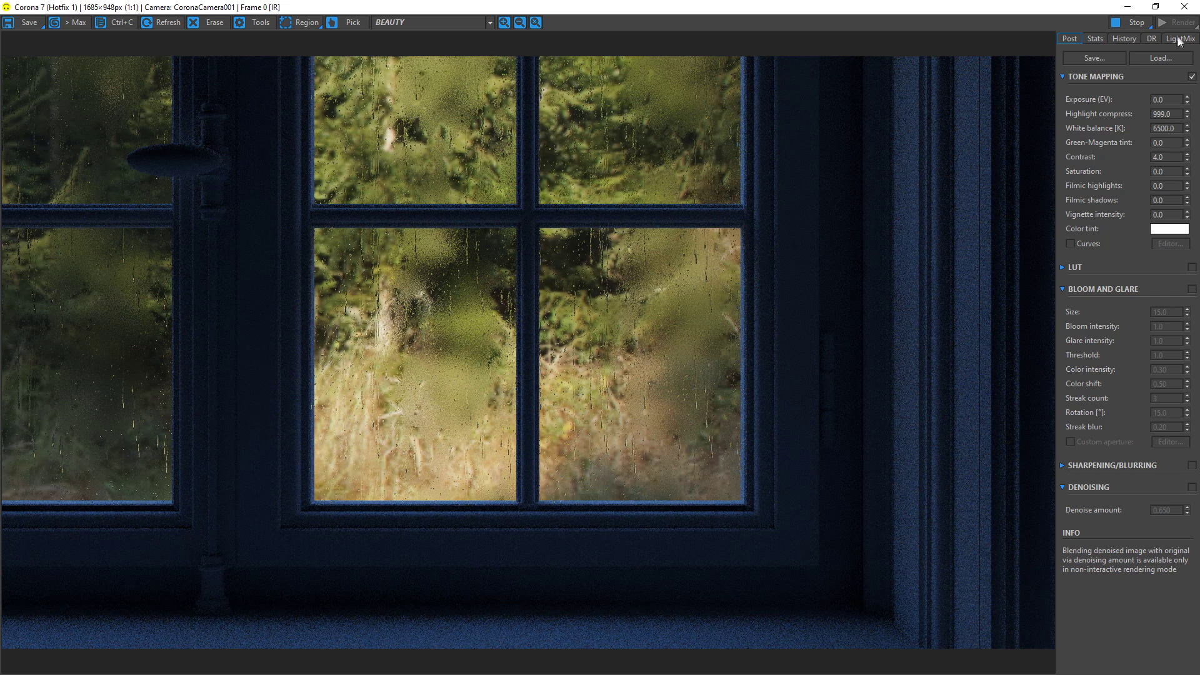
click(1132, 23)
click(1129, 7)
Untick Mtl. override under Render Overrides in Render Setup.
click(974, 157)
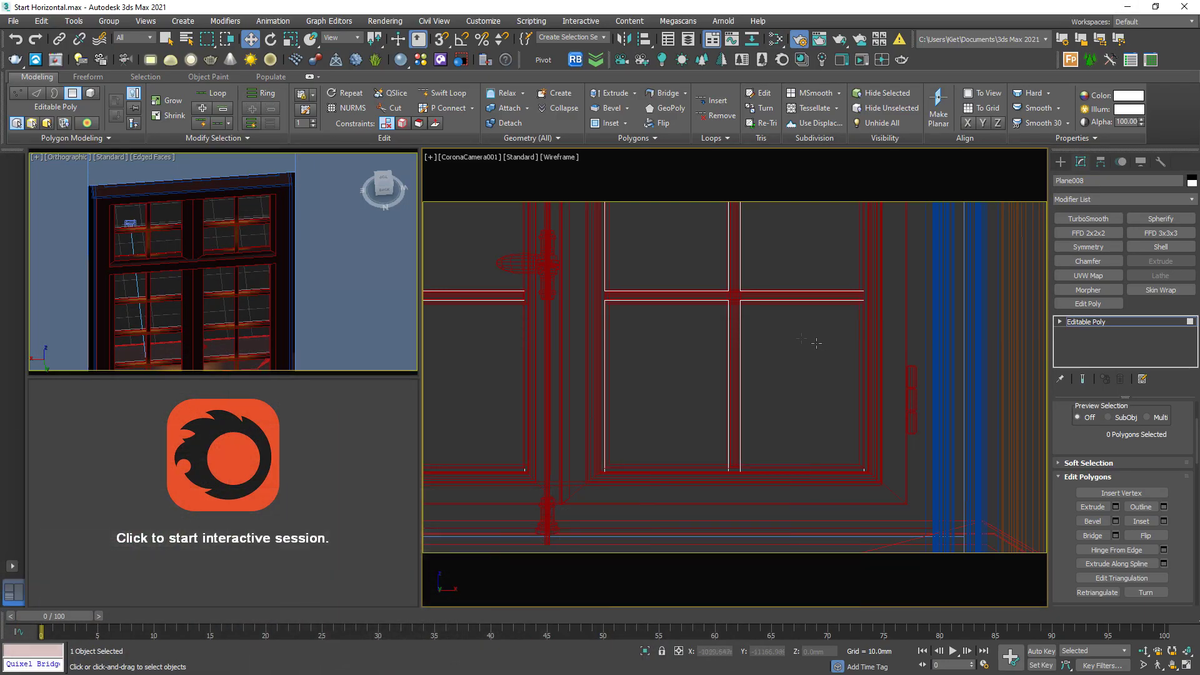
middle_drag(811, 343, 726, 346)
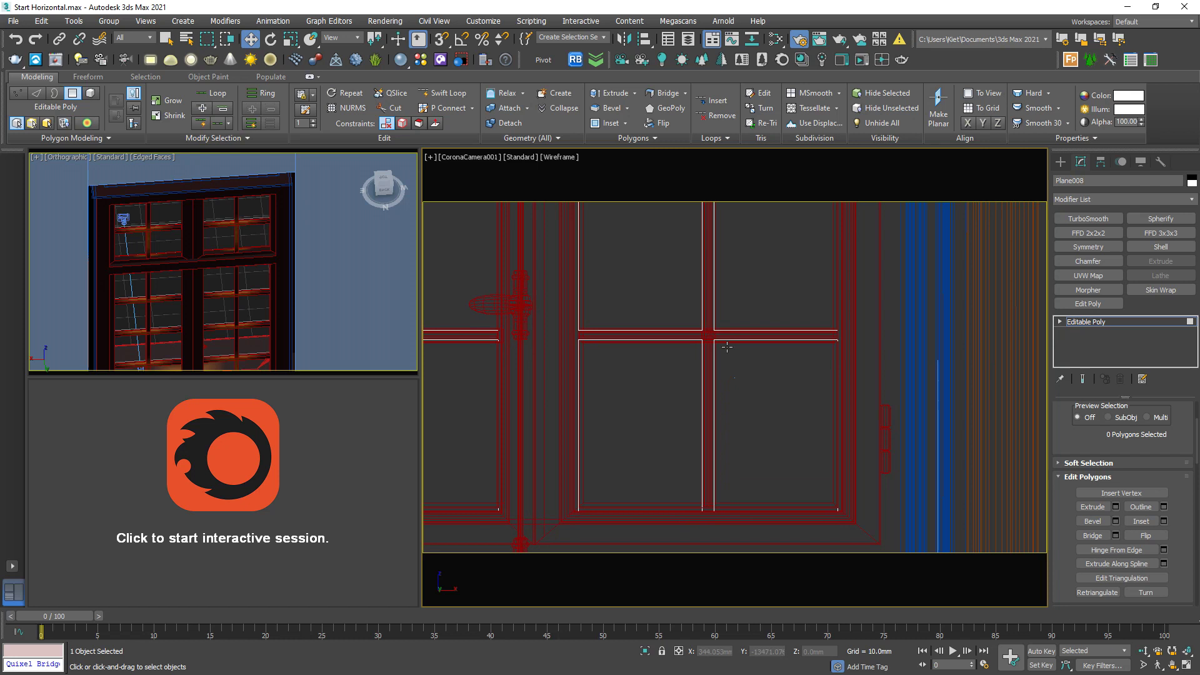
click(800, 41)
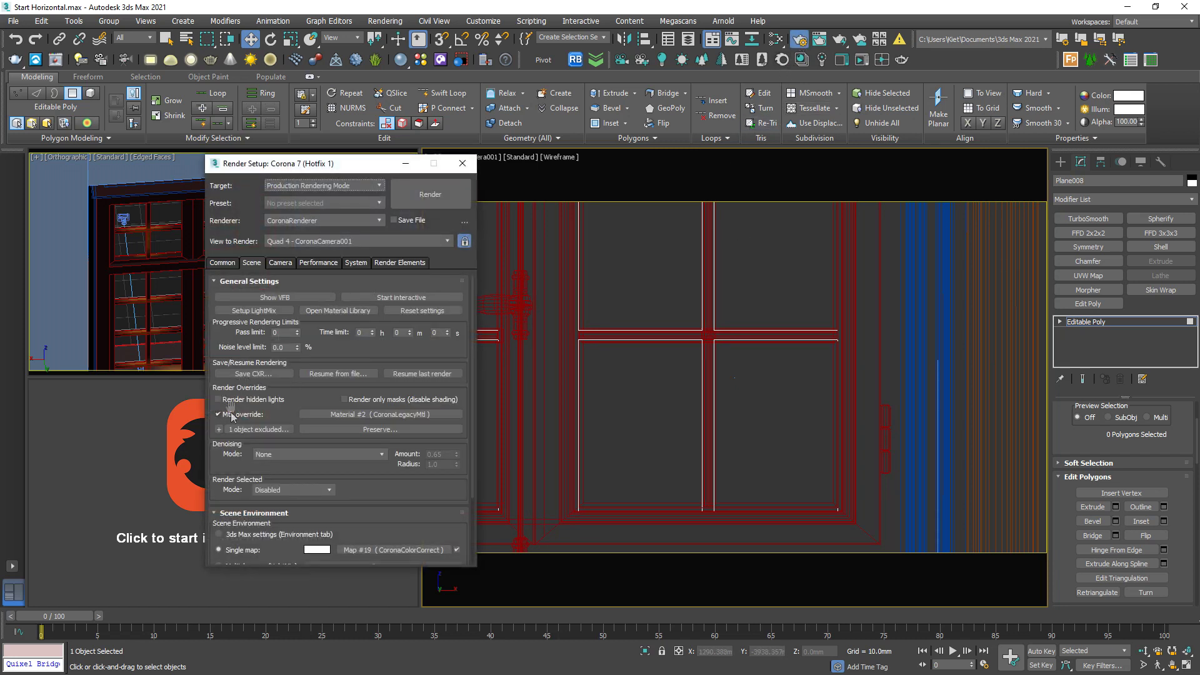
click(218, 414)
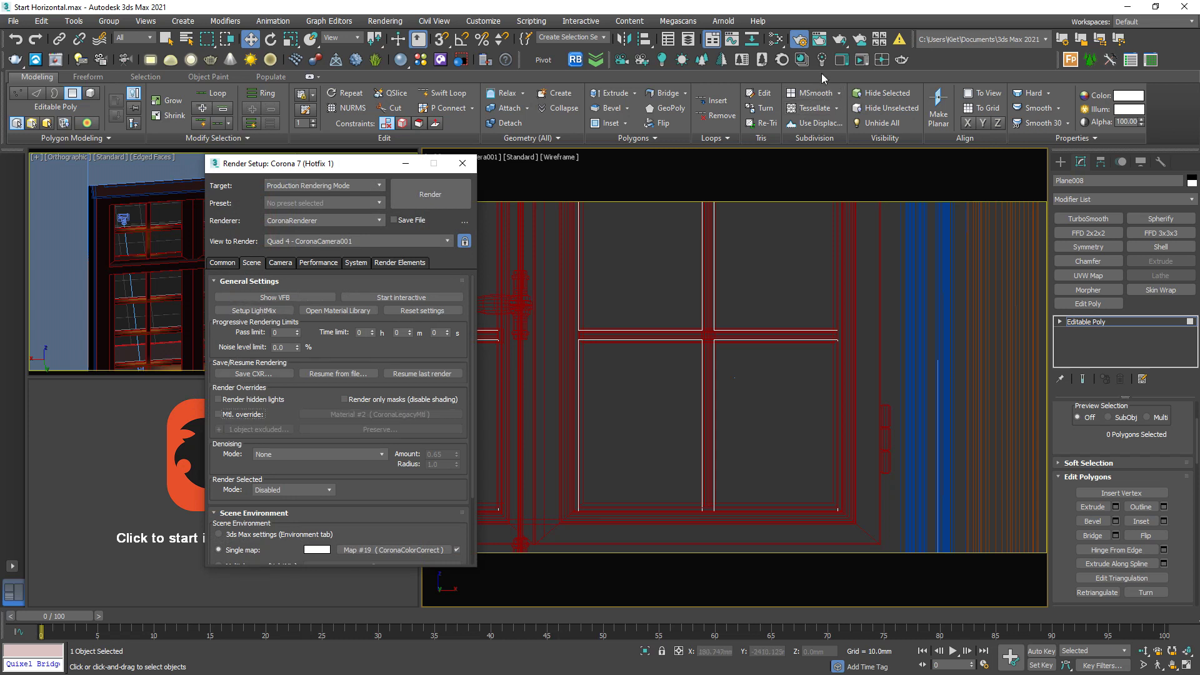
Restart the interactive render in the Corona VFB to see the real dark wood materials.
click(842, 61)
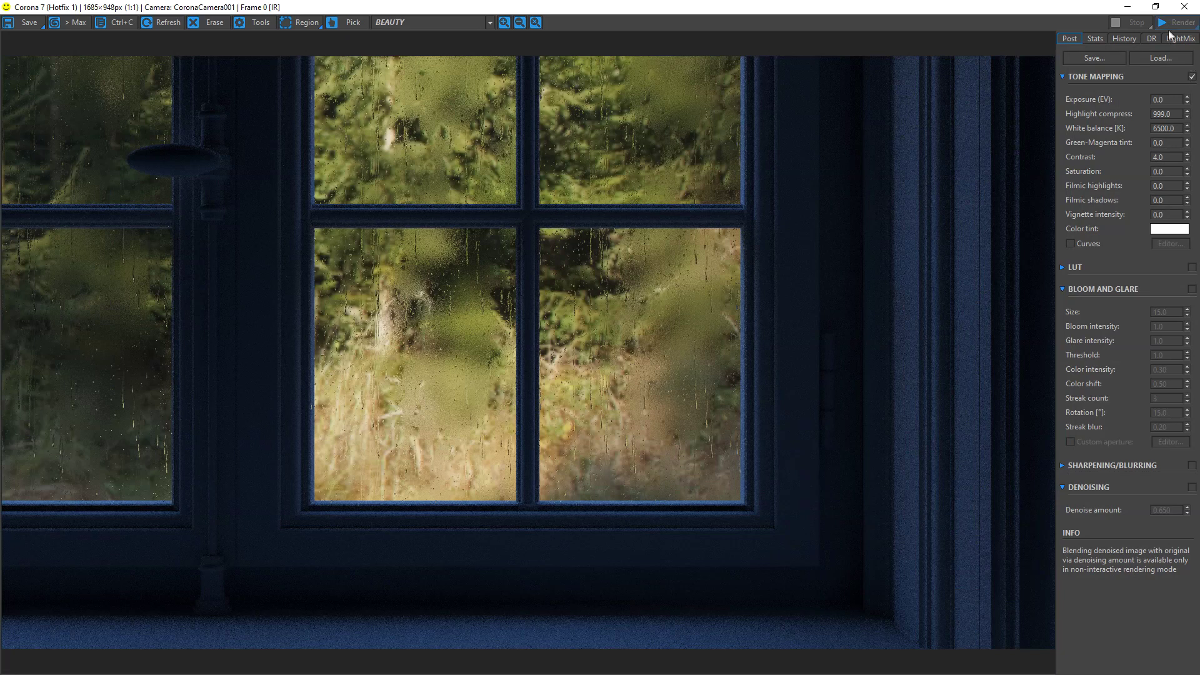
click(1175, 39)
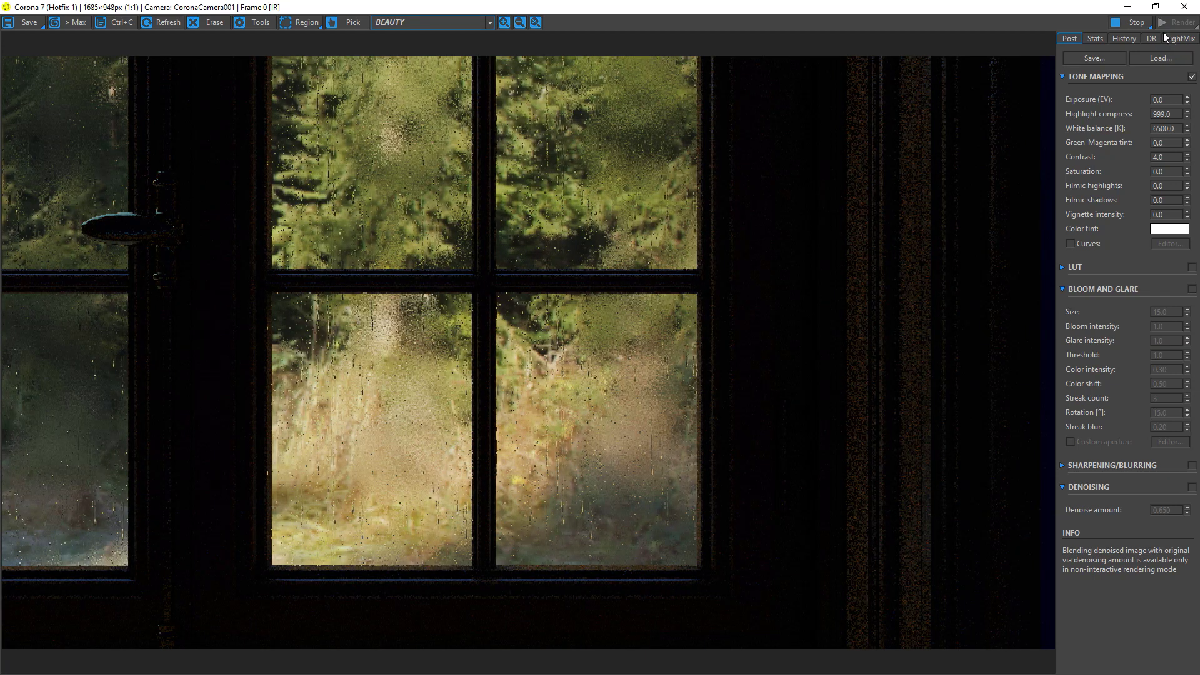
click(1128, 7)
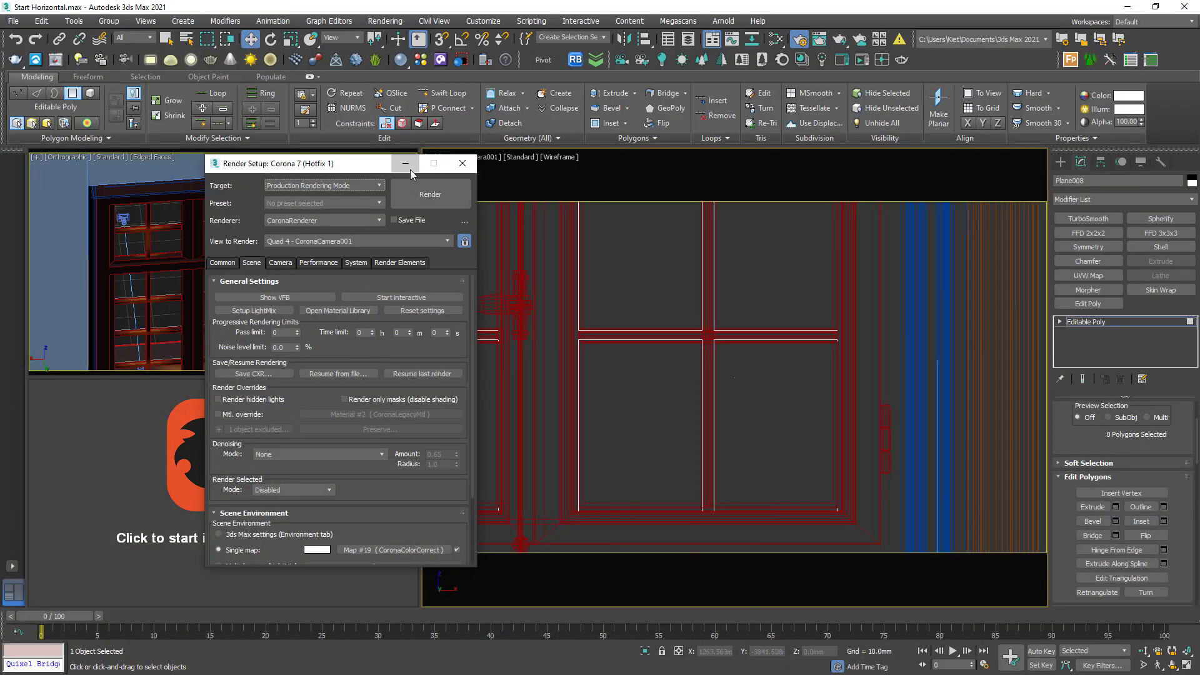
Close Render Setup, nudge the camera view sideways, and reopen the Corona Frame Buffer.
click(462, 163)
middle_drag(603, 318, 619, 318)
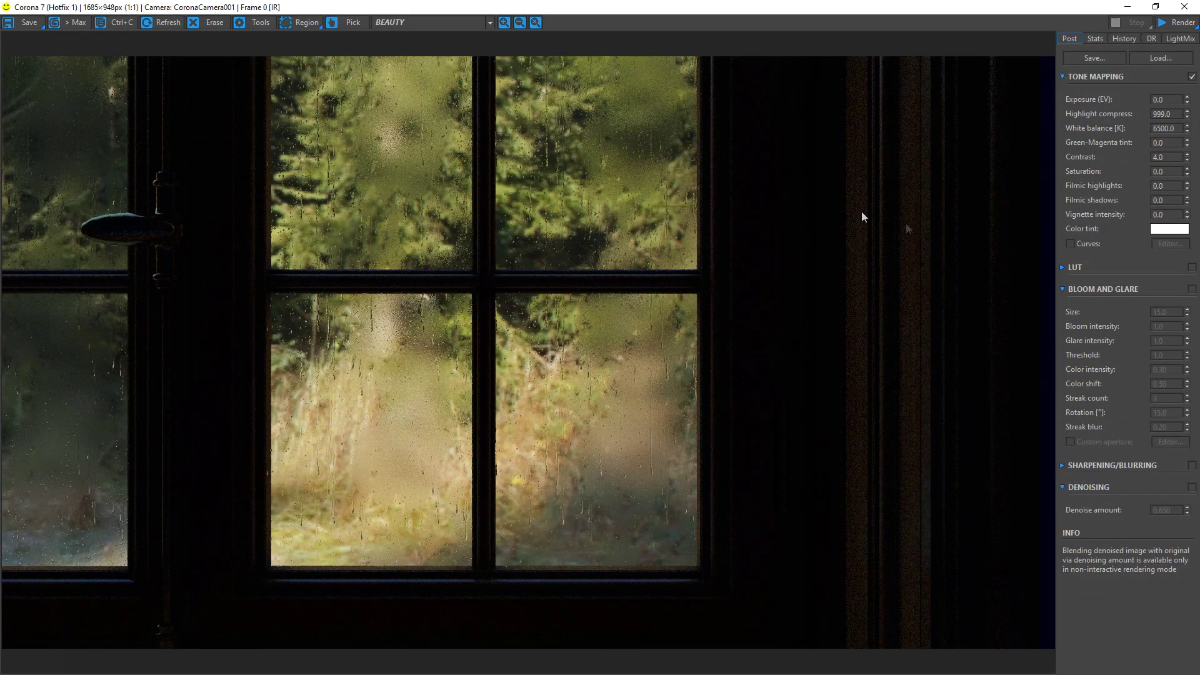
click(842, 59)
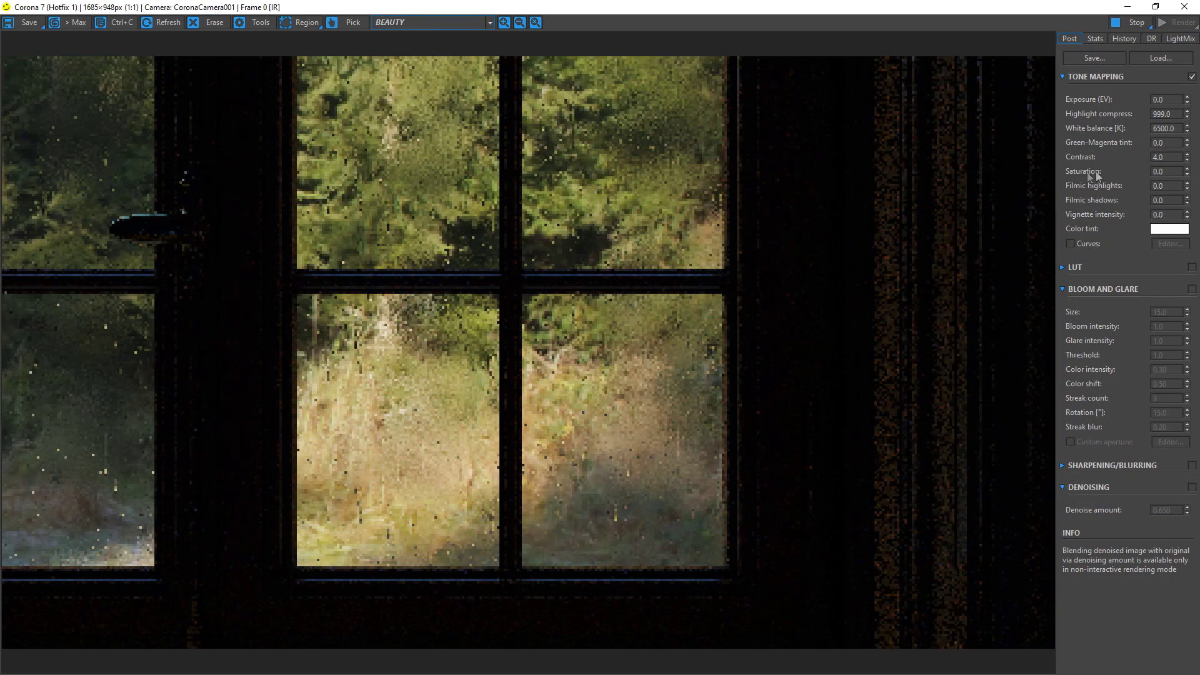
Set the tone-mapping exposure to 1.0 EV after trying 1.5.
double_click(1159, 98)
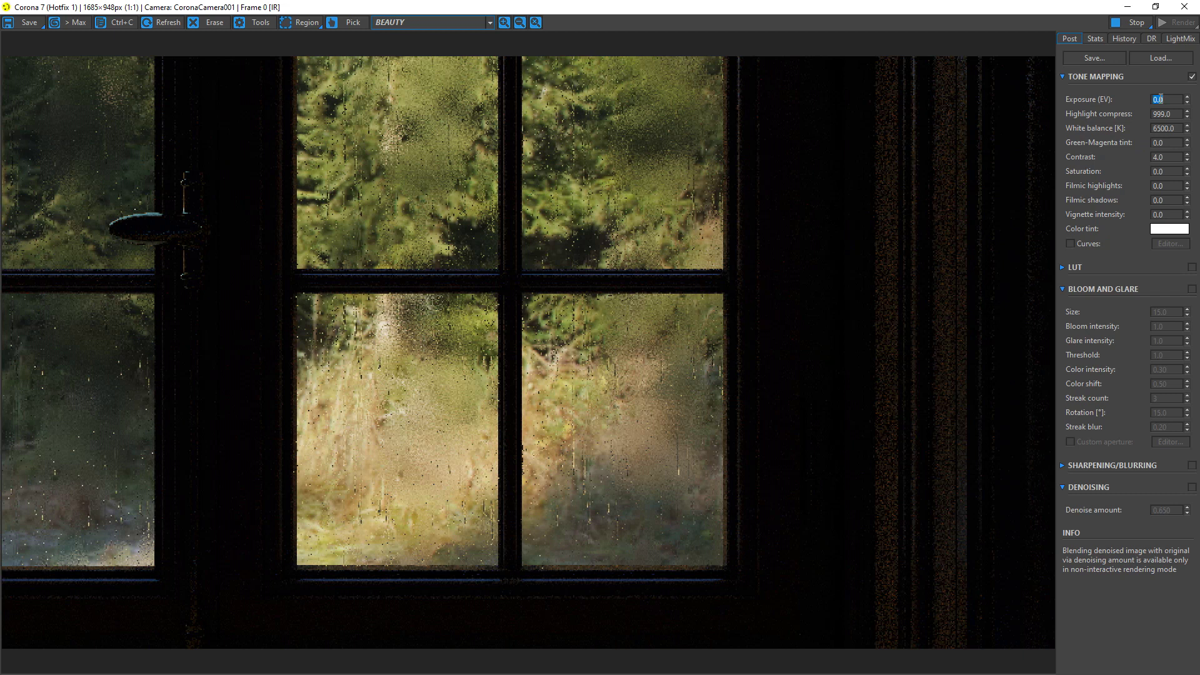
text(1.5)
key(Return)
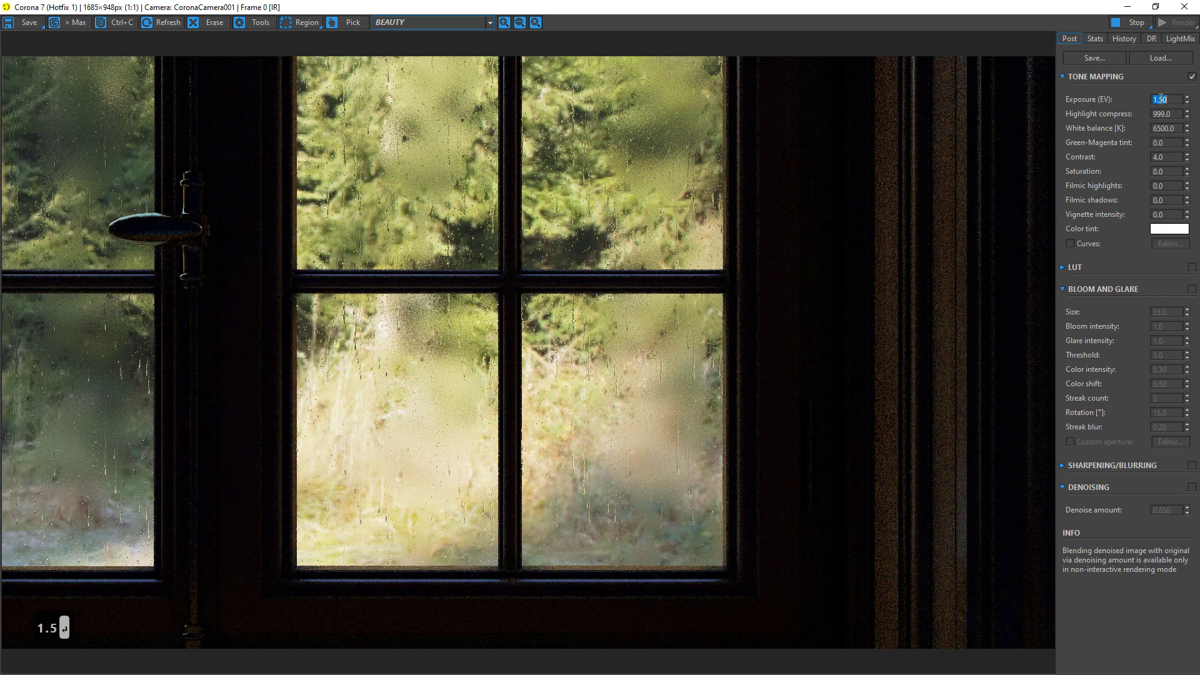
text(1)
key(Return)
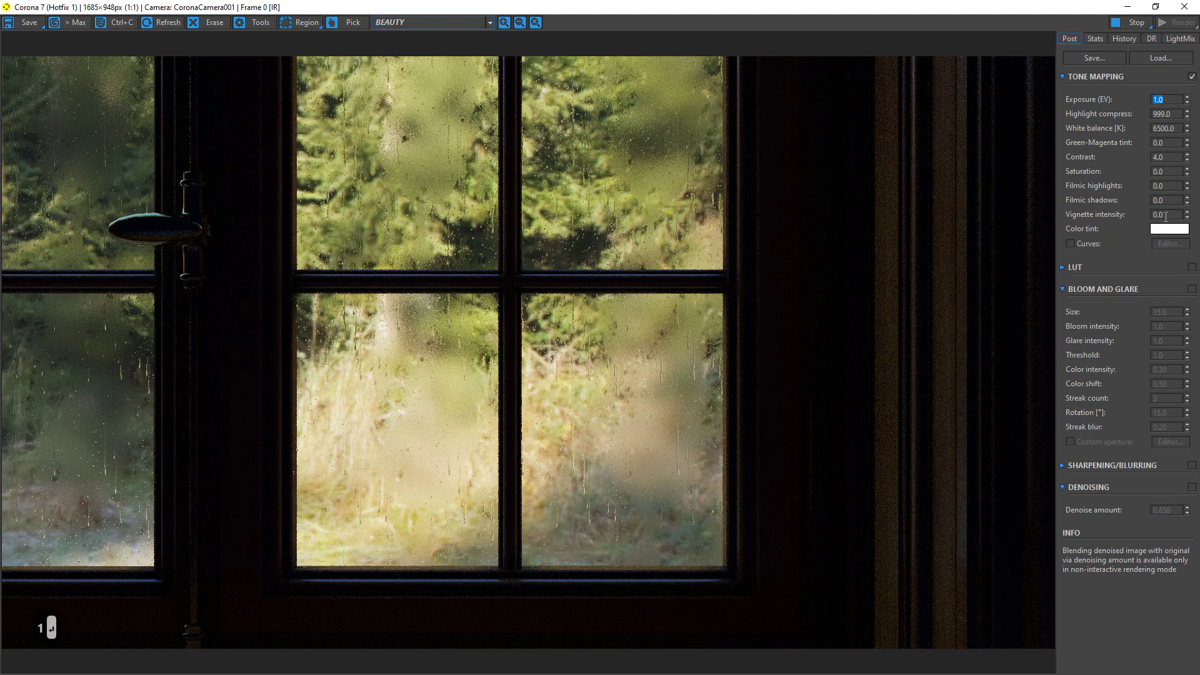
Set vignette intensity to 1.5, then stop the interactive render.
double_click(1166, 216)
text(1)
key(Return)
text(1.5)
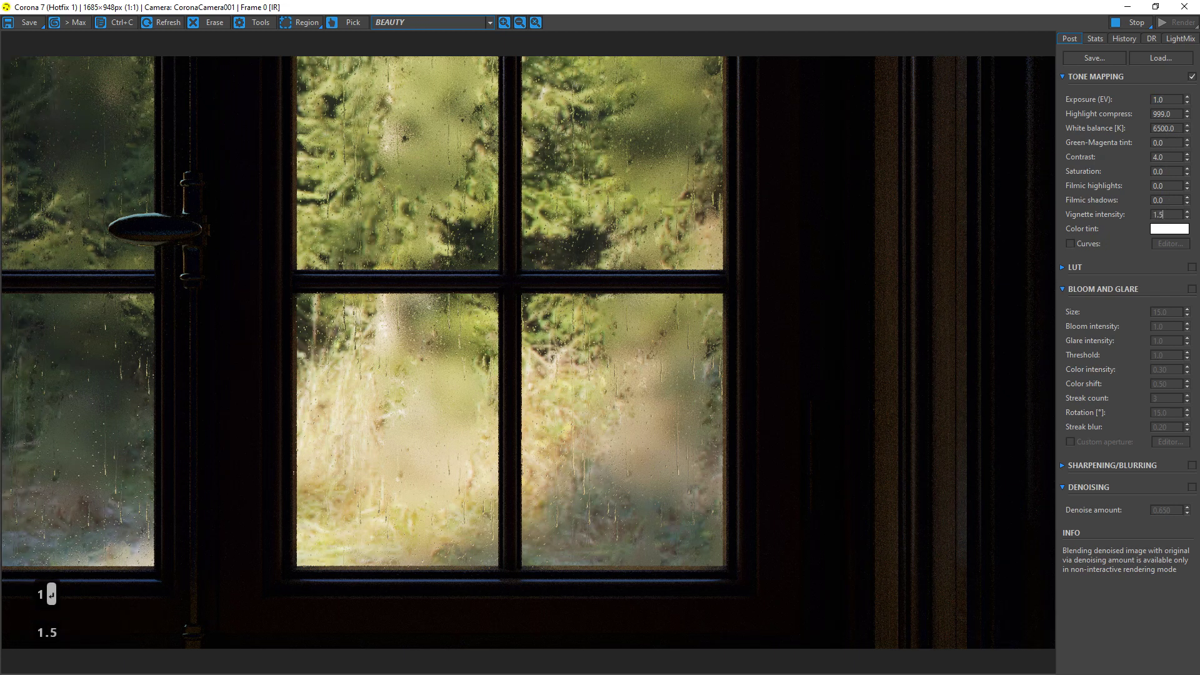
key(Return)
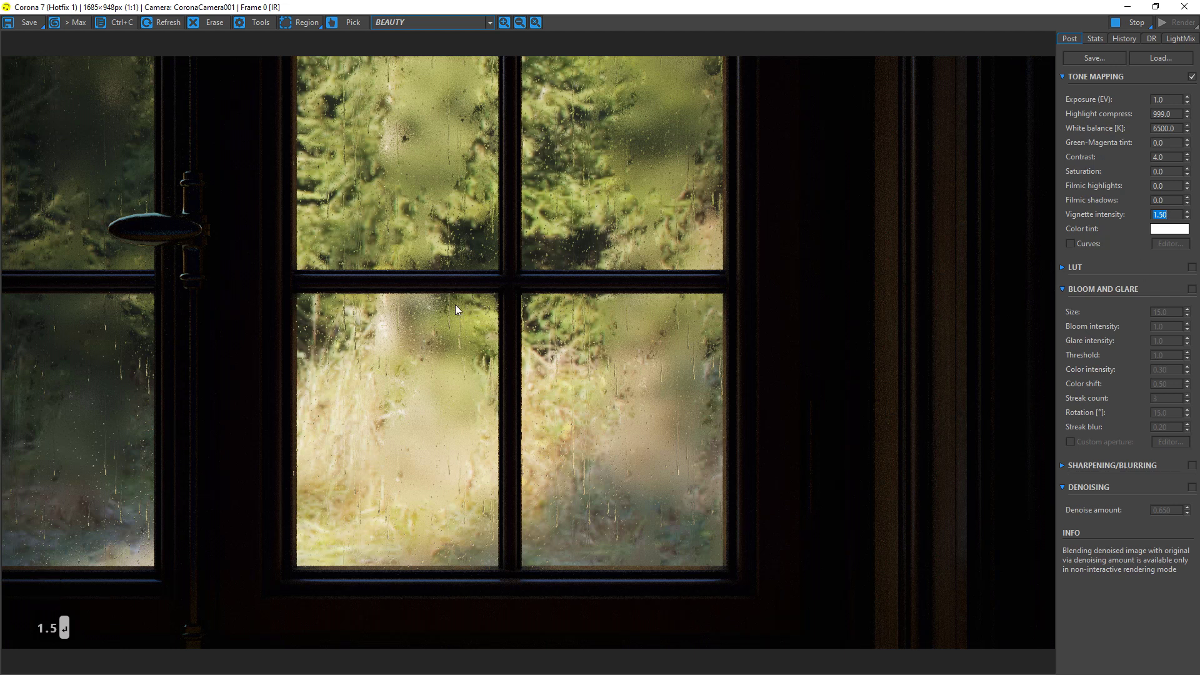
key(ctrl+2)
mouse_move(102, 36)
mouse_down()
mouse_move(177, 194)
mouse_move(160, 463)
mouse_move(140, 560)
mouse_move(98, 601)
mouse_move(7, 517)
mouse_move(0, 267)
mouse_move(61, 28)
mouse_move(111, 35)
mouse_up()
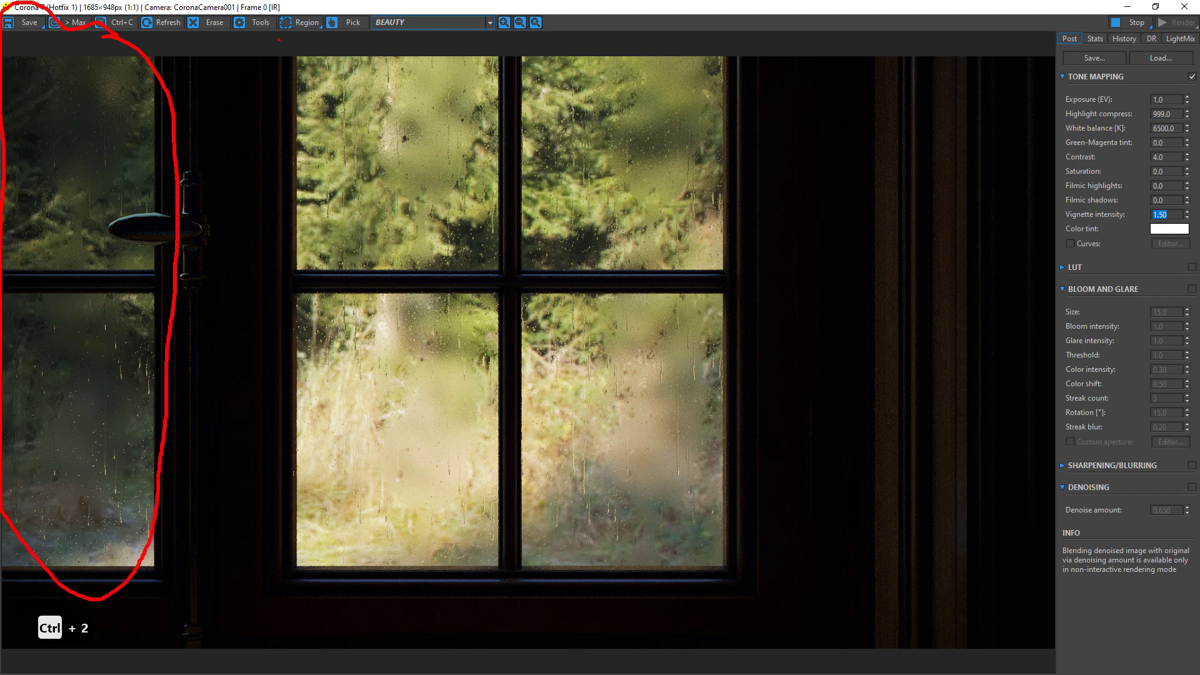
mouse_move(278, 40)
mouse_down()
mouse_move(240, 603)
mouse_move(526, 619)
mouse_move(741, 615)
mouse_move(768, 505)
mouse_move(754, 126)
mouse_move(400, 10)
mouse_move(280, 3)
mouse_up()
key(Escape)
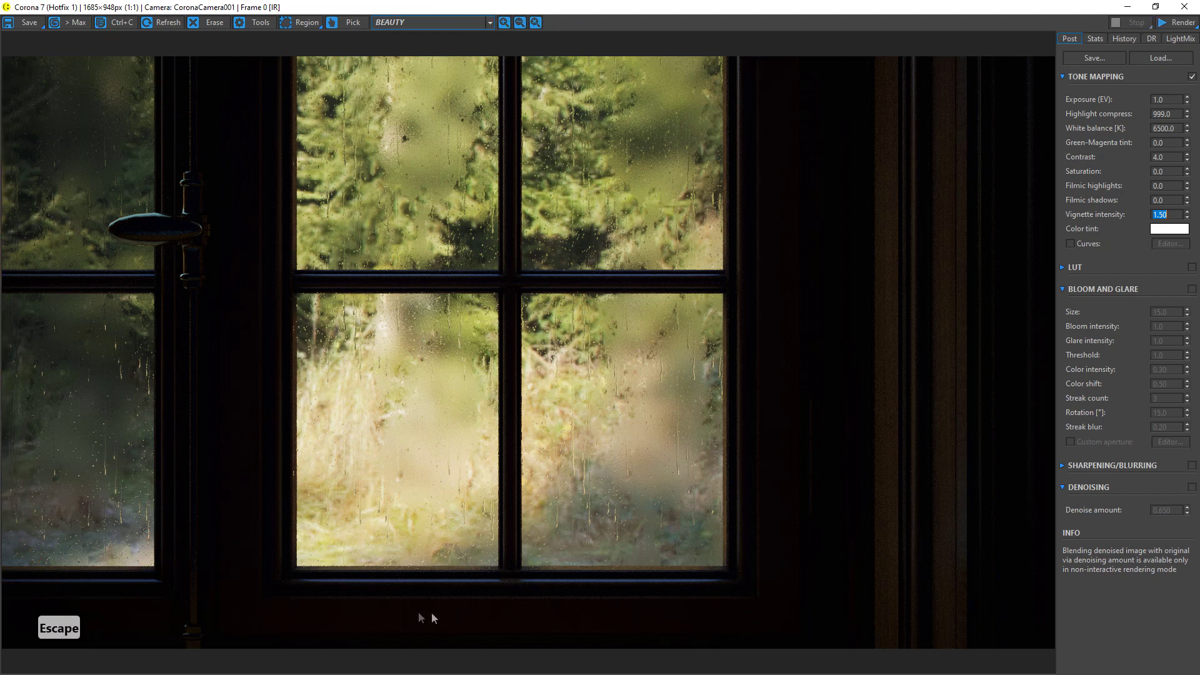
Apply the Adanmq_Polaroid_600 LUT at 0.8 opacity and enable Bloom and Glare.
click(1158, 272)
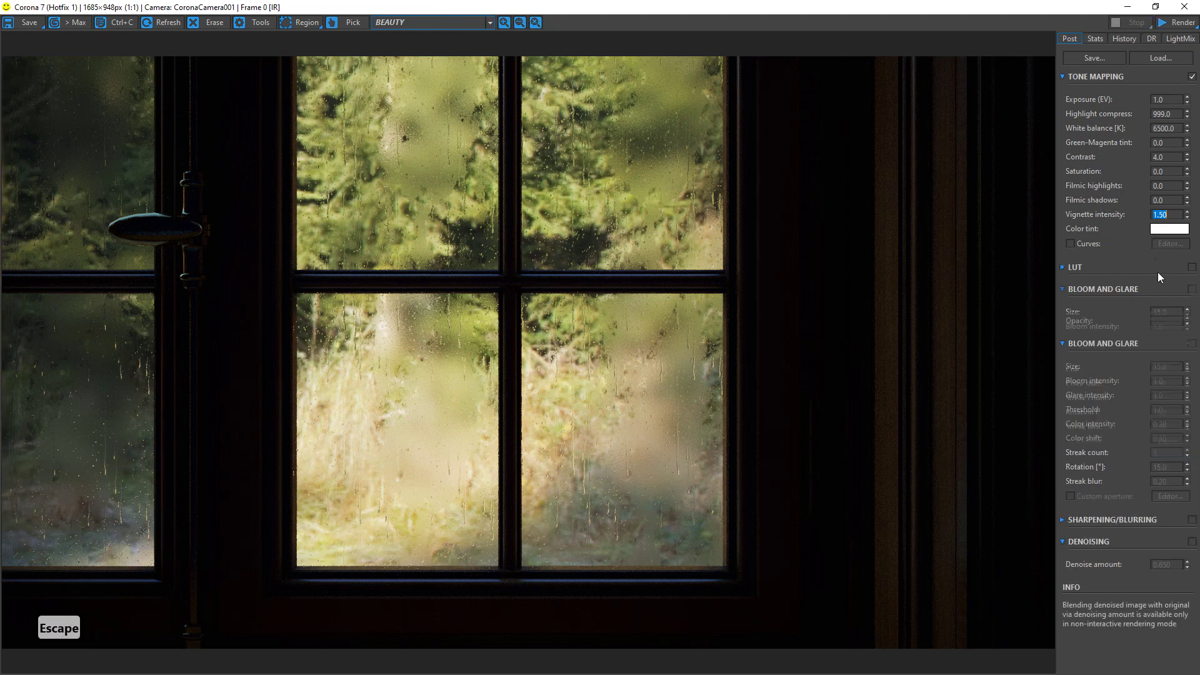
click(1192, 268)
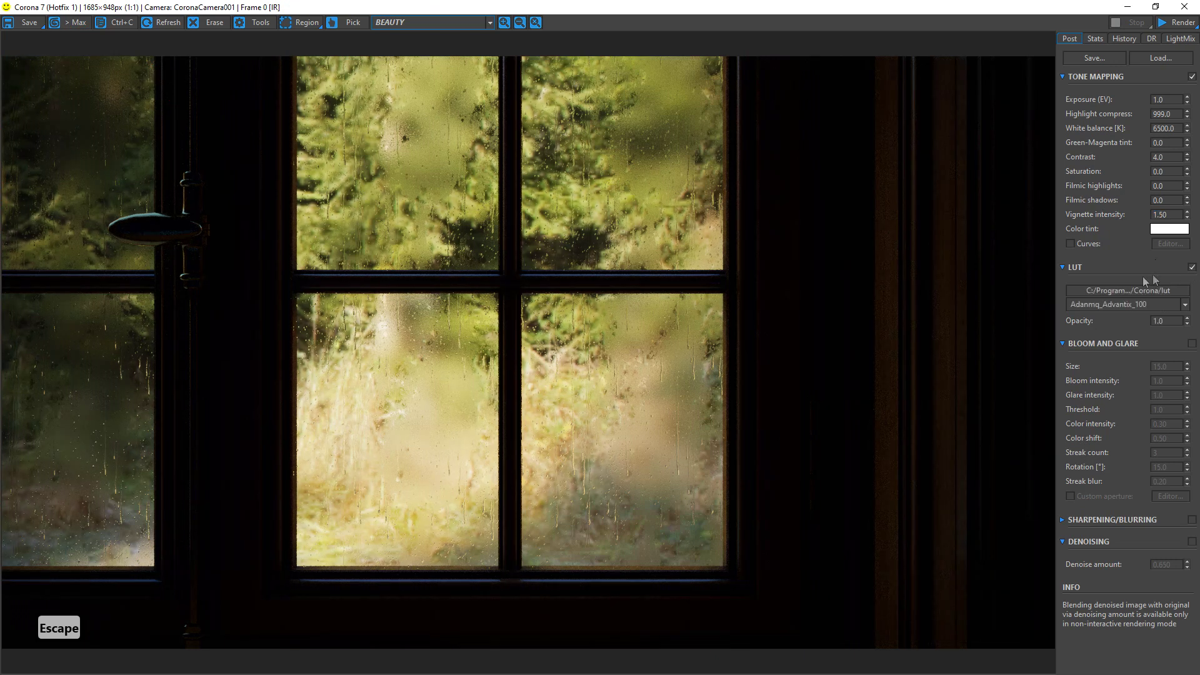
click(1185, 304)
drag(1185, 362, 1188, 450)
click(1149, 447)
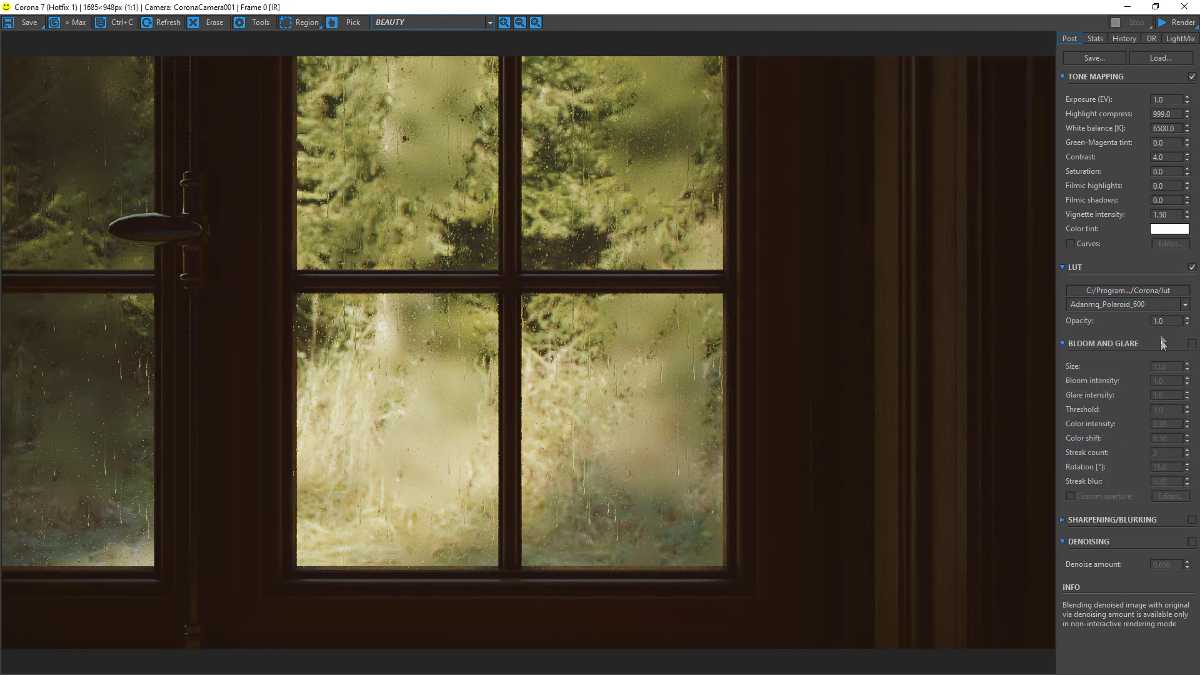
text(.8)
key(Return)
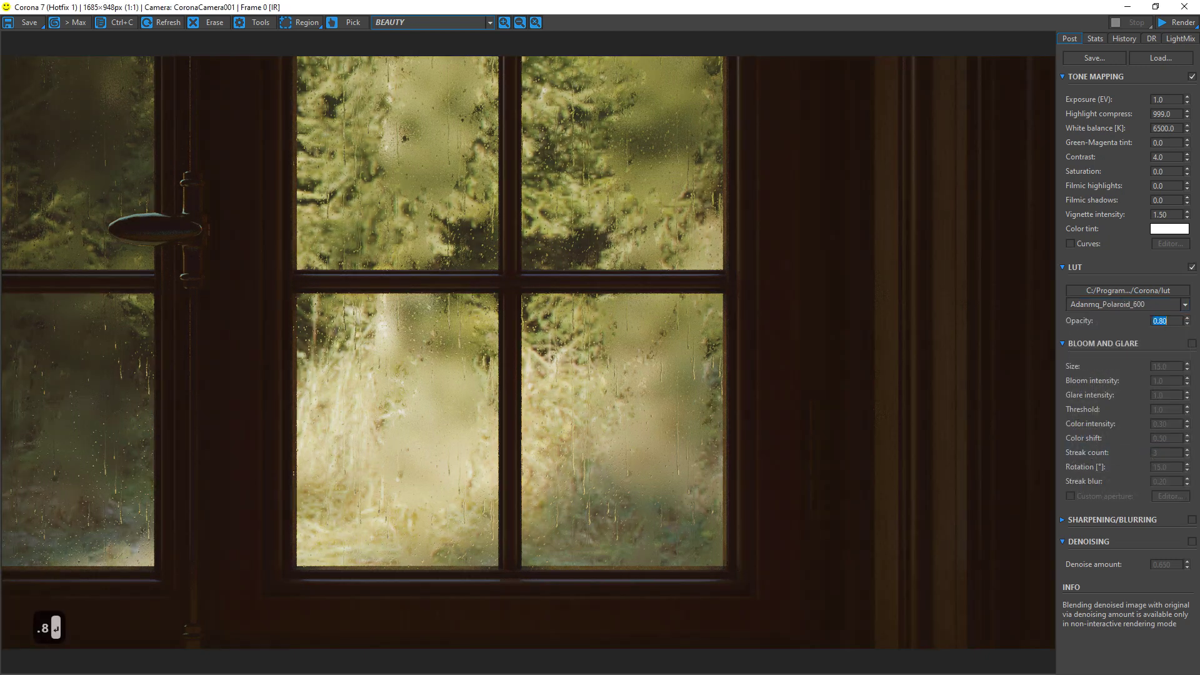
click(1163, 345)
click(1192, 343)
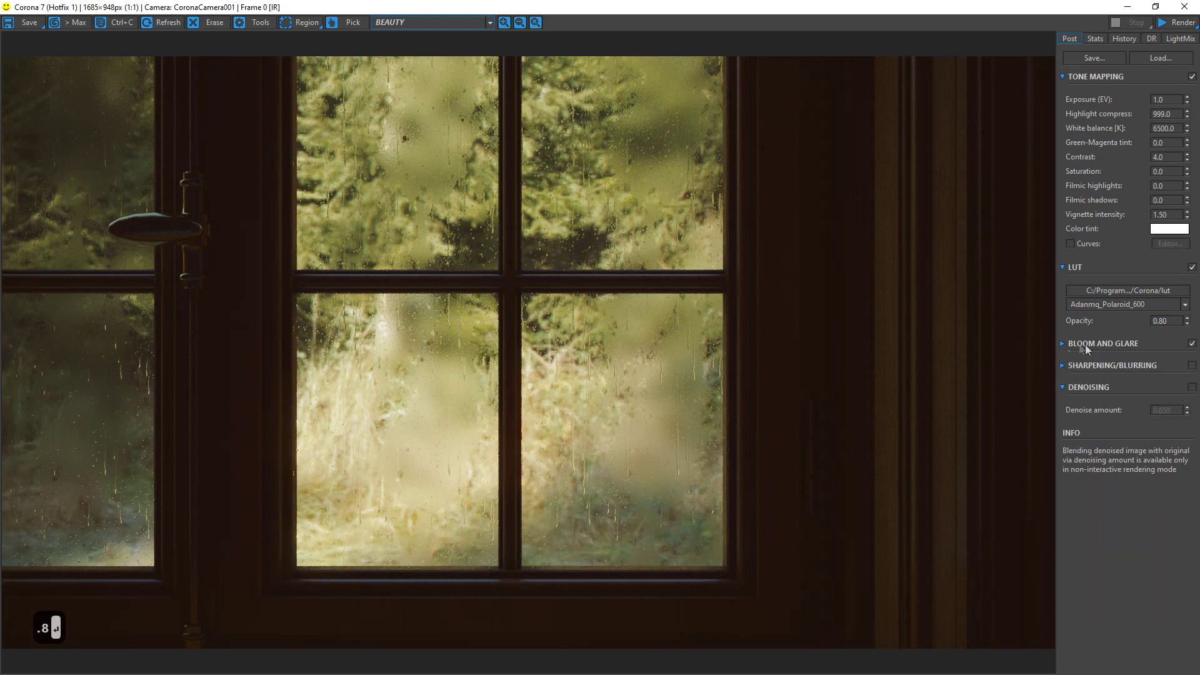
Enable Sharpening/Blurring and settle on a sharpen amount of 5 after testing 10.
click(1061, 343)
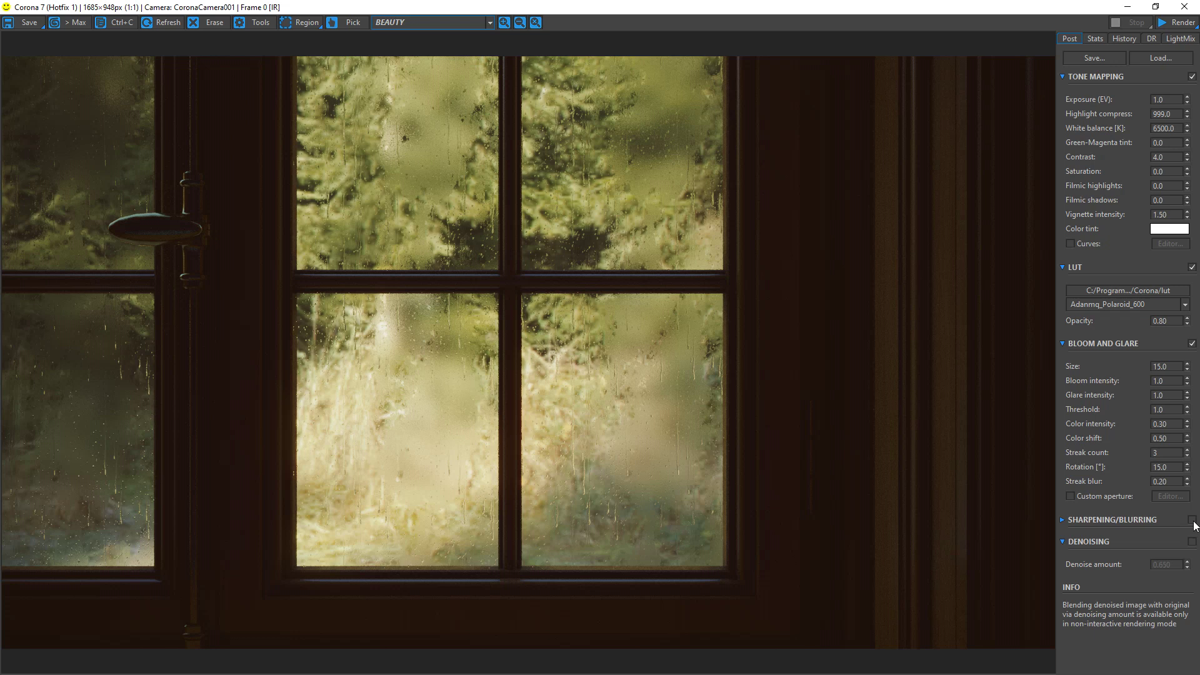
click(1165, 522)
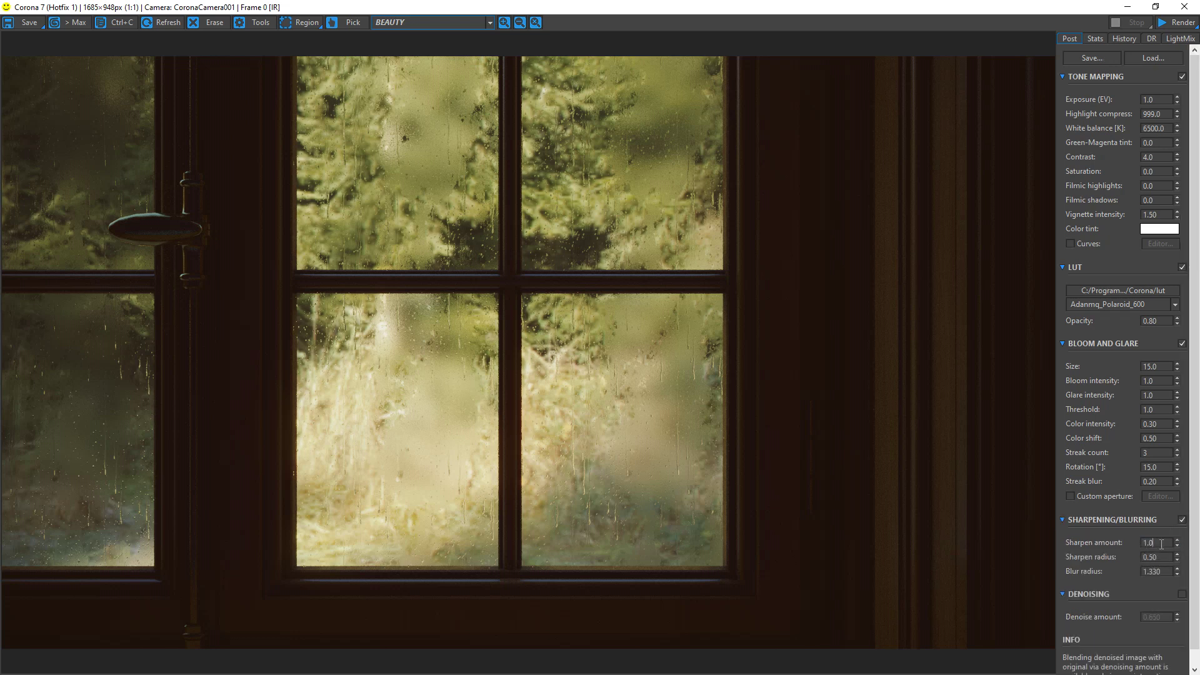
double_click(1161, 544)
text(5)
key(Return)
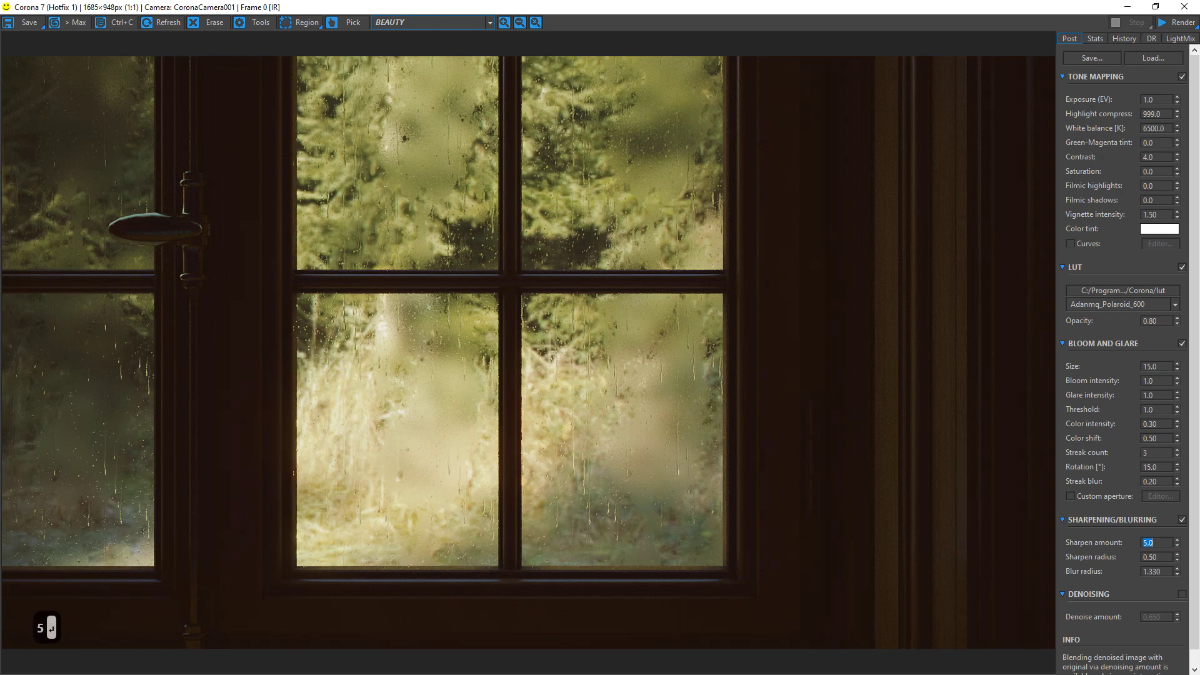
text(10)
key(Return)
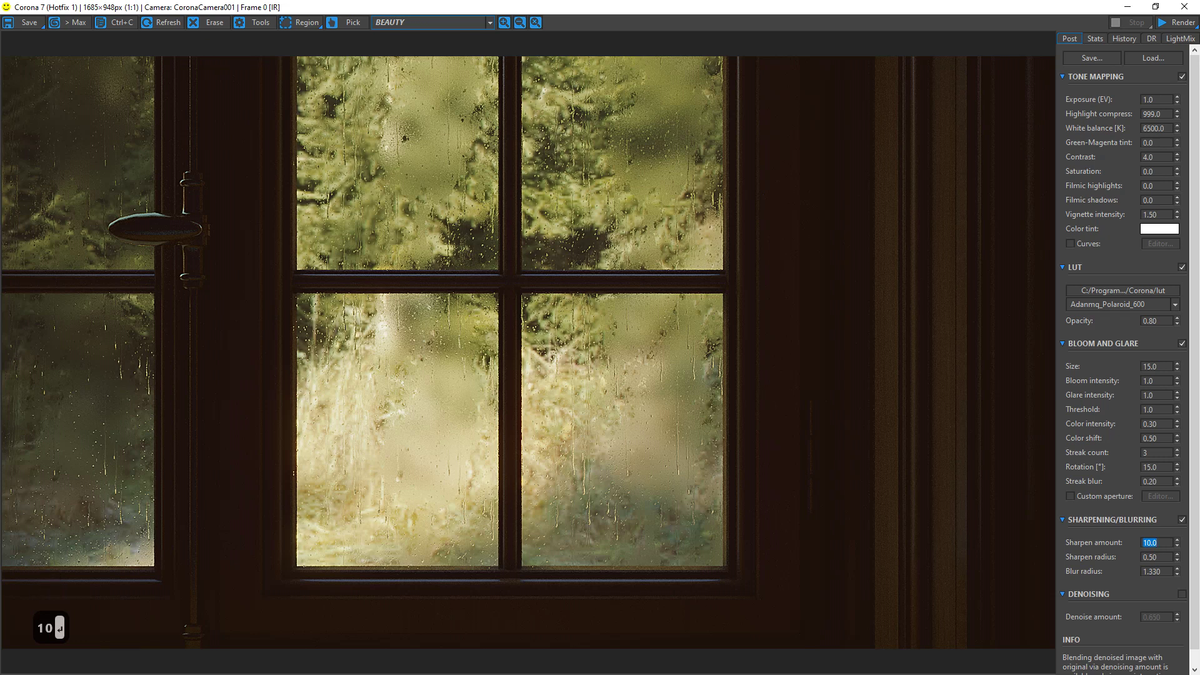
text(5)
key(Return)
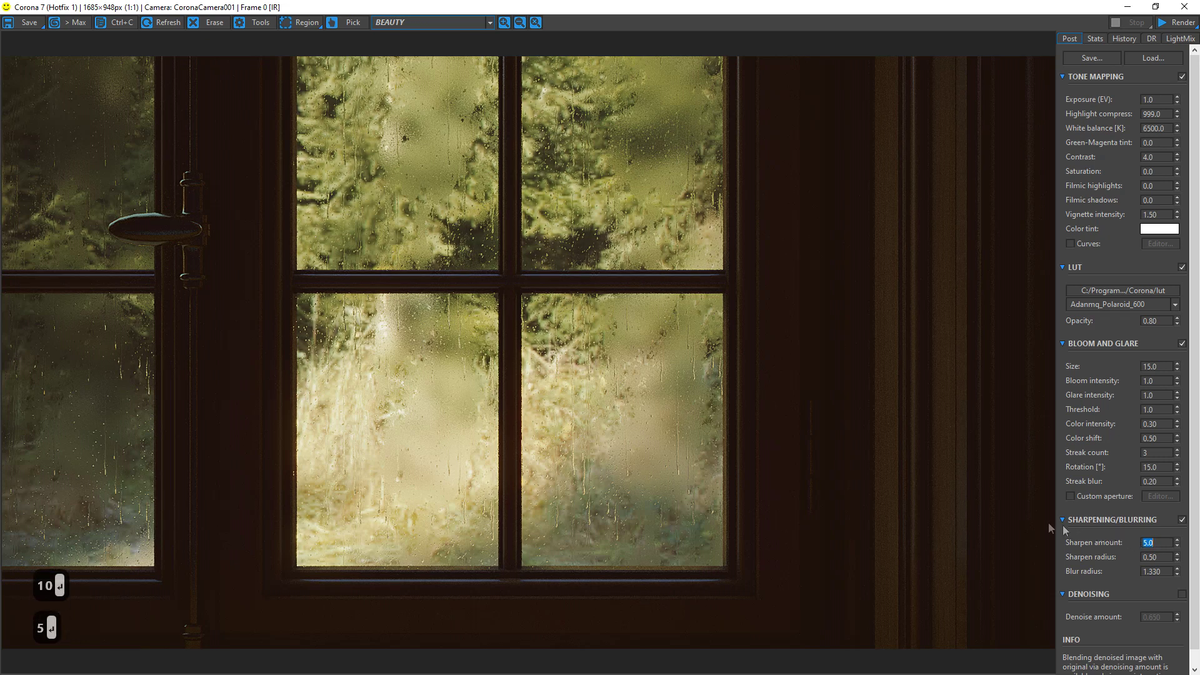